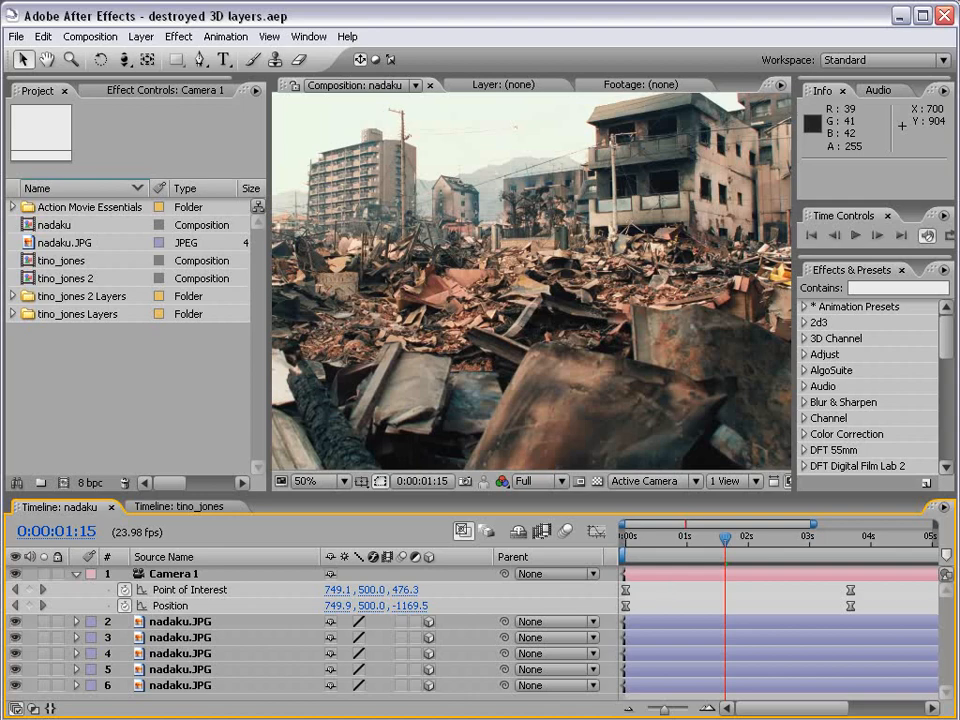
# Open the first areas of the Minesweeper board and flag several suspected mines.
pyautogui.click(246, 304)
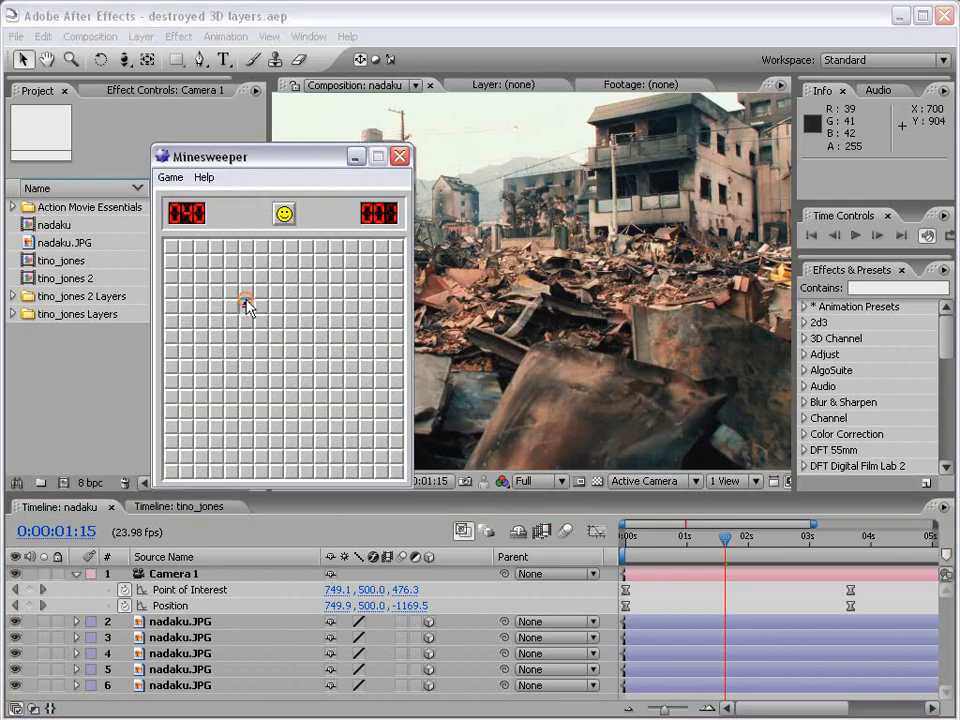
pyautogui.click(260, 367)
pyautogui.click(335, 321)
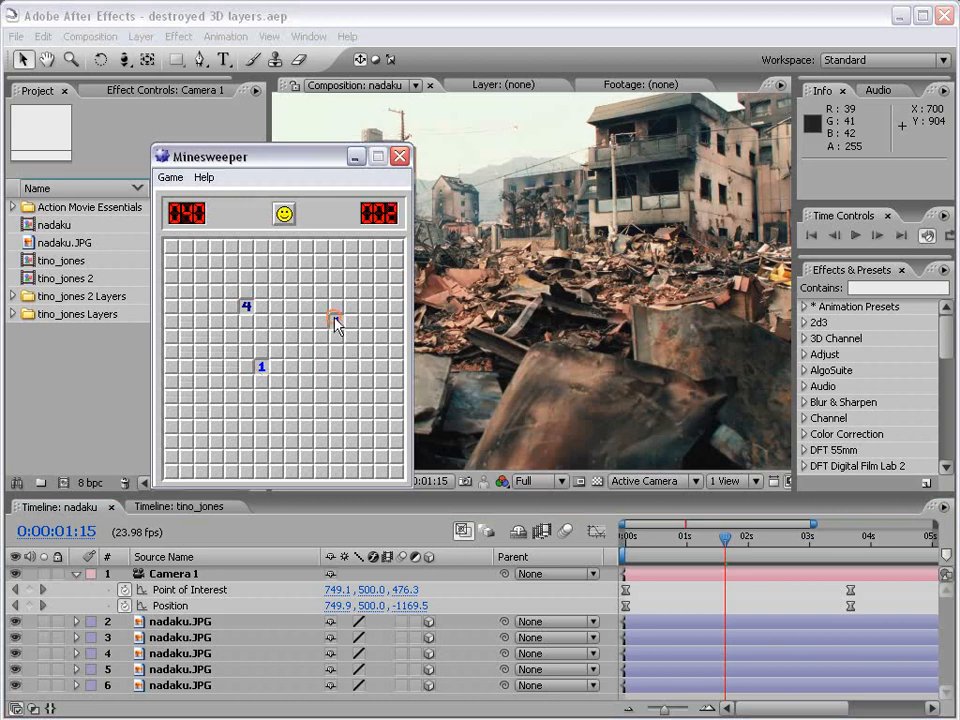
pyautogui.click(325, 396)
pyautogui.rightClick(350, 366)
pyautogui.rightClick(335, 426)
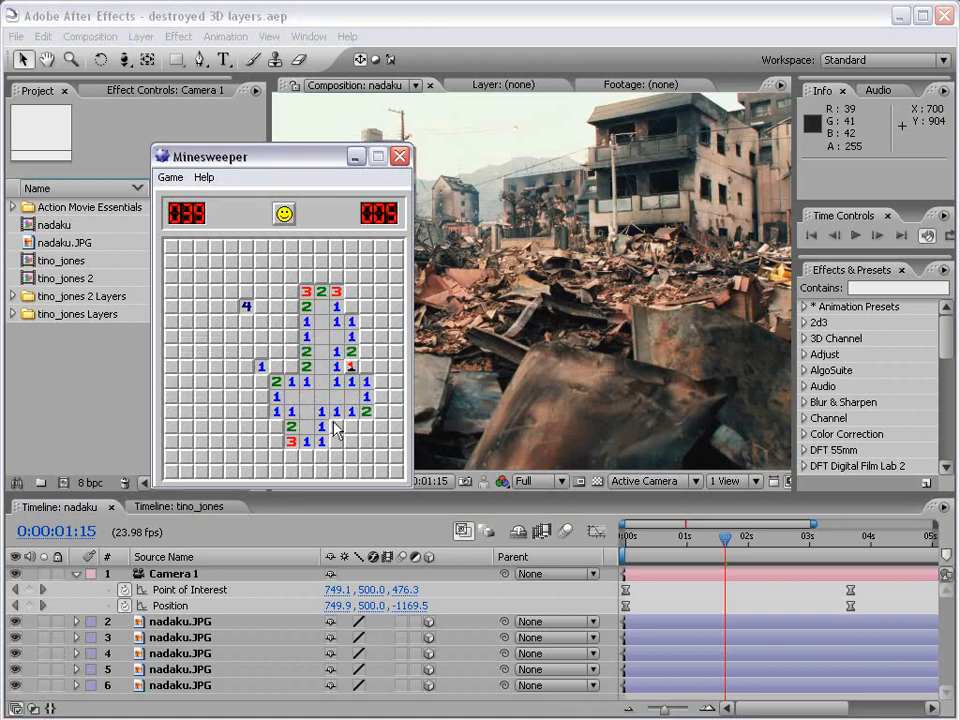
pyautogui.rightClick(277, 426)
pyautogui.click(201, 336)
pyautogui.click(216, 411)
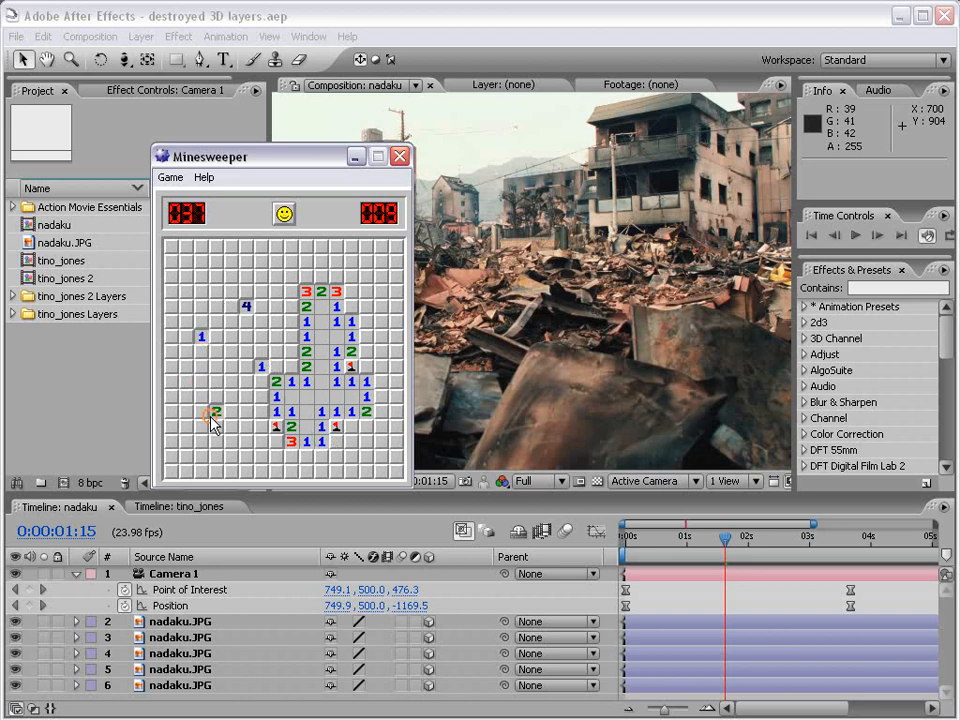
pyautogui.click(201, 381)
pyautogui.rightClick(291, 366)
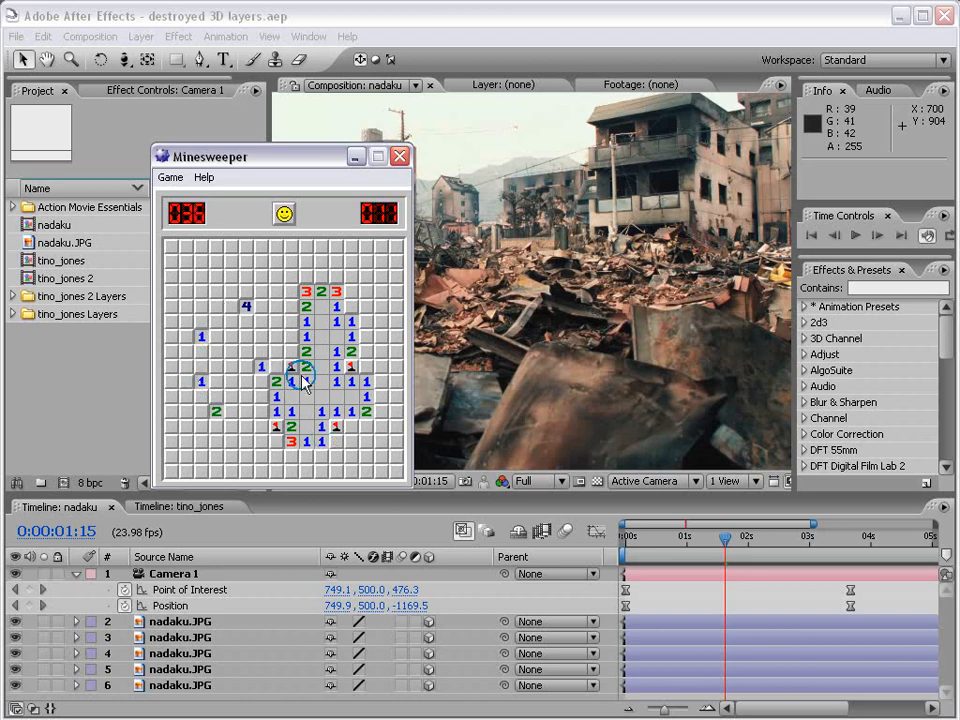
# Keep revealing squares and flagging mines until a mine ends the game.
pyautogui.click(275, 322)
pyautogui.click(381, 276)
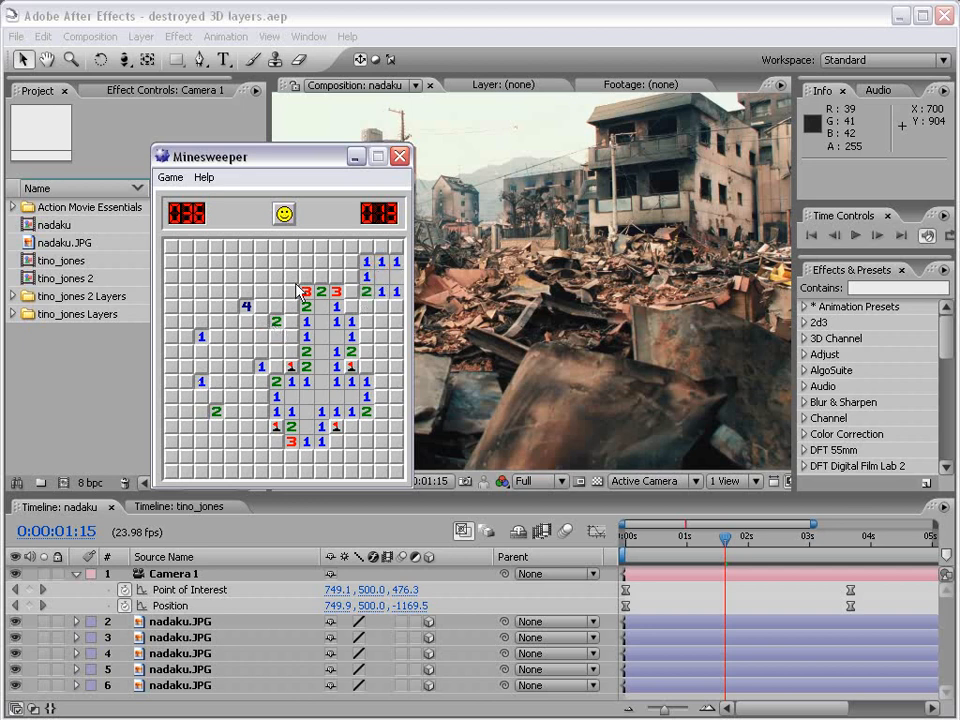
pyautogui.click(186, 261)
pyautogui.click(201, 441)
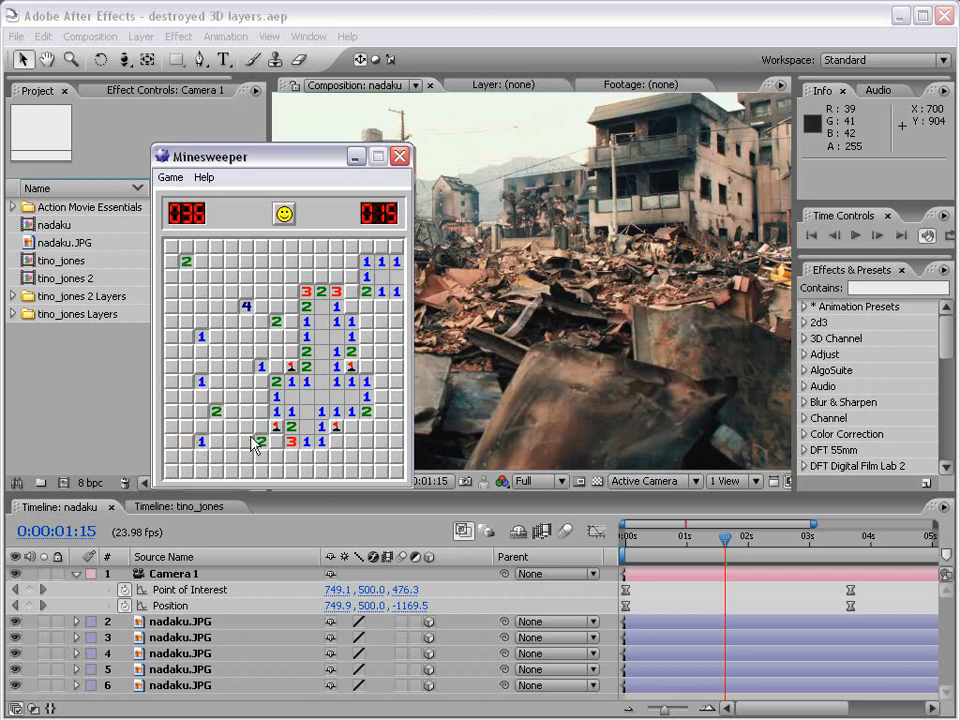
pyautogui.click(261, 441)
pyautogui.click(231, 411)
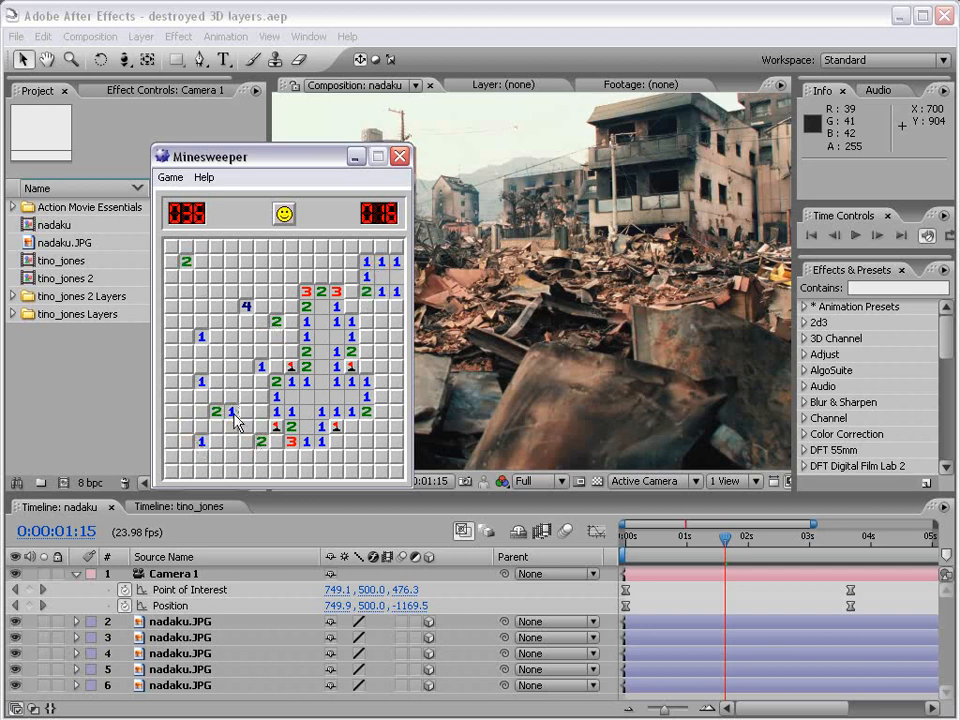
pyautogui.click(234, 265)
pyautogui.click(277, 262)
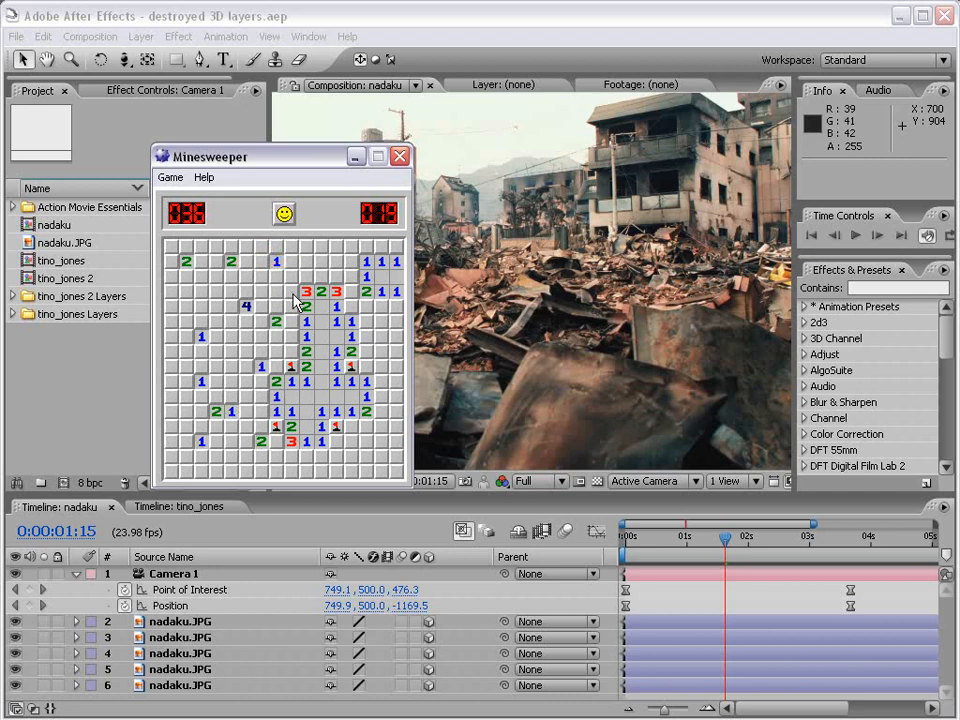
pyautogui.rightClick(351, 306)
pyautogui.click(201, 292)
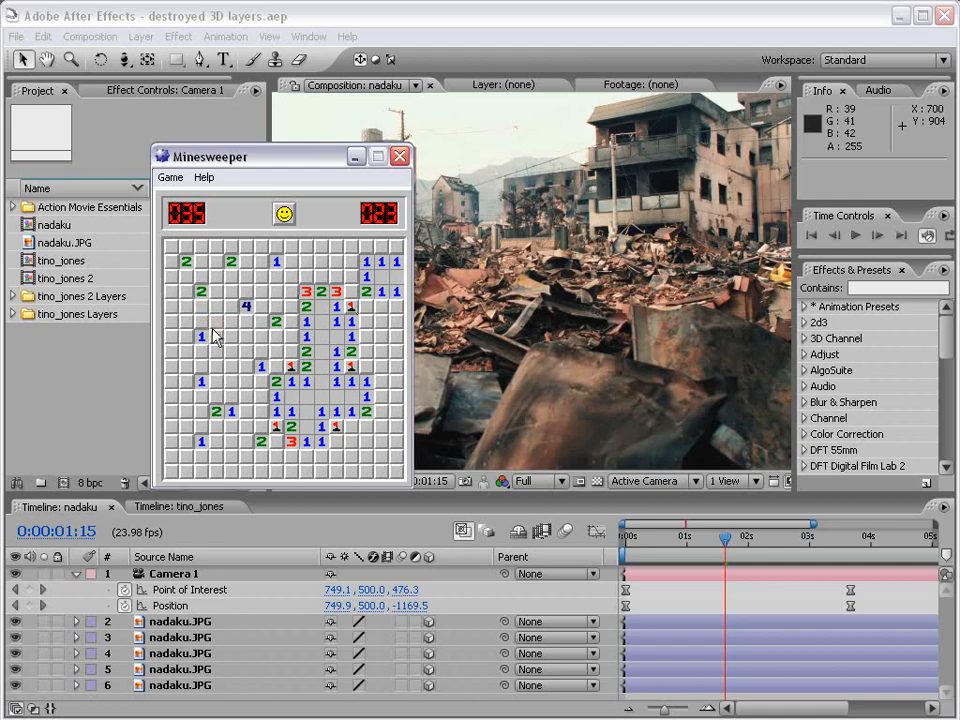
pyautogui.click(380, 442)
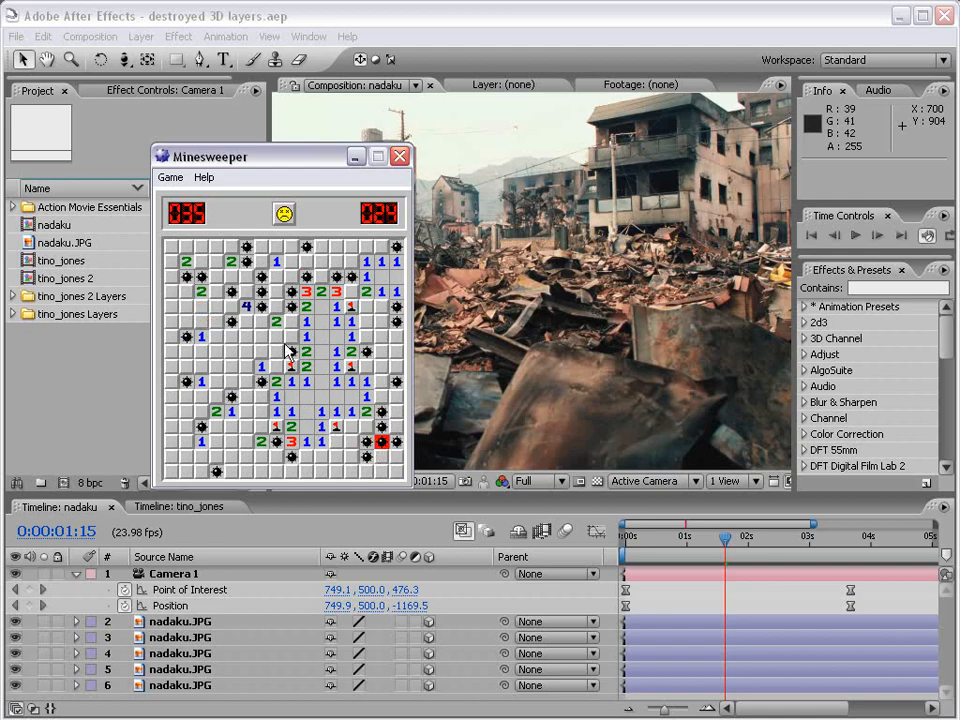
# Start a new Intermediate game and uncover its first squares.
pyautogui.click(284, 213)
pyautogui.click(276, 351)
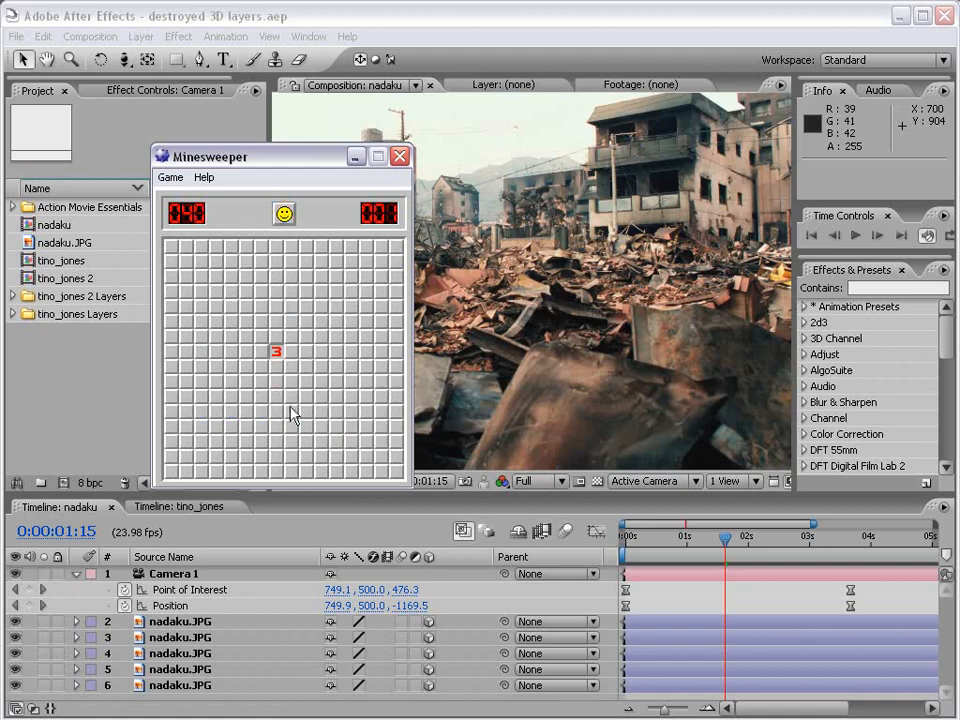
pyautogui.click(336, 411)
pyautogui.click(320, 323)
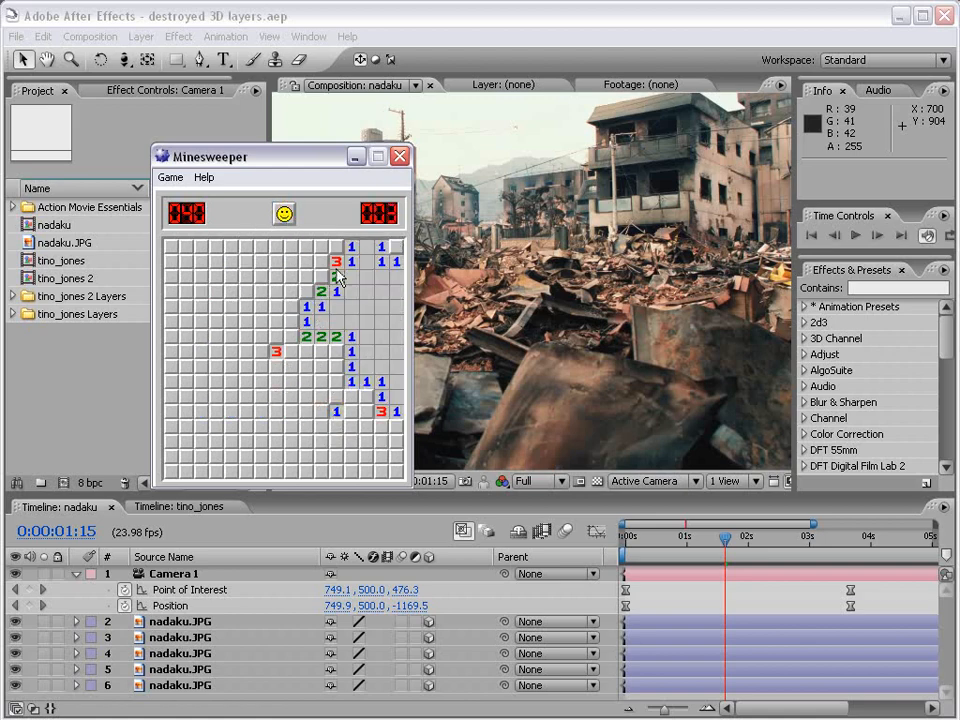
# Open and close the Game menu without choosing anything, then minimize Minesweeper.
pyautogui.click(170, 178)
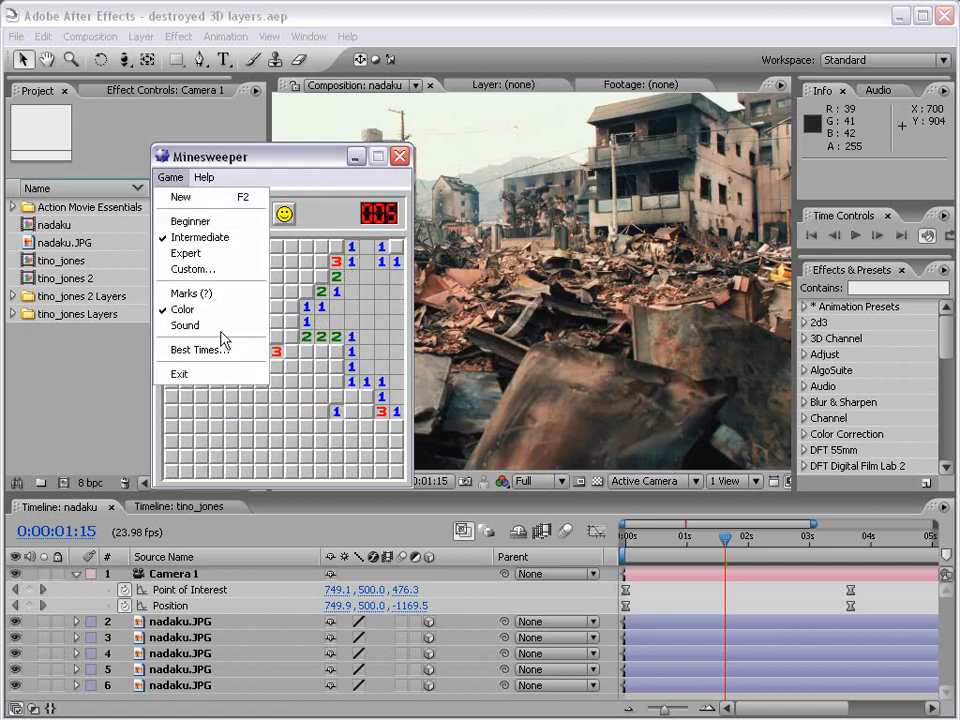
pyautogui.click(208, 152)
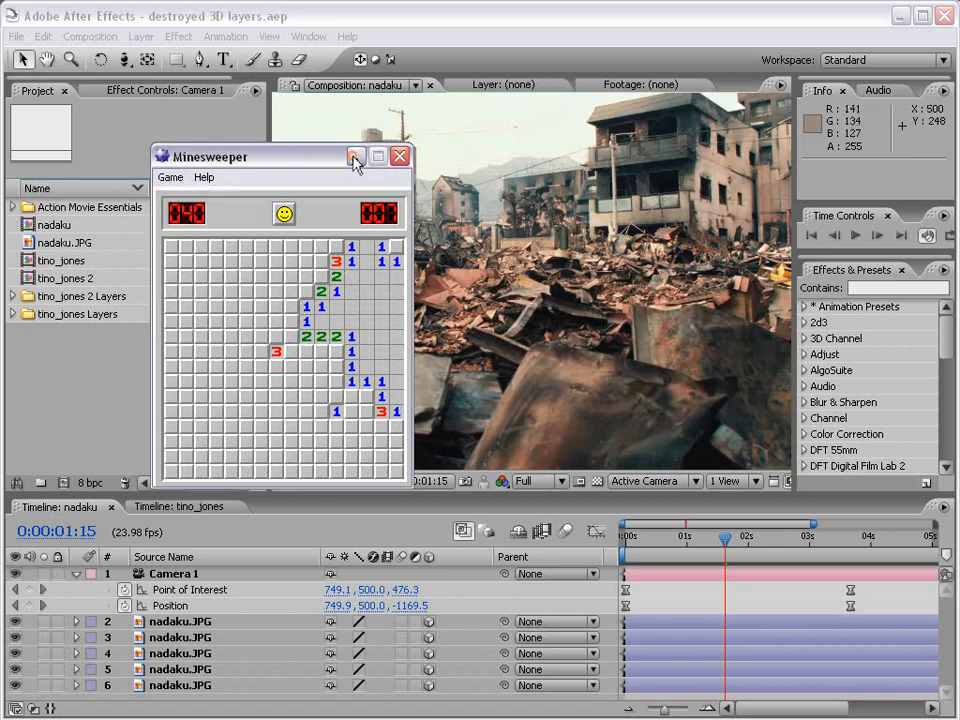
pyautogui.click(355, 157)
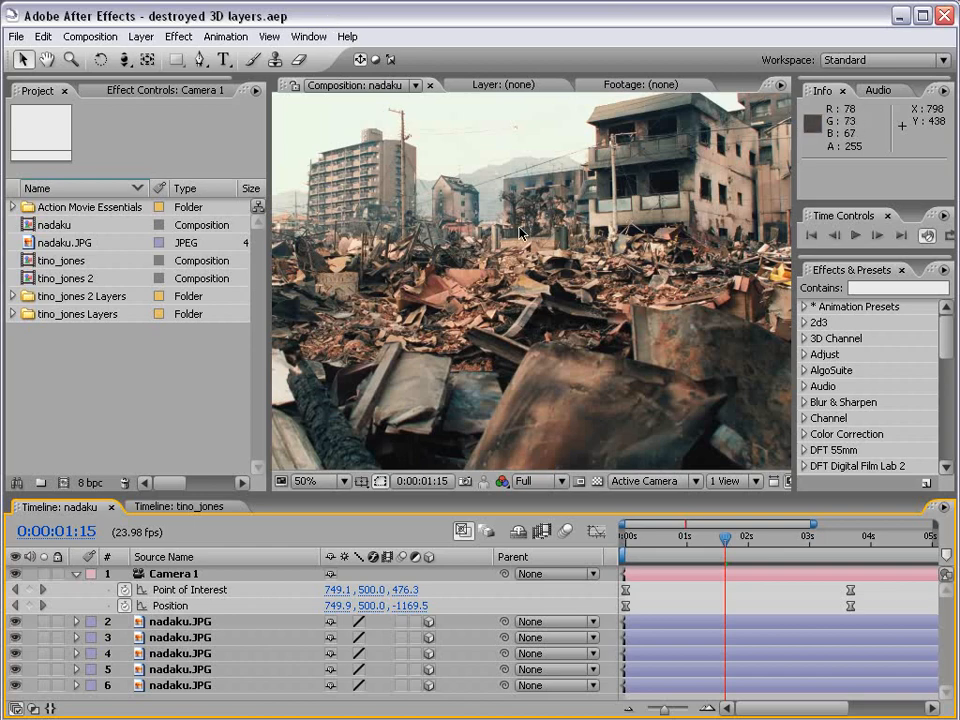
# RAM-preview the camera move, then stop it and shrink the viewer to 25%.
pyautogui.scroll(-2, 550, 292)
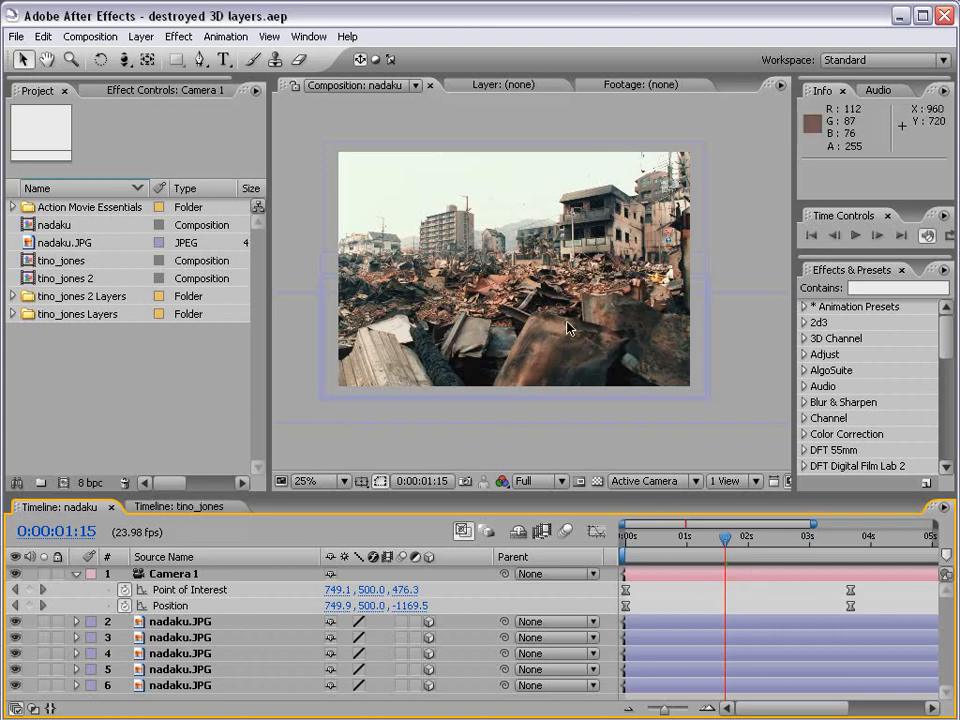
pyautogui.scroll(2, 563, 327)
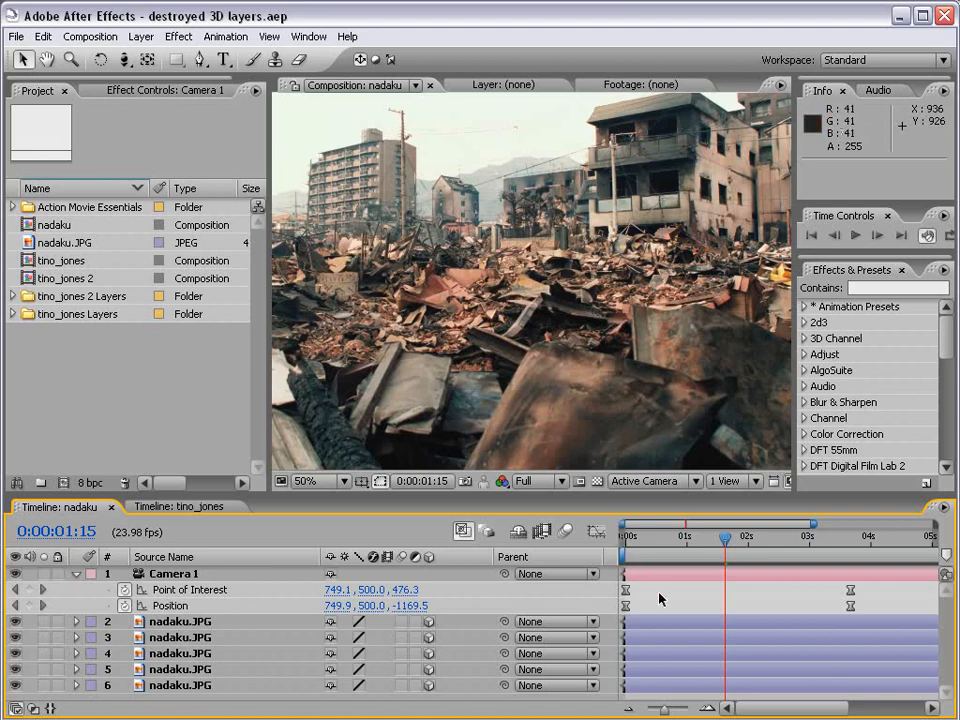
pyautogui.press('KP_0')
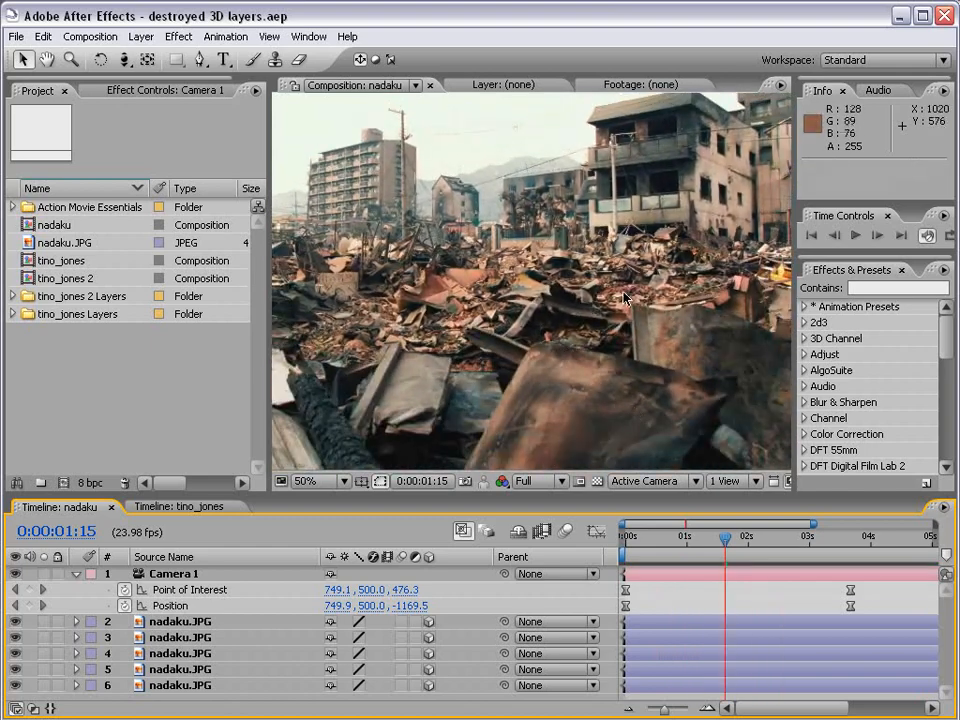
pyautogui.press(',')
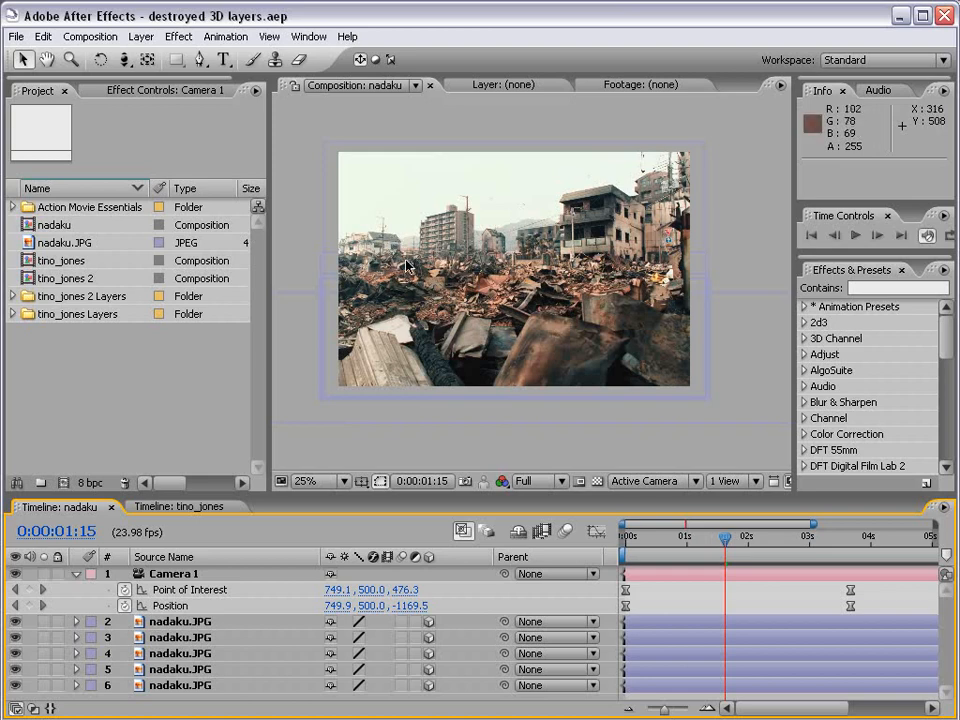
# Orbit Camera 1 so Position at 0:00:01:15 reads 1547.6, 471.3, -962.5.
pyautogui.press('c')
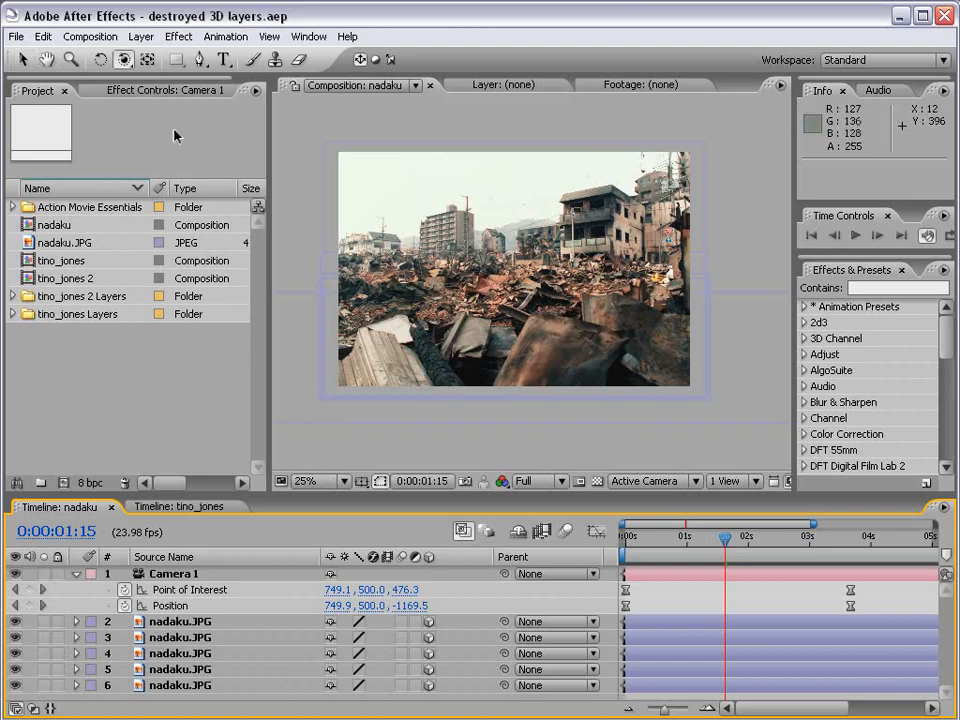
pyautogui.click(123, 59)
pyautogui.click(219, 62)
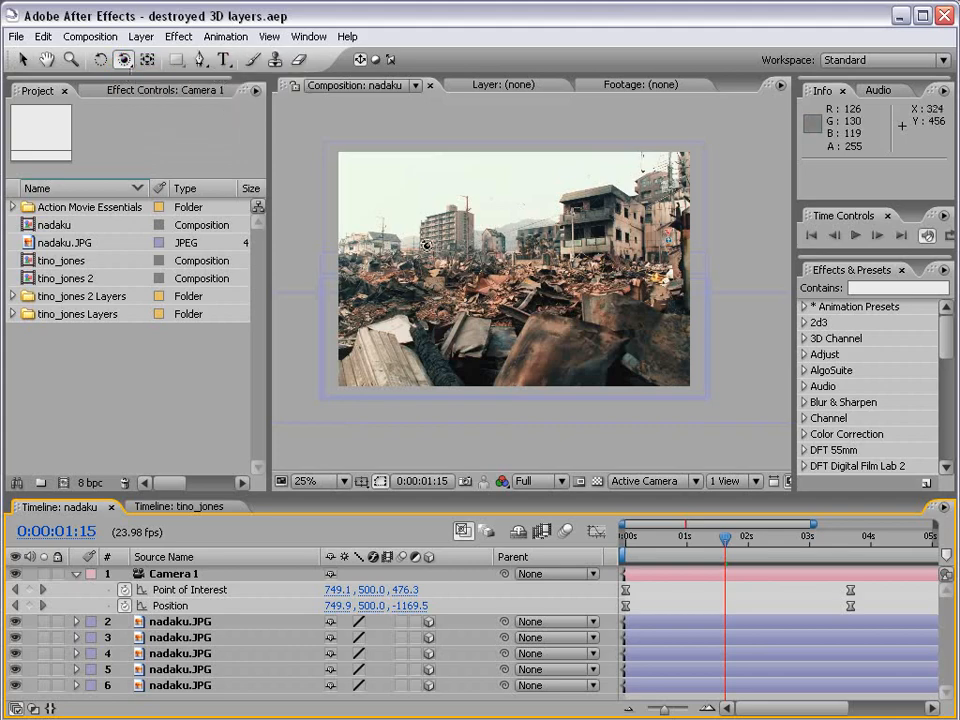
pyautogui.moveTo(288, 216); pyautogui.dragTo(352, 305)
pyautogui.click(177, 507)
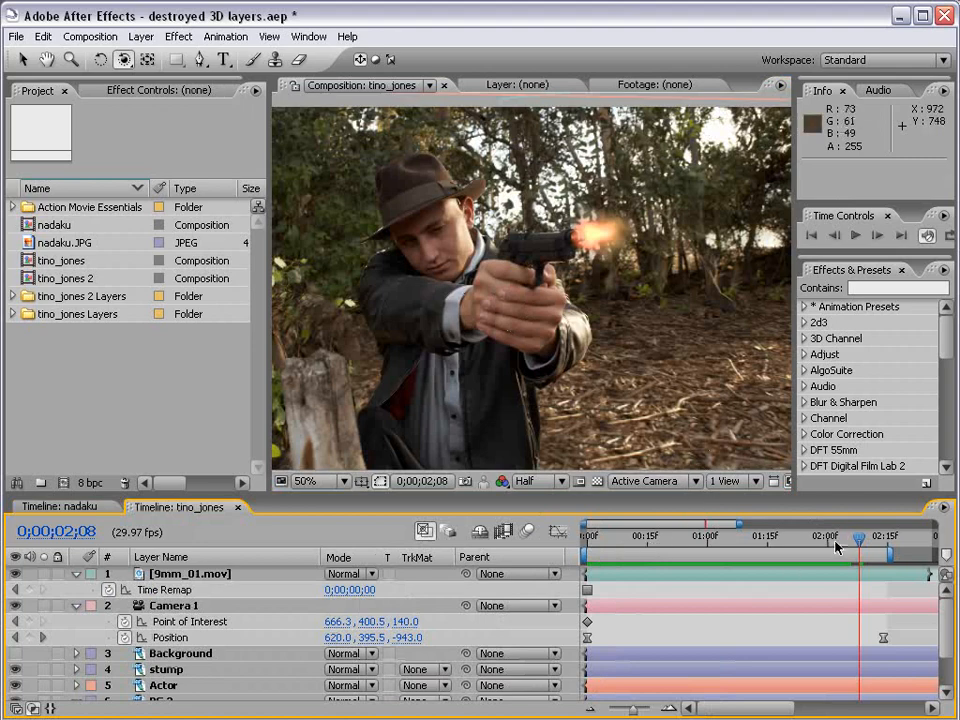
pyautogui.moveTo(836, 540); pyautogui.dragTo(838, 543)
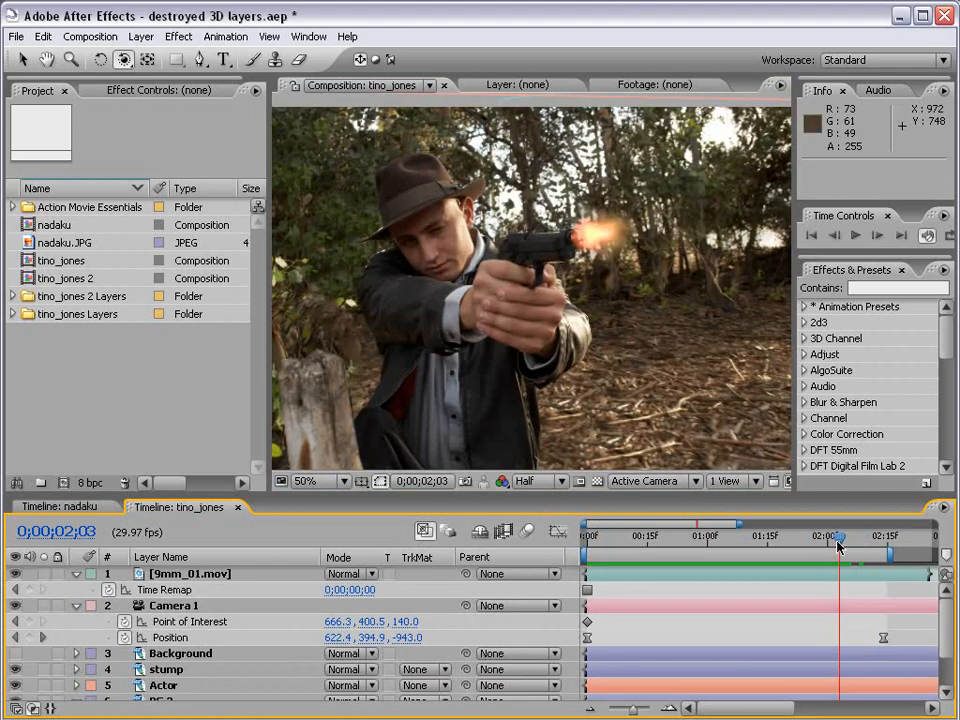
pyautogui.press('KP_0')
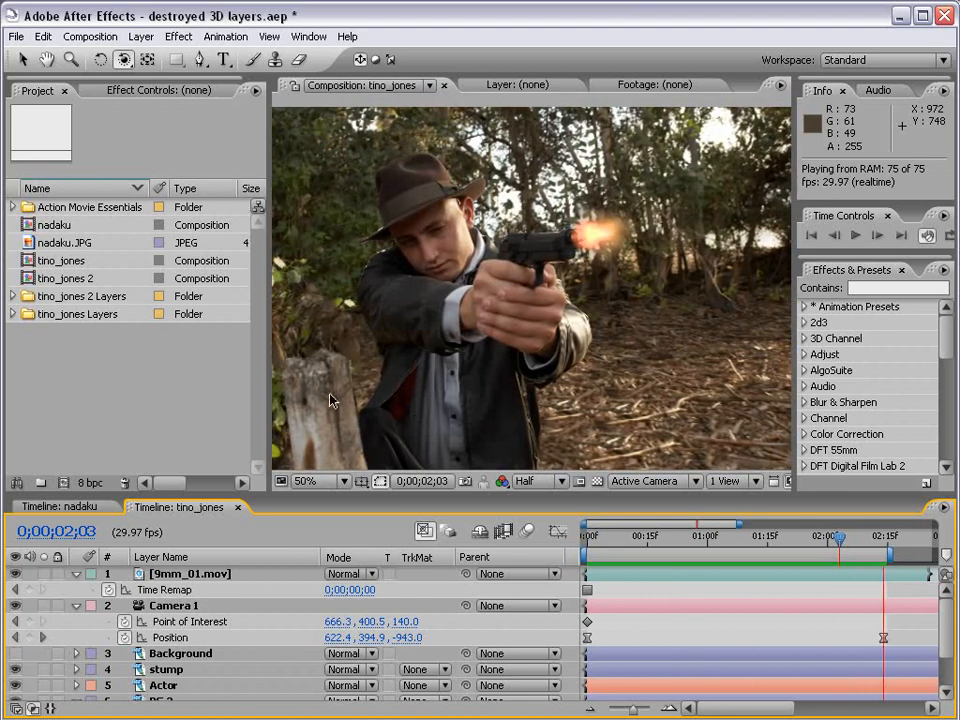
pyautogui.moveTo(270, 353); pyautogui.dragTo(208, 352)
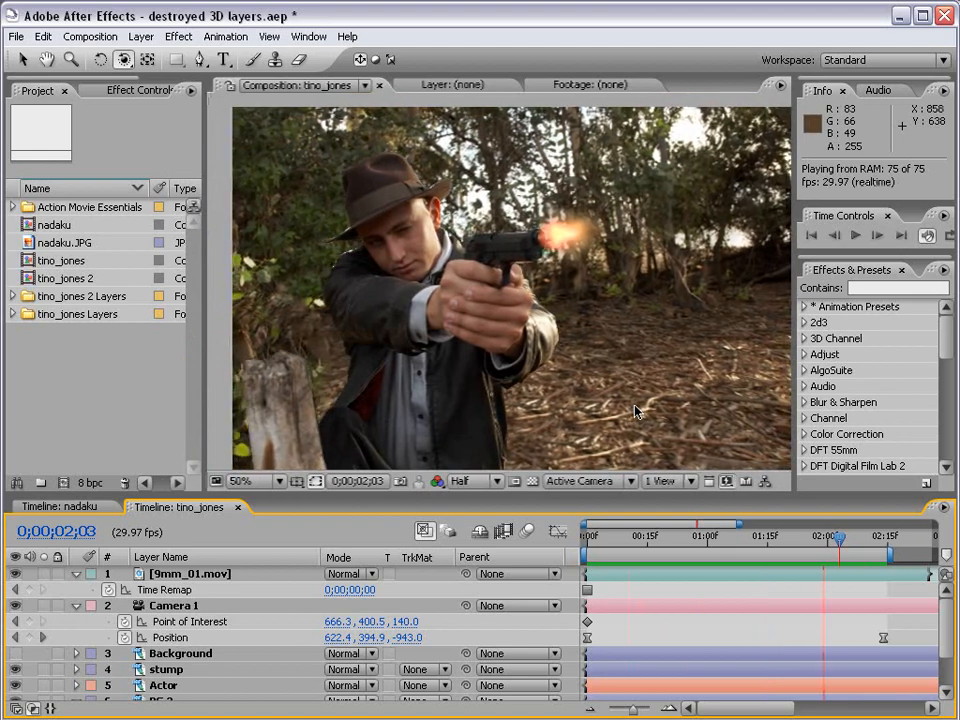
# Collapse the 9mm_01.mov and Camera 1 layers and toggle the Actor layer's visibility.
pyautogui.click(76, 574)
pyautogui.click(76, 590)
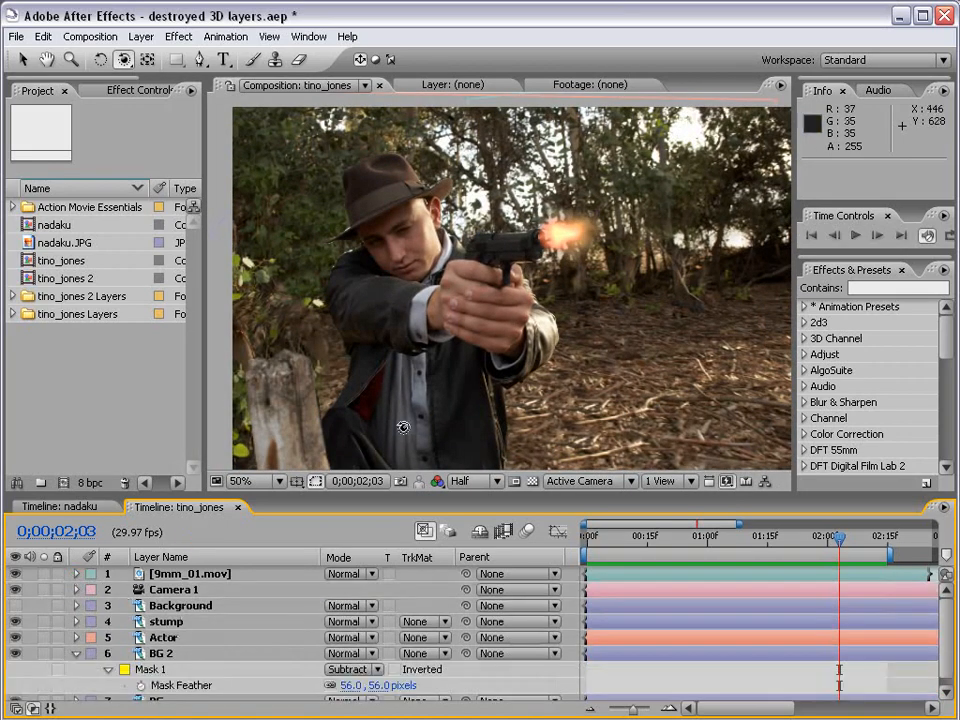
pyautogui.click(15, 637)
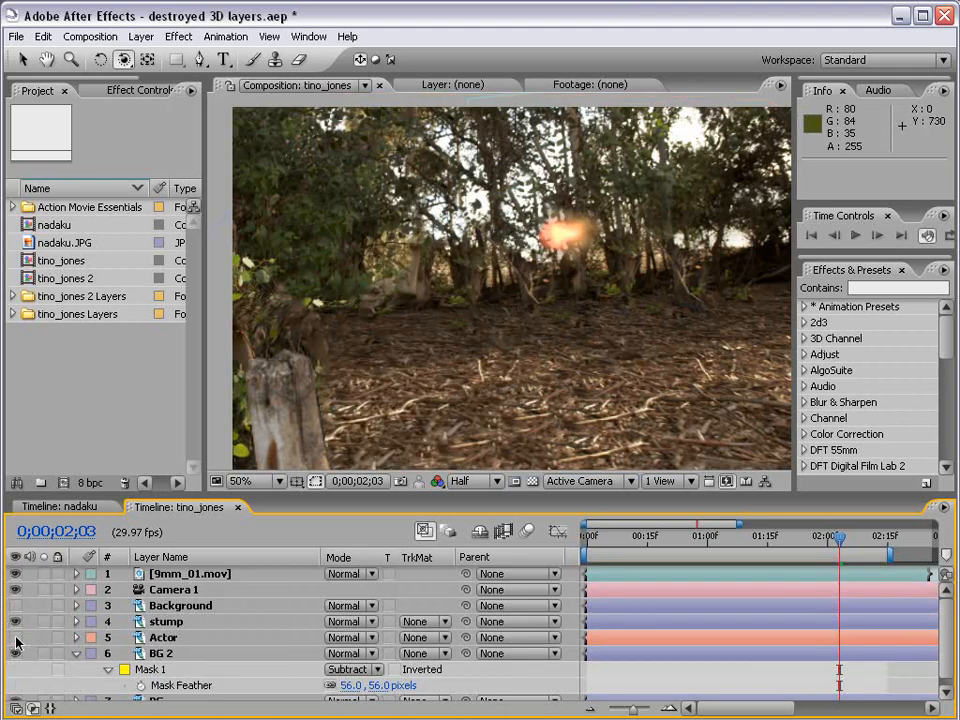
pyautogui.click(15, 637)
# Undo a trial camera orbit, return to the Selection tool and move time to 0;00;02;02.
pyautogui.moveTo(275, 255); pyautogui.dragTo(326, 350)
pyautogui.hotkey('ctrl', 'z')
pyautogui.press('v')
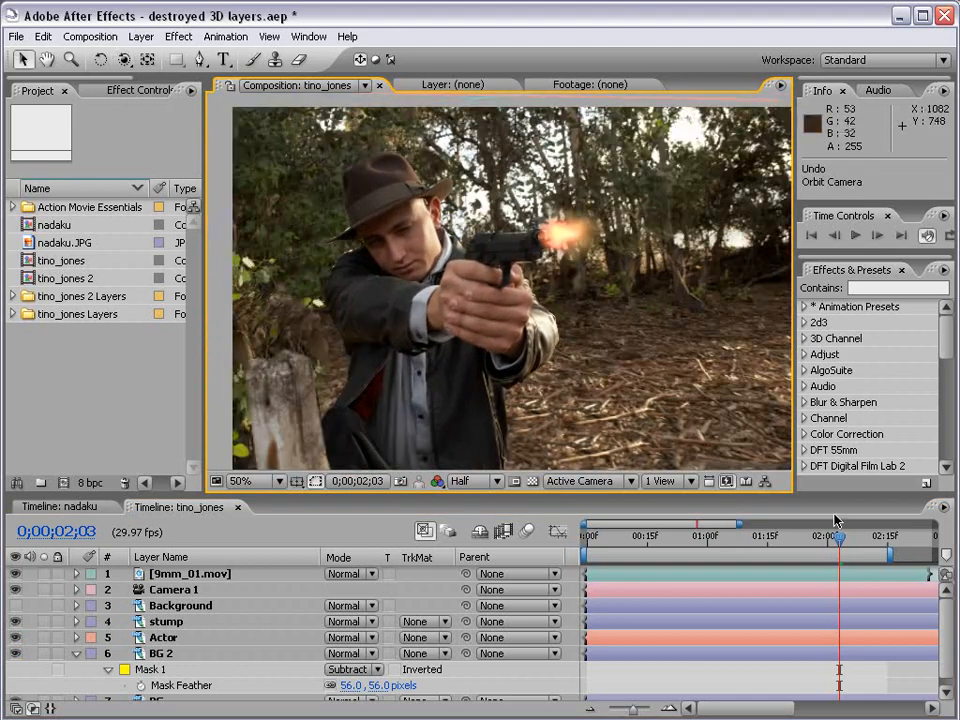
pyautogui.moveTo(839, 539); pyautogui.dragTo(585, 556)
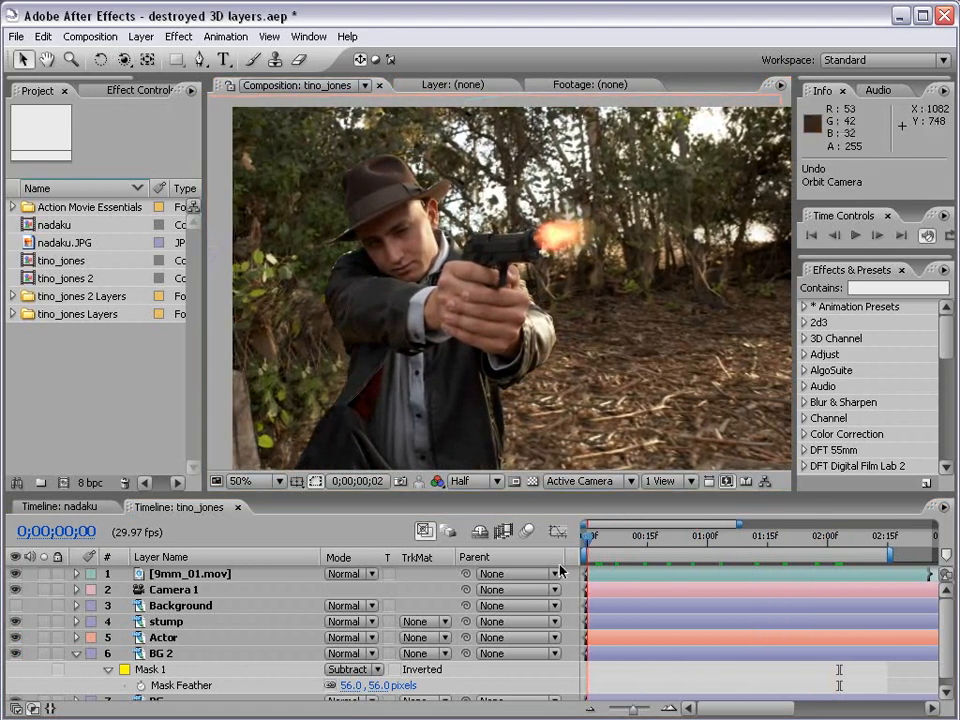
# Save the After Effects project and return to the Selection tool.
pyautogui.hotkey('ctrl', 's')
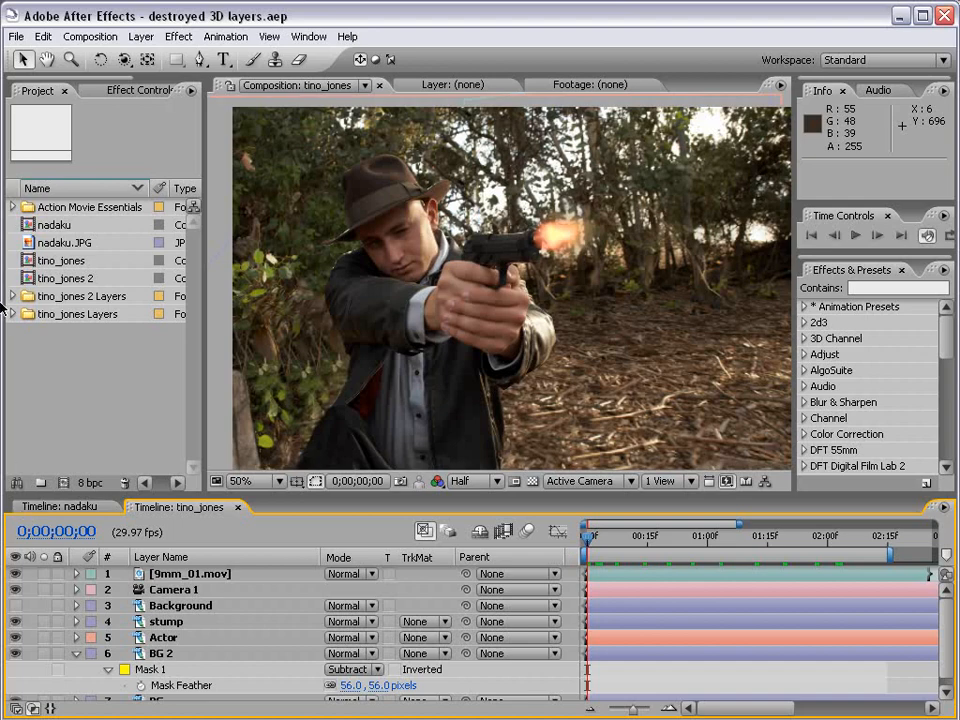
pyautogui.click(113, 368)
pyautogui.press('v')
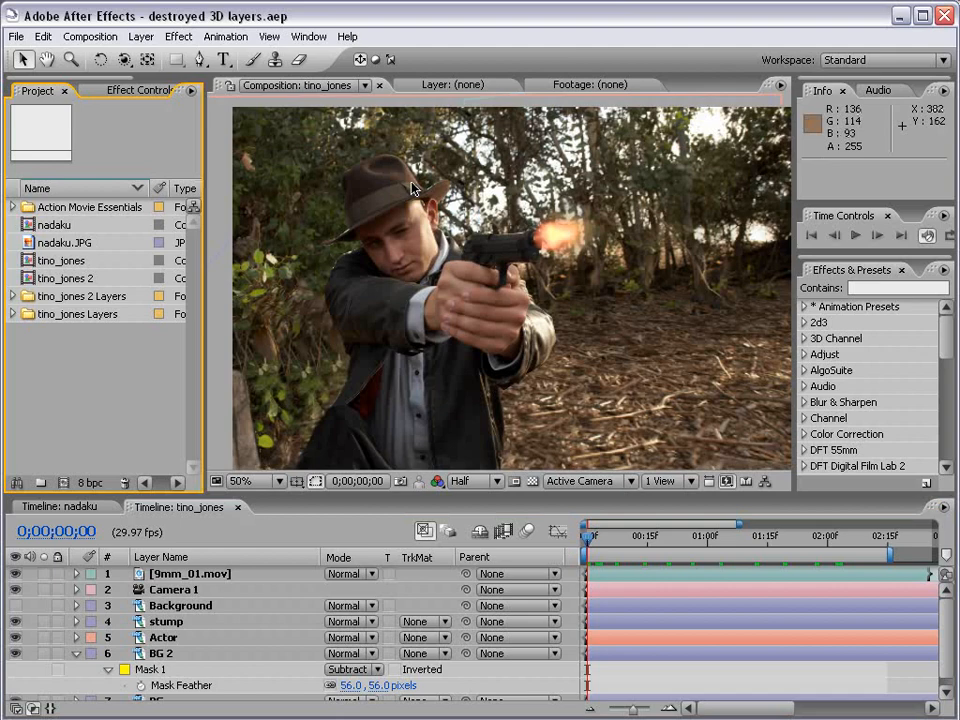
# In tino_jones.psd, duplicate the Background layer as Background copy.
pyautogui.hotkey('alt', 'Tab')
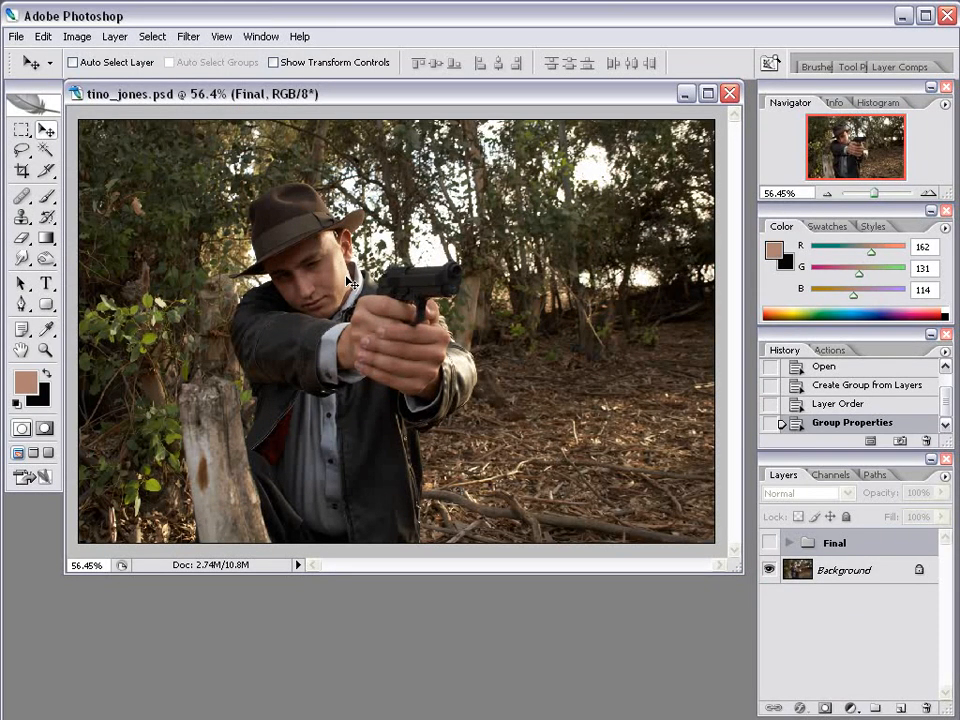
pyautogui.moveTo(739, 569); pyautogui.dragTo(748, 571)
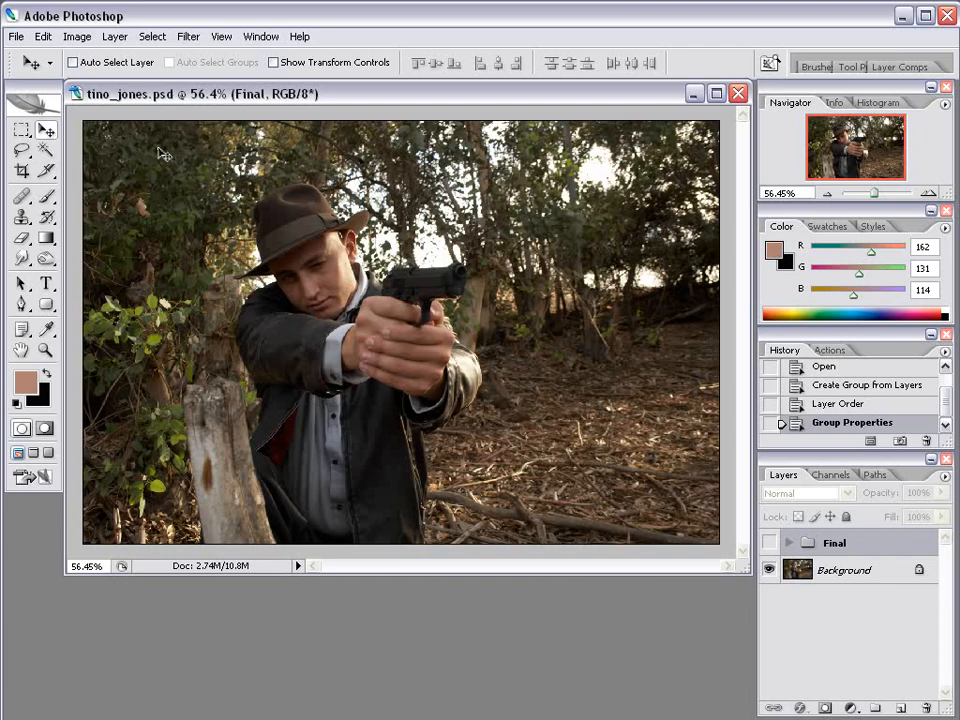
pyautogui.click(863, 571)
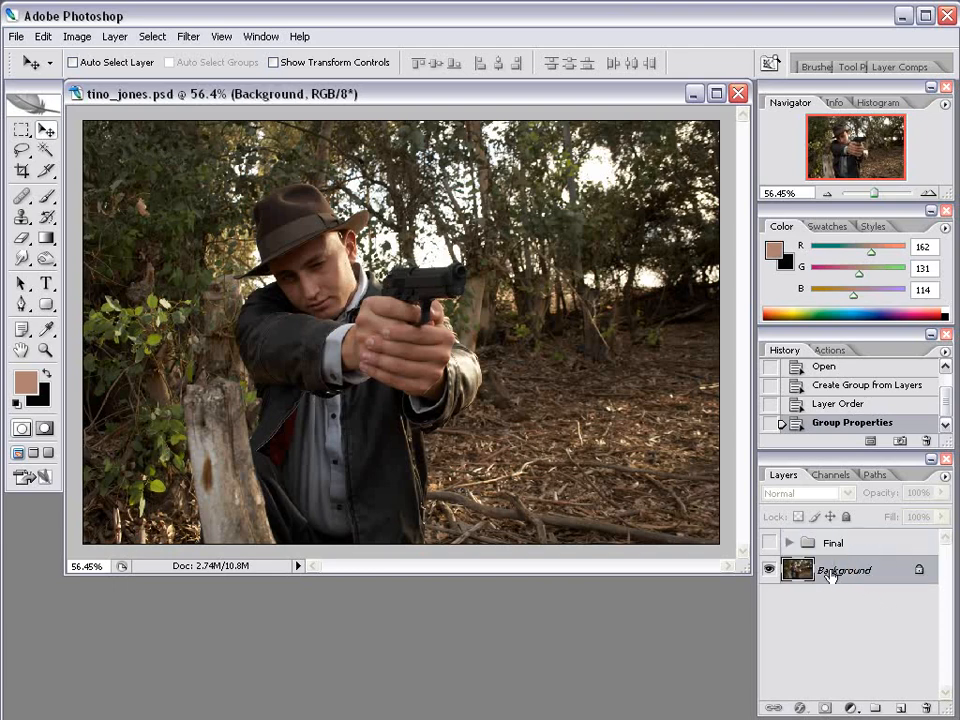
pyautogui.click(118, 37)
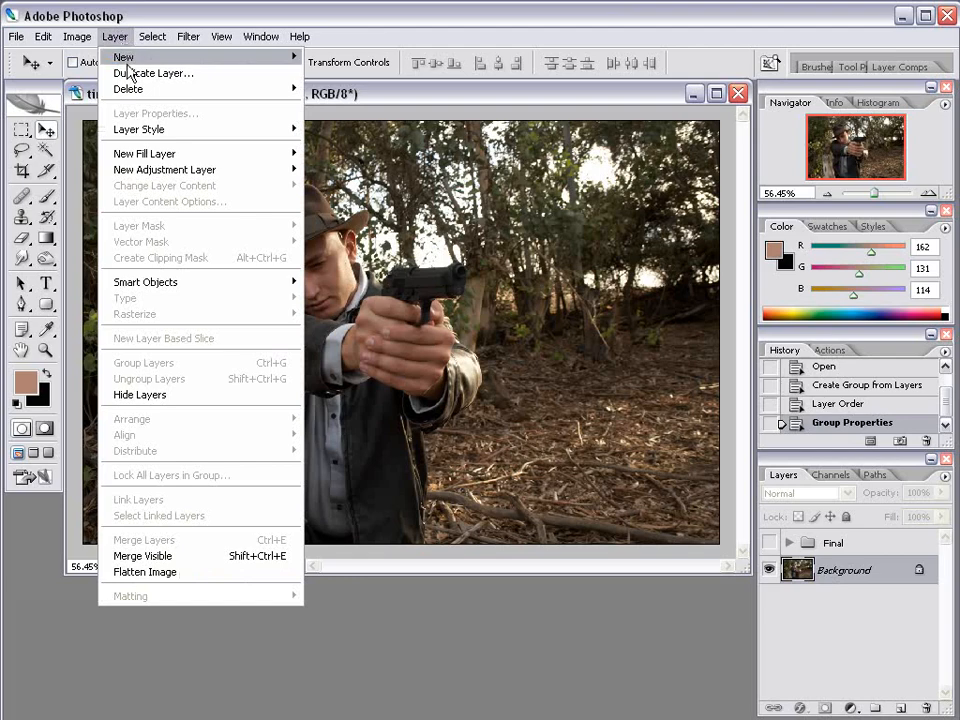
pyautogui.click(210, 74)
pyautogui.click(636, 461)
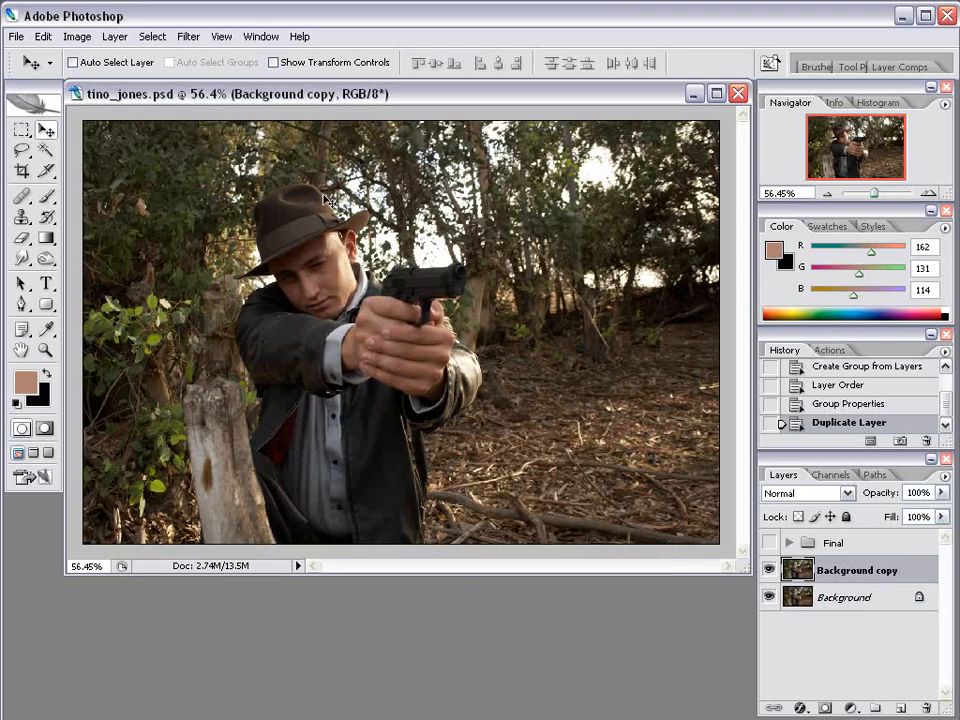
pyautogui.moveTo(748, 567); pyautogui.dragTo(751, 582)
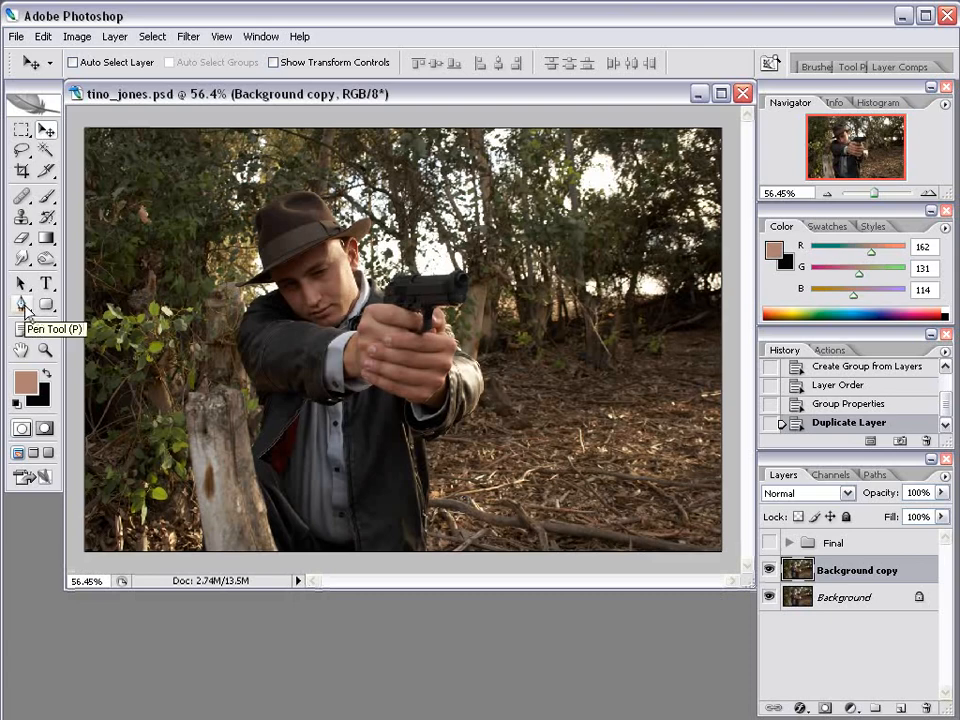
# Set the Pen tool to Paths mode and zoom onto the gunman.
pyautogui.click(23, 306)
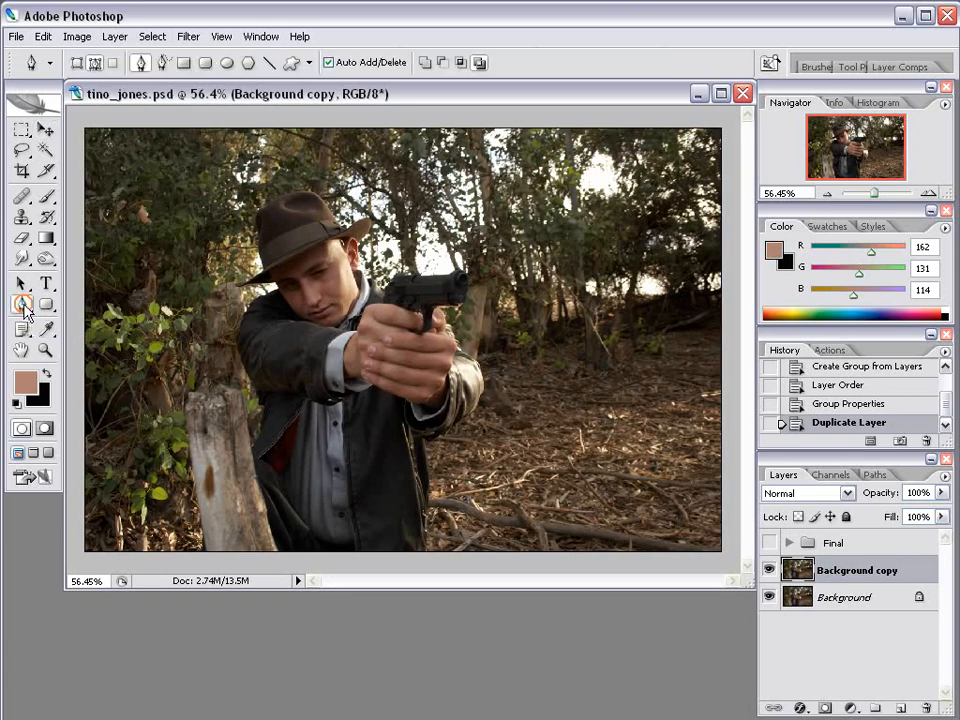
pyautogui.scroll(4, 380, 468)
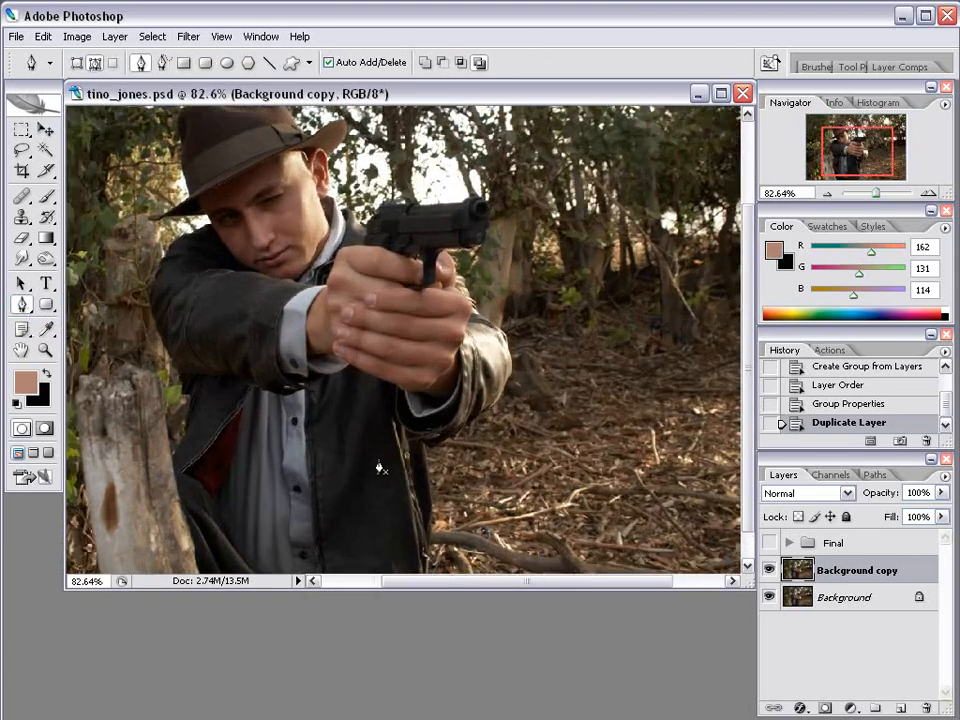
pyautogui.moveTo(433, 519); pyautogui.dragTo(449, 378)
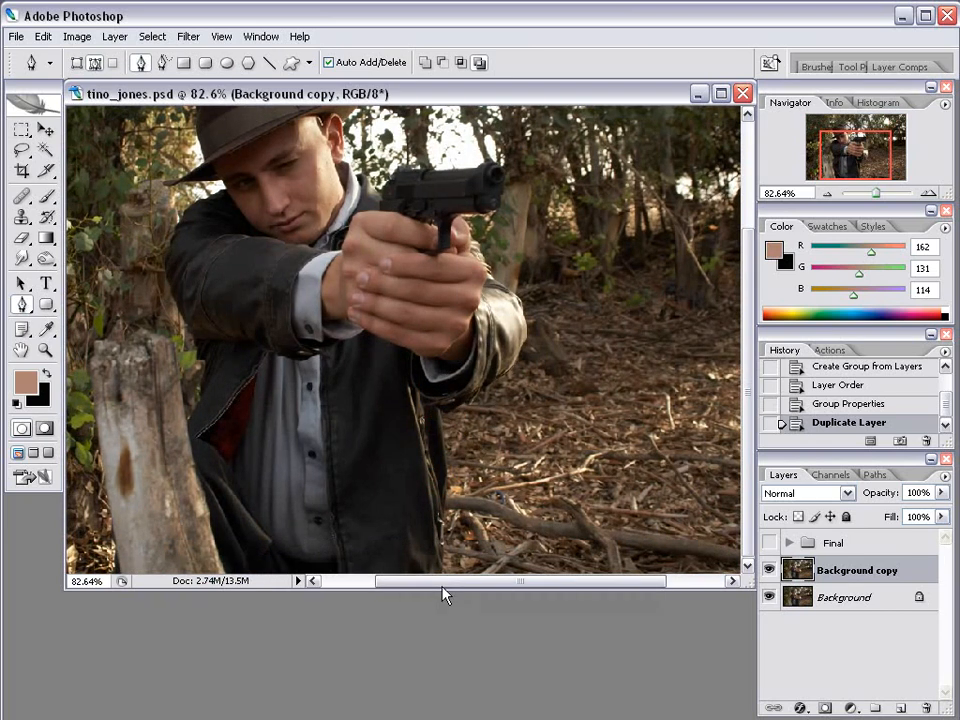
pyautogui.click(94, 68)
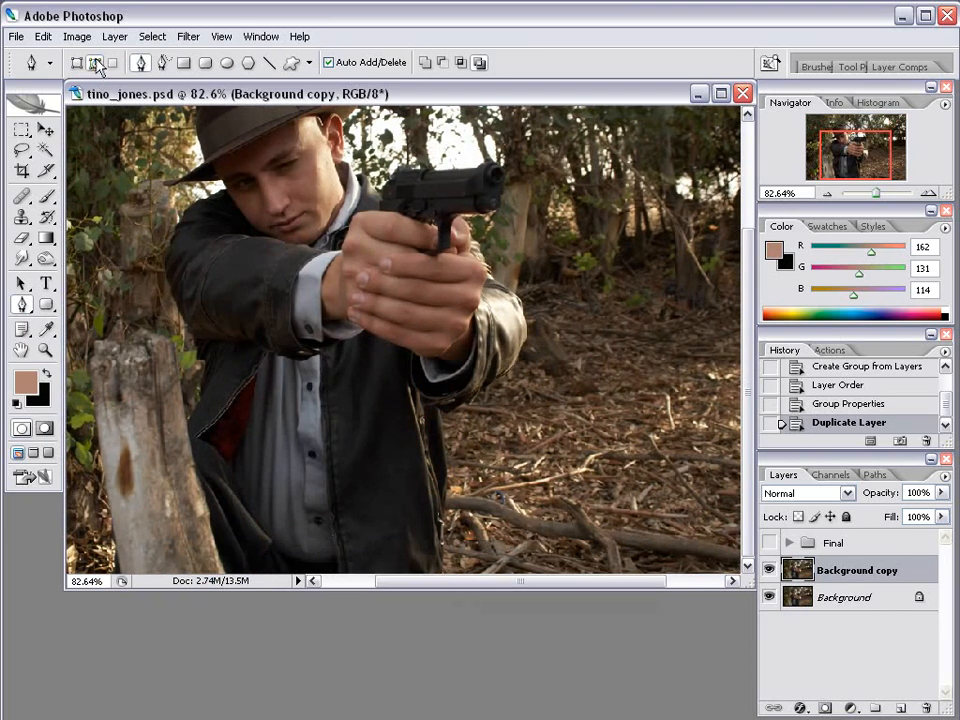
# Trace anchors up the jacket's right edge, around the gun, to the collar.
pyautogui.click(443, 571)
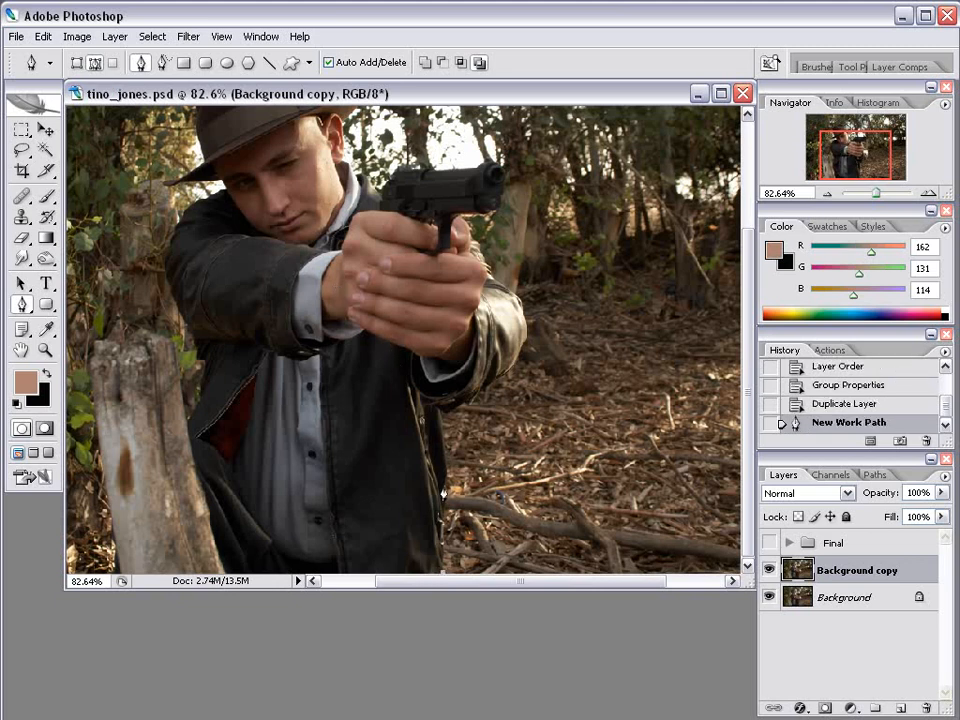
pyautogui.click(443, 466)
pyautogui.click(443, 411)
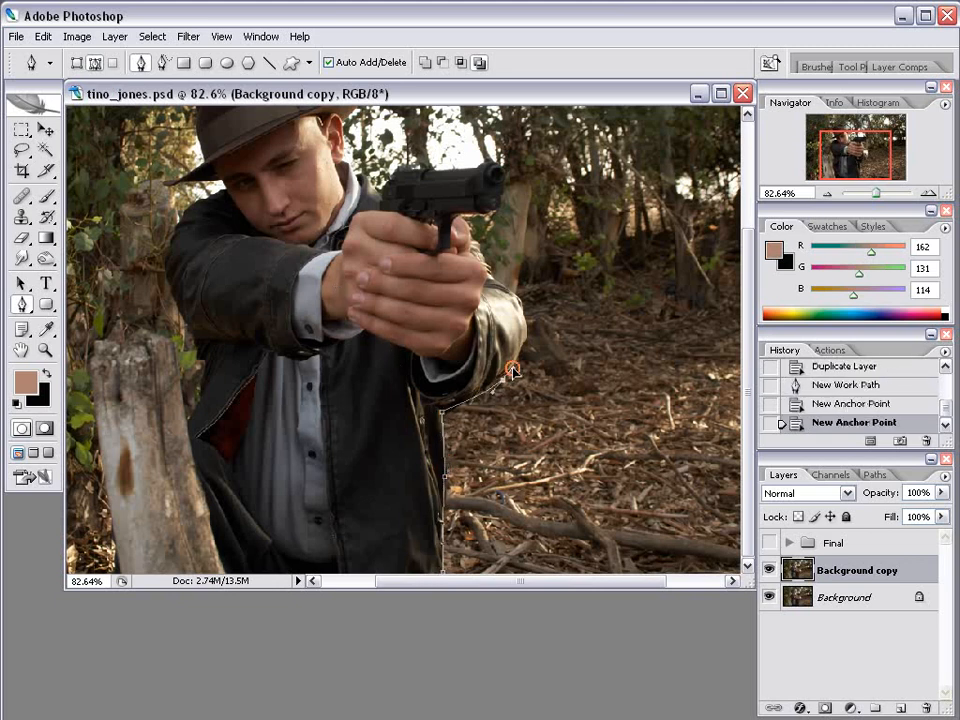
pyautogui.moveTo(513, 368); pyautogui.dragTo(532, 340)
pyautogui.moveTo(513, 290); pyautogui.dragTo(496, 273)
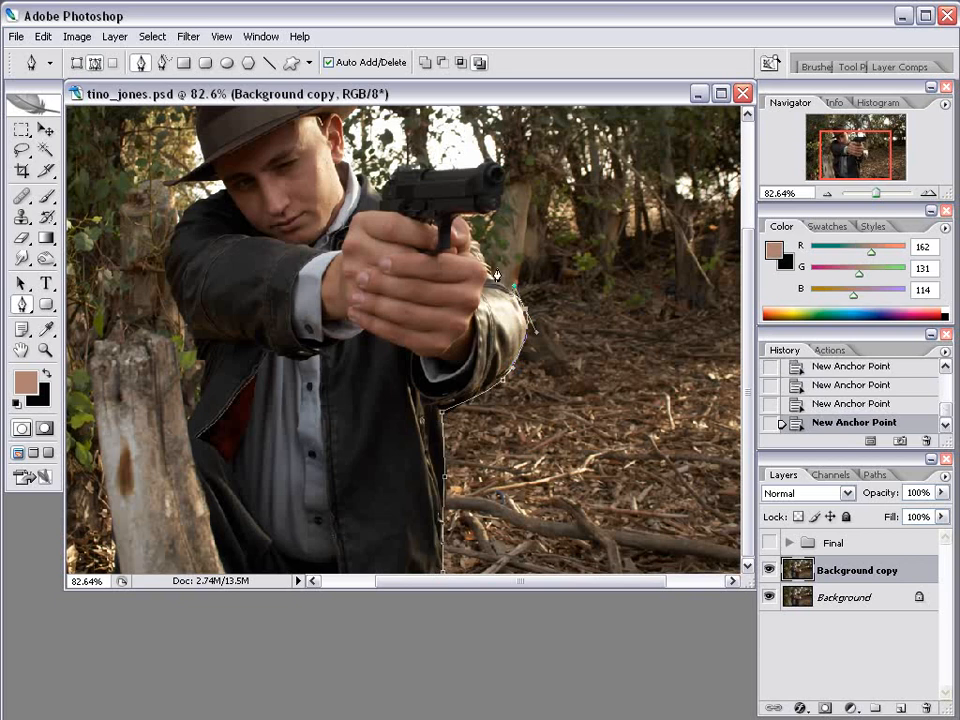
pyautogui.click(487, 263)
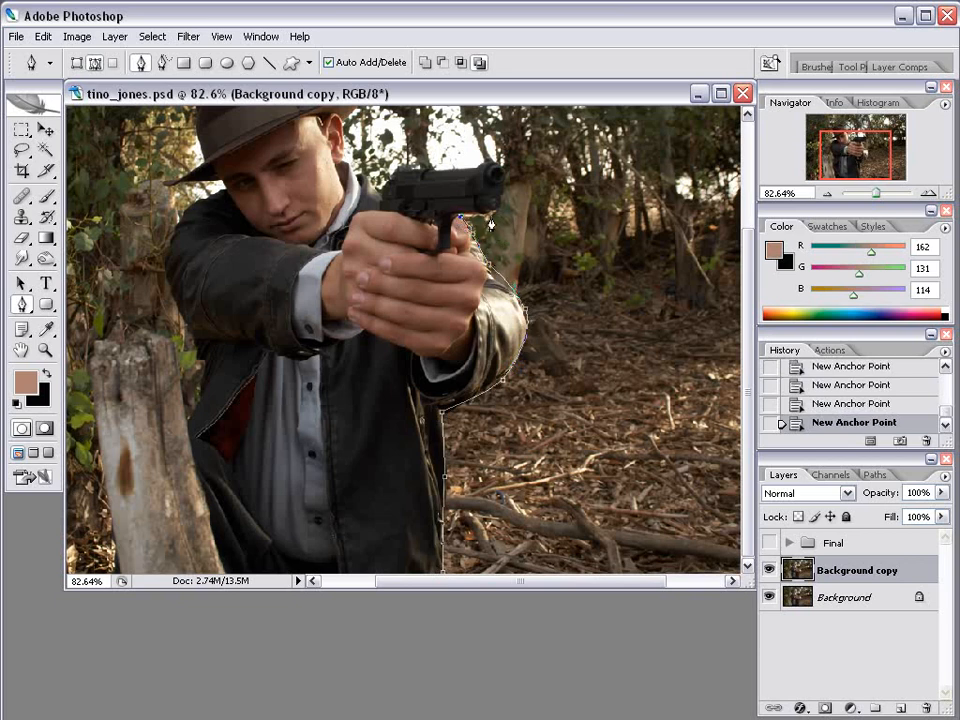
pyautogui.click(499, 216)
pyautogui.click(503, 206)
pyautogui.moveTo(426, 215); pyautogui.dragTo(456, 335)
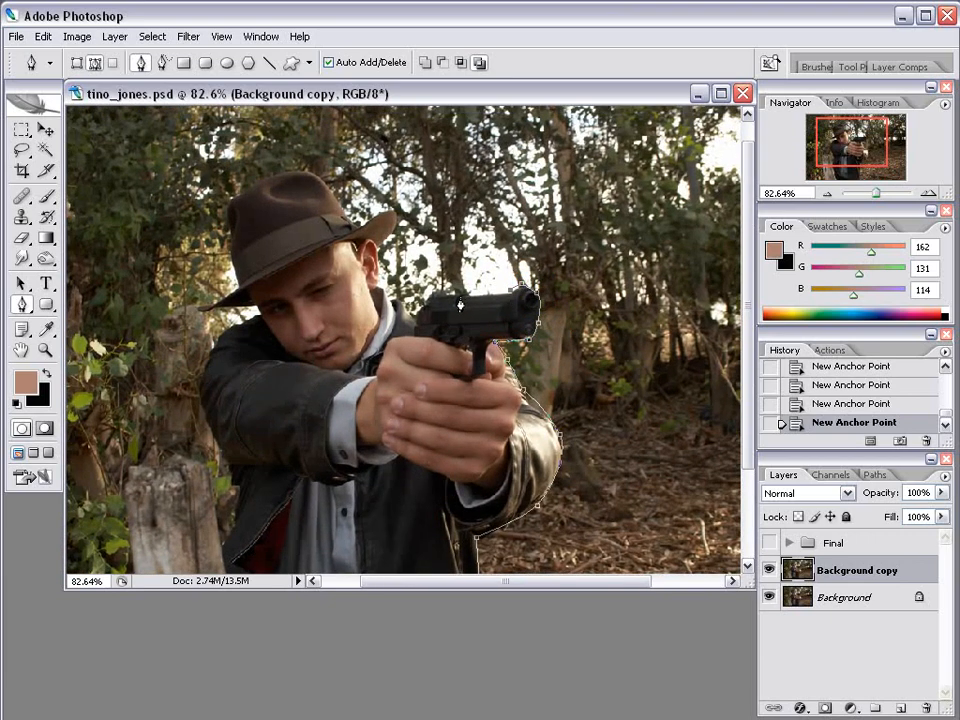
pyautogui.click(513, 292)
pyautogui.scroll(7, 509, 305)
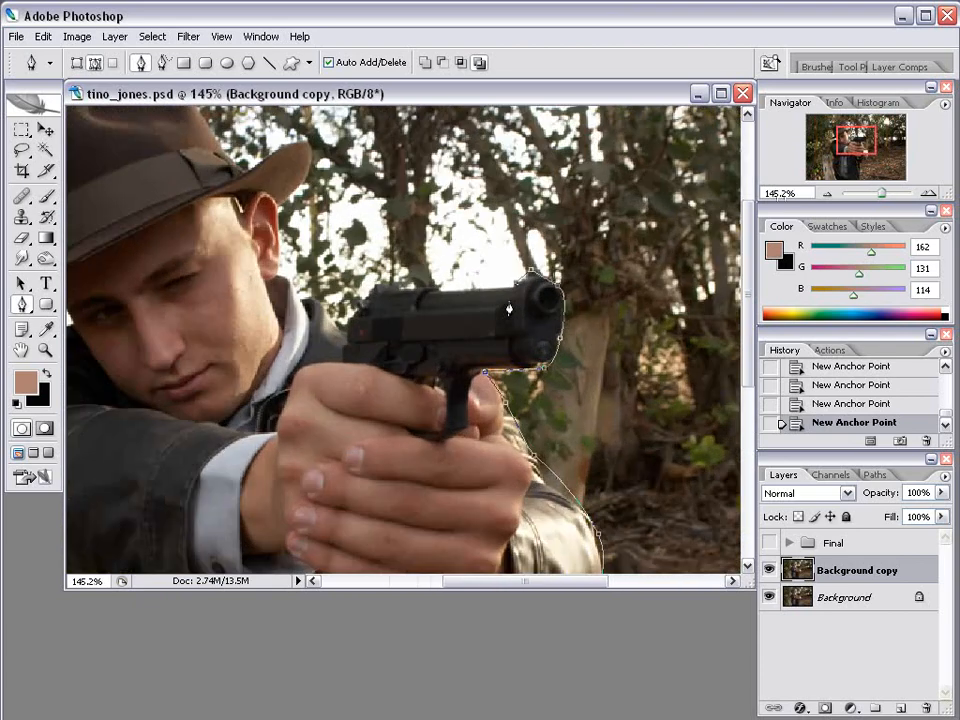
pyautogui.click(420, 286)
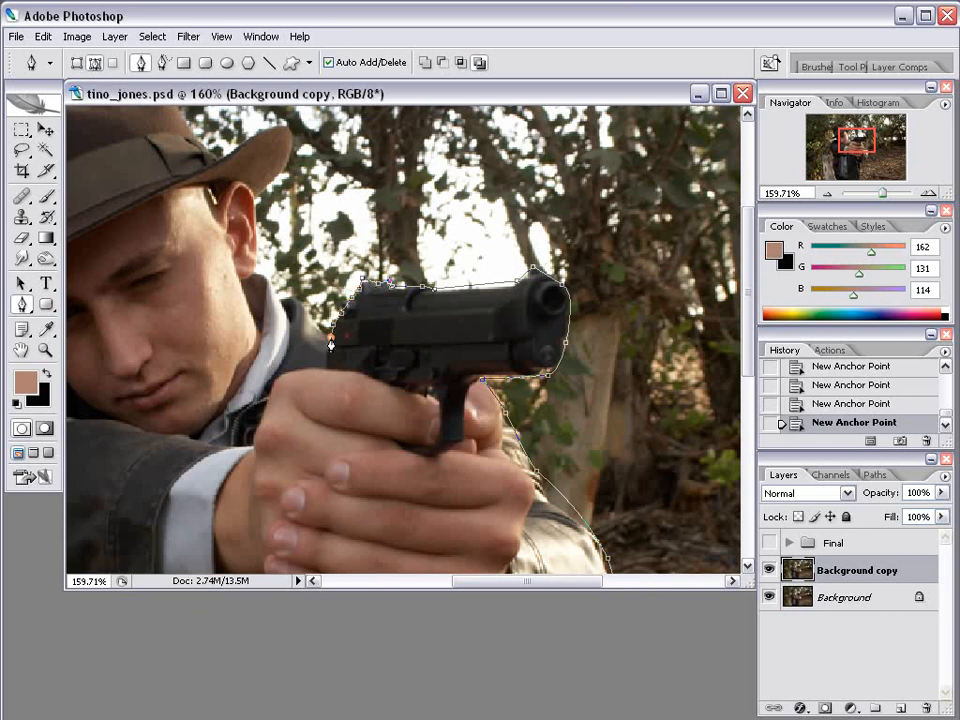
pyautogui.click(283, 296)
# Continue the path around the hat brim and crown.
pyautogui.keyDown('alt'); pyautogui.click(256, 203); pyautogui.keyUp('alt')
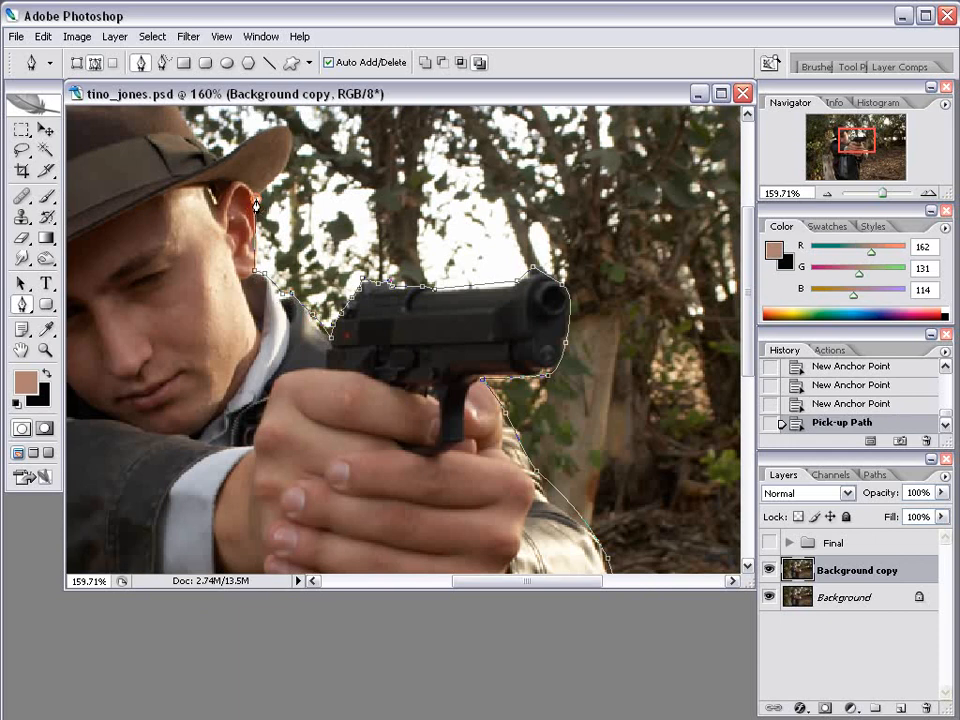
pyautogui.moveTo(277, 180); pyautogui.dragTo(290, 282)
pyautogui.click(307, 238)
pyautogui.moveTo(307, 238); pyautogui.dragTo(312, 214)
pyautogui.click(244, 255)
pyautogui.click(233, 259)
pyautogui.moveTo(164, 166); pyautogui.dragTo(307, 287)
pyautogui.moveTo(209, 334); pyautogui.dragTo(202, 350)
pyautogui.moveTo(352, 484); pyautogui.dragTo(357, 350)
pyautogui.scroll(-3, 357, 338)
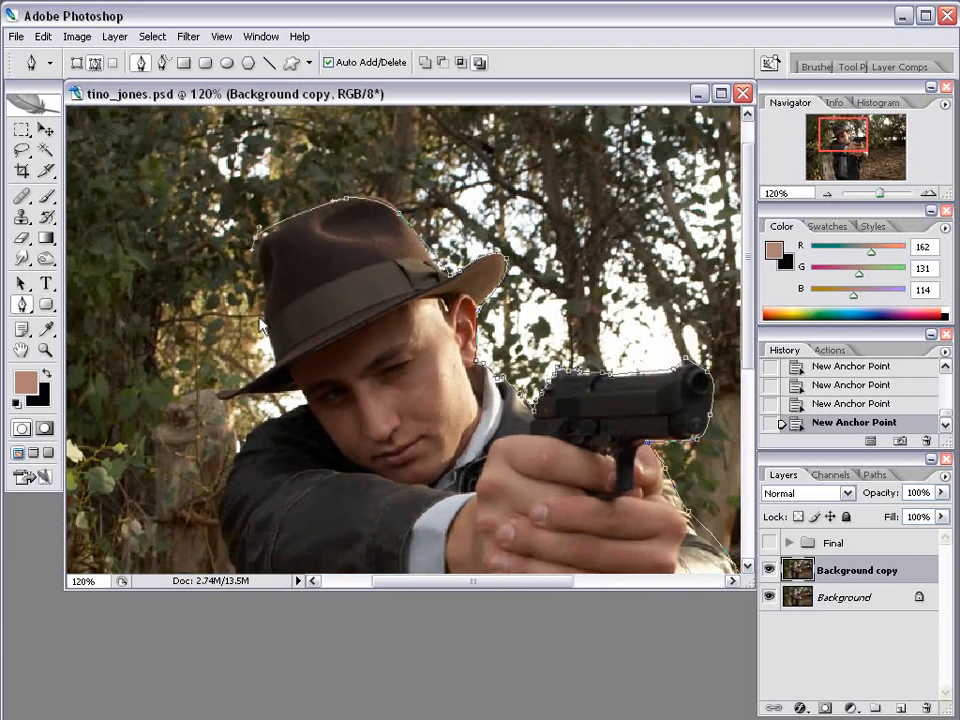
pyautogui.click(277, 369)
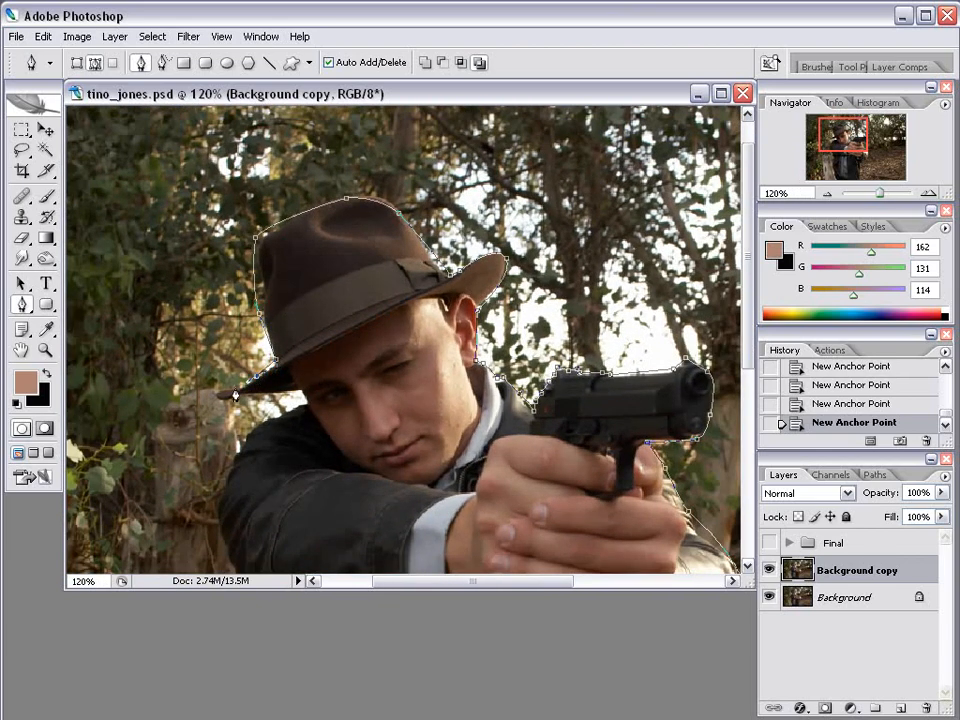
pyautogui.click(217, 401)
pyautogui.click(302, 393)
# Trace down the shoulder and left side to the bottom edge and close the path.
pyautogui.scroll(-3, 346, 391)
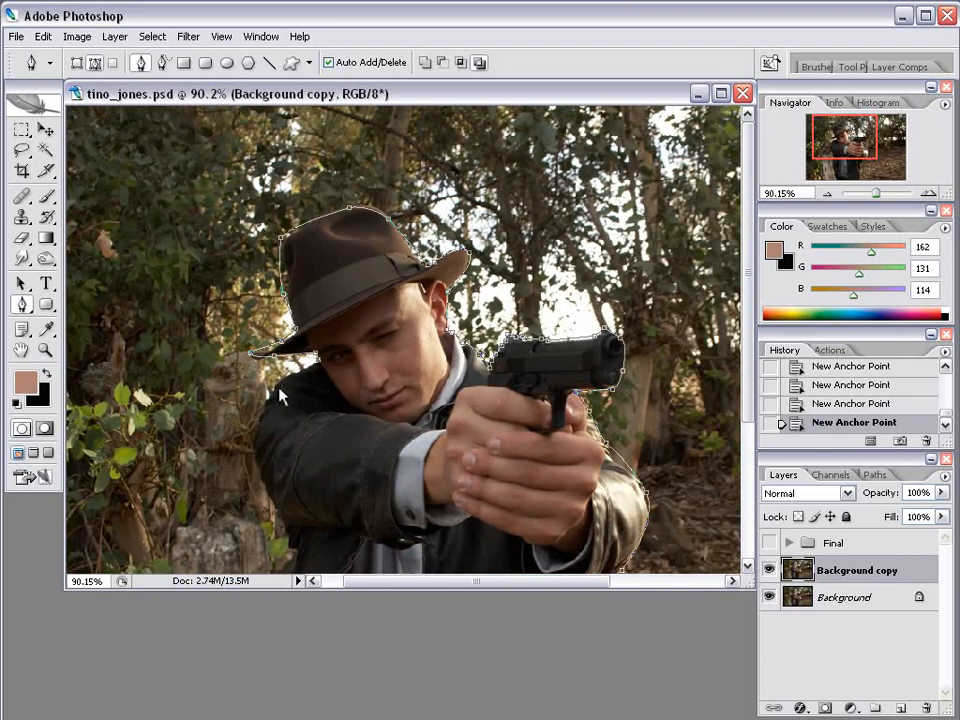
pyautogui.moveTo(278, 381); pyautogui.dragTo(264, 400)
pyautogui.click(255, 447)
pyautogui.moveTo(380, 541); pyautogui.dragTo(430, 291)
pyautogui.click(246, 356)
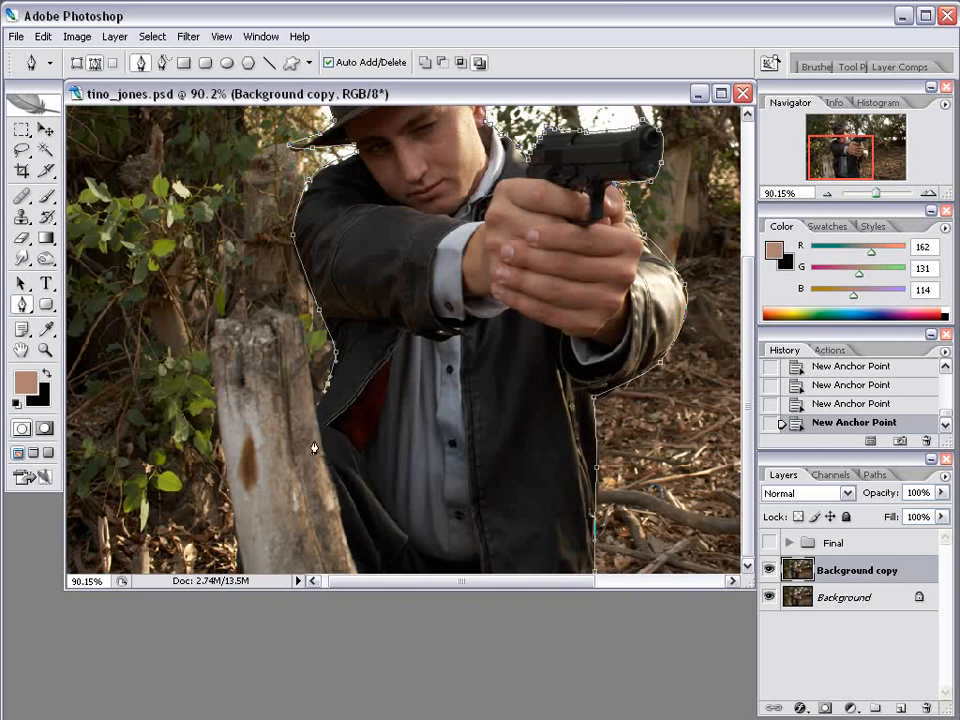
pyautogui.moveTo(308, 417); pyautogui.dragTo(255, 452)
pyautogui.click(239, 570)
pyautogui.scroll(-3, 324, 521)
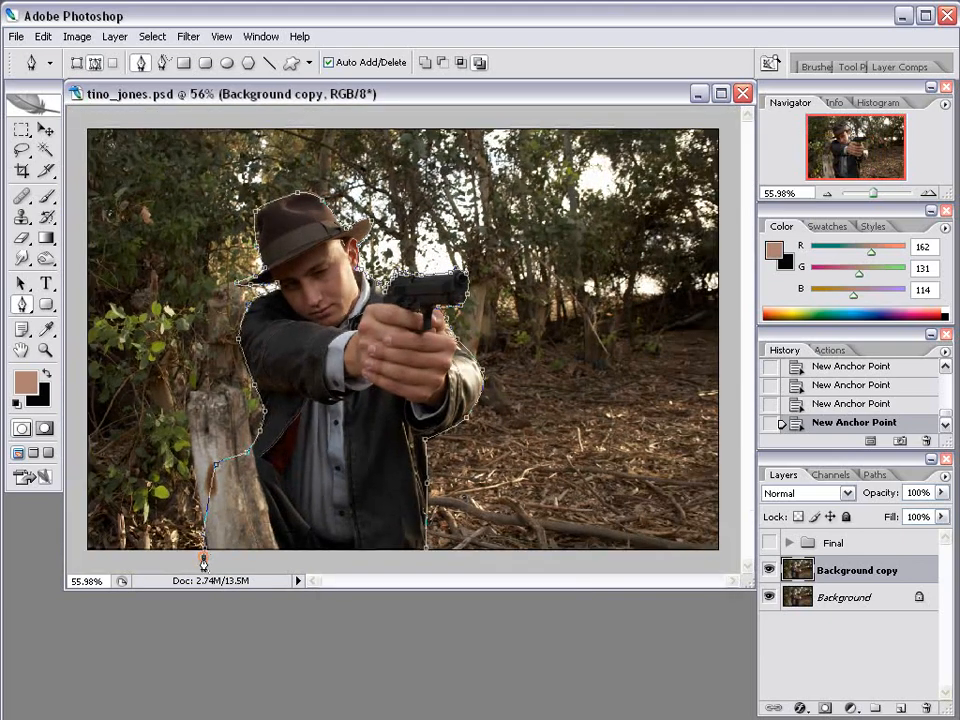
pyautogui.click(433, 568)
pyautogui.click(425, 551)
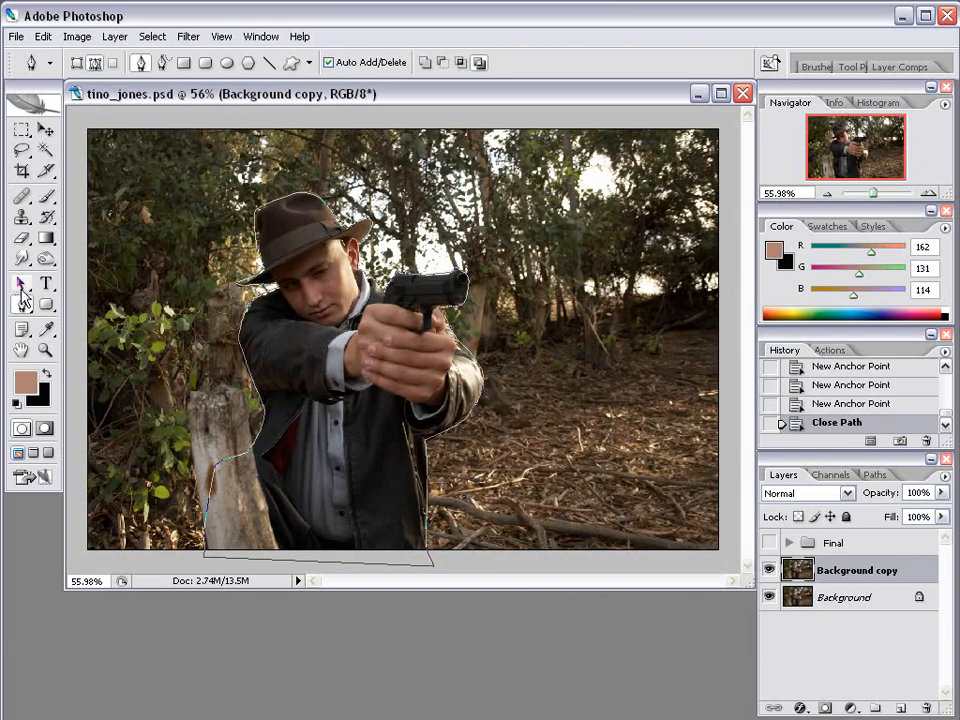
pyautogui.click(22, 288)
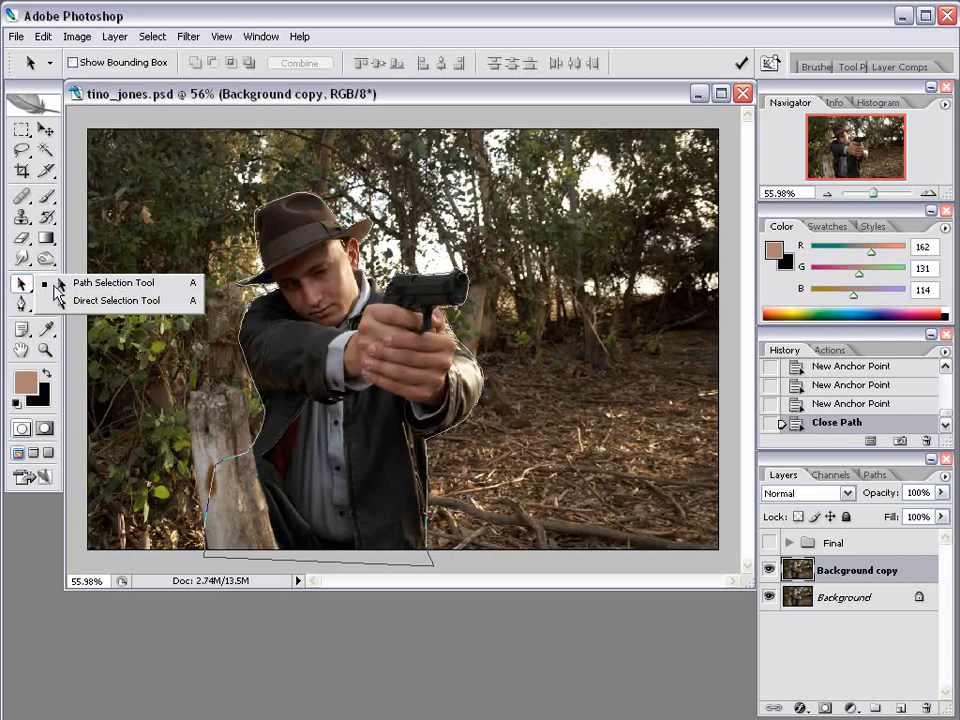
# Convert the closed gunman path into a selection.
pyautogui.click(60, 282)
pyautogui.click(362, 268)
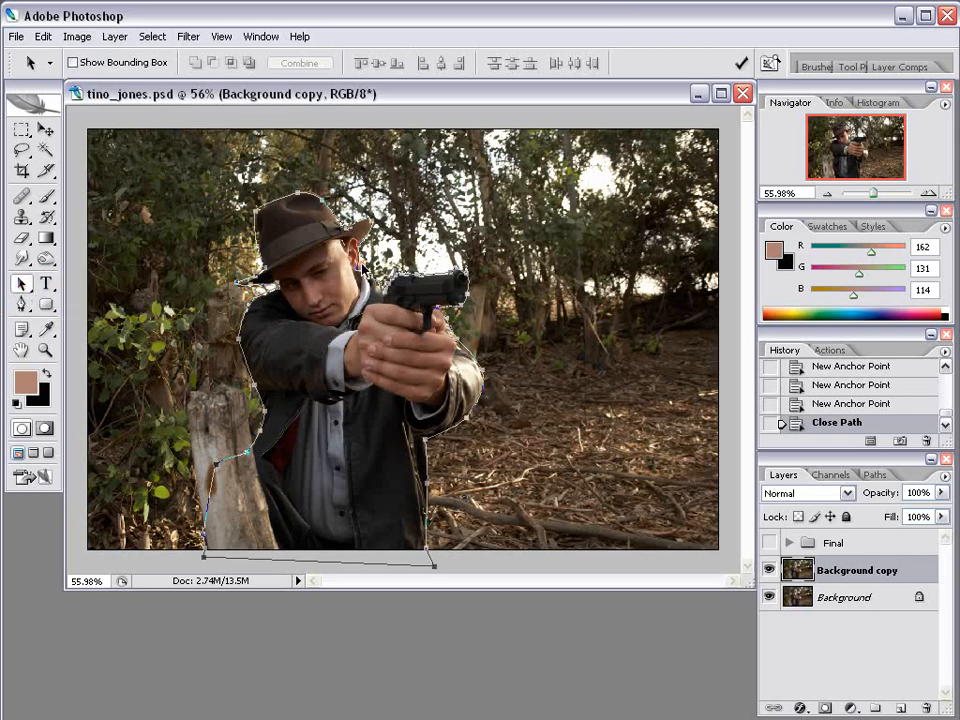
pyautogui.rightClick(363, 268)
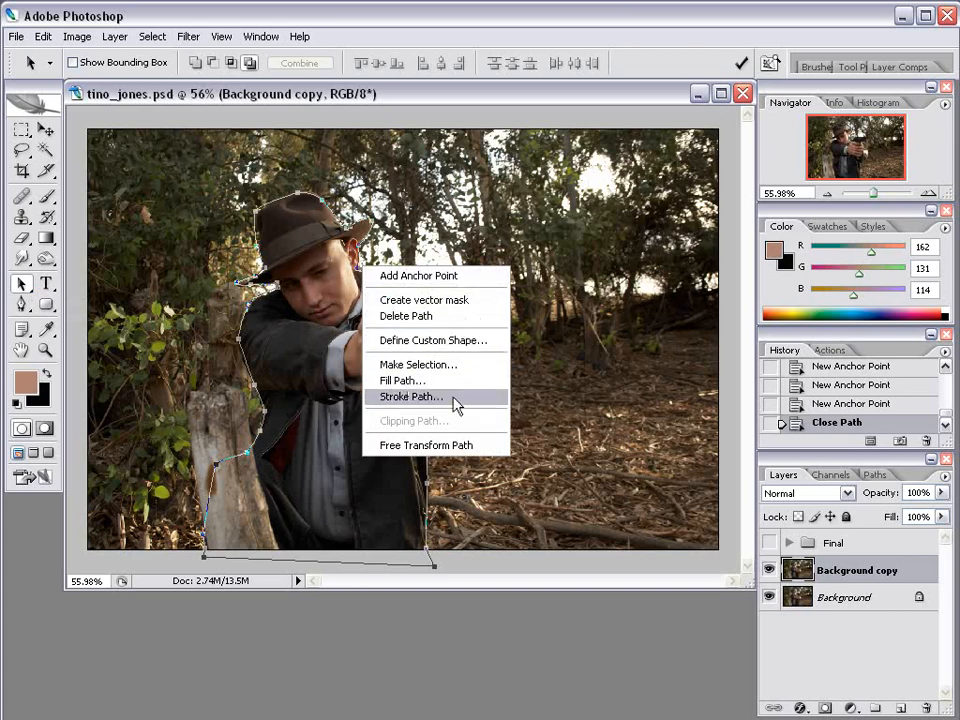
pyautogui.click(431, 367)
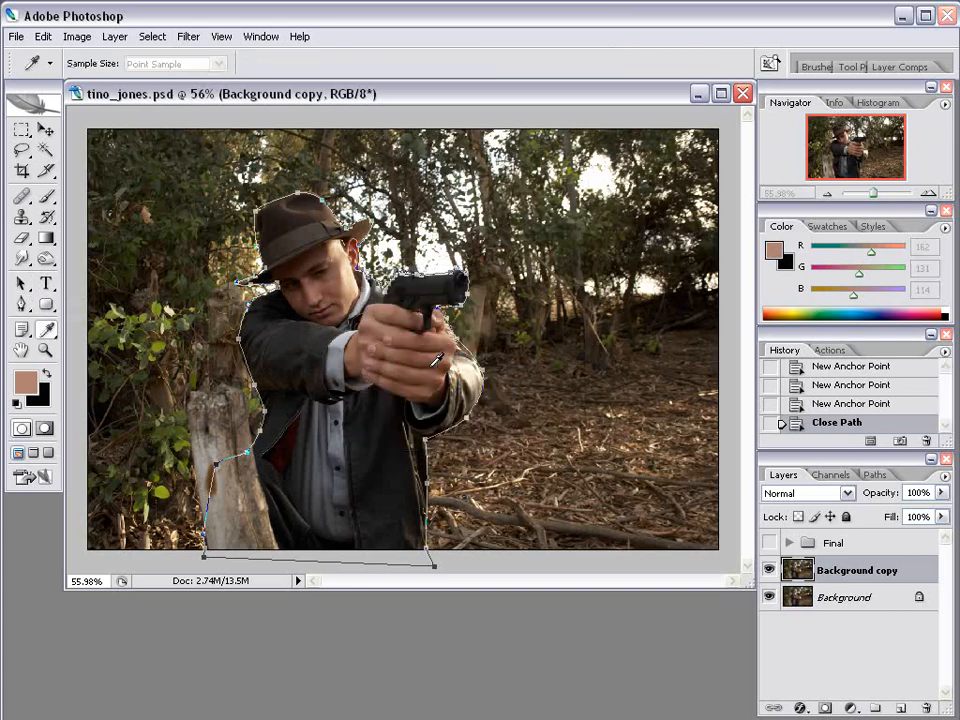
pyautogui.moveTo(904, 408); pyautogui.dragTo(354, 301)
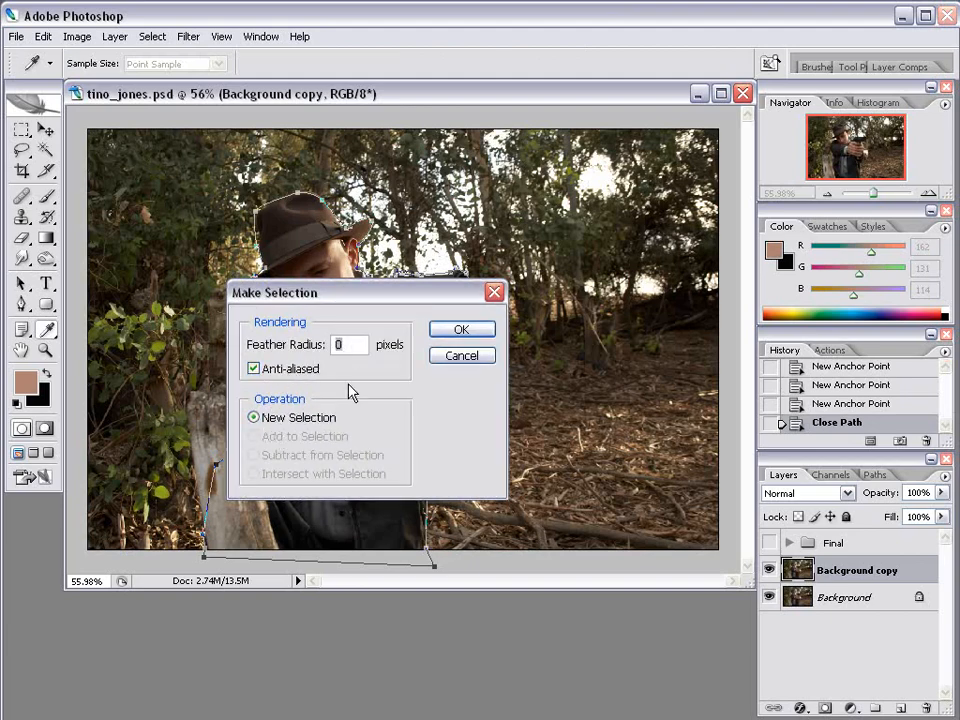
pyautogui.click(465, 333)
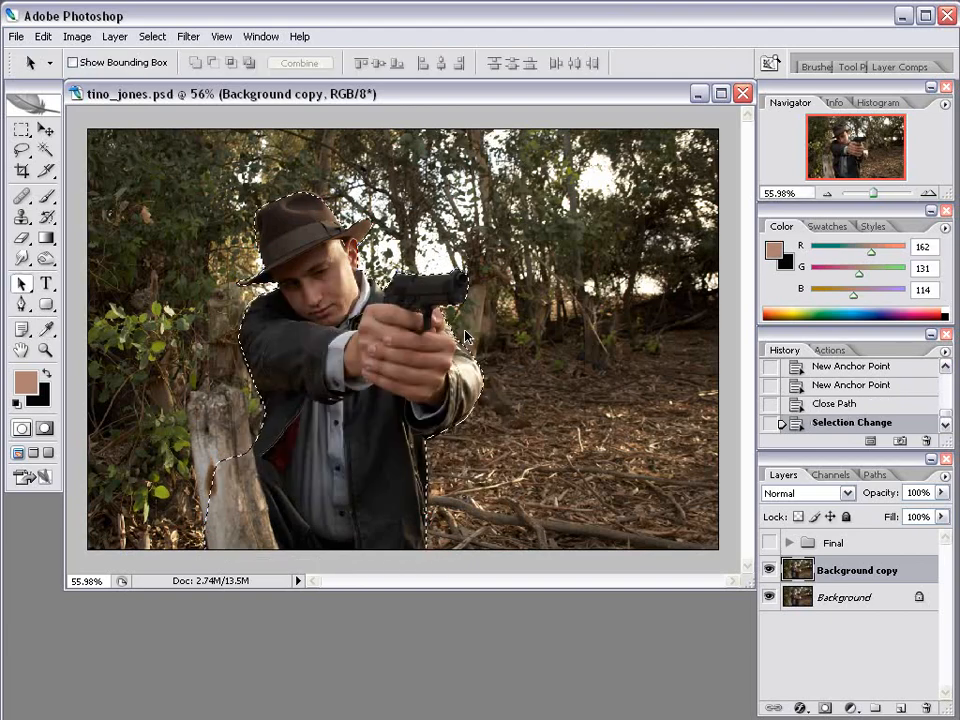
# Cut the selection to Layer 4 and hide Background copy and Background.
pyautogui.click(21, 131)
pyautogui.click(21, 131)
pyautogui.rightClick(316, 300)
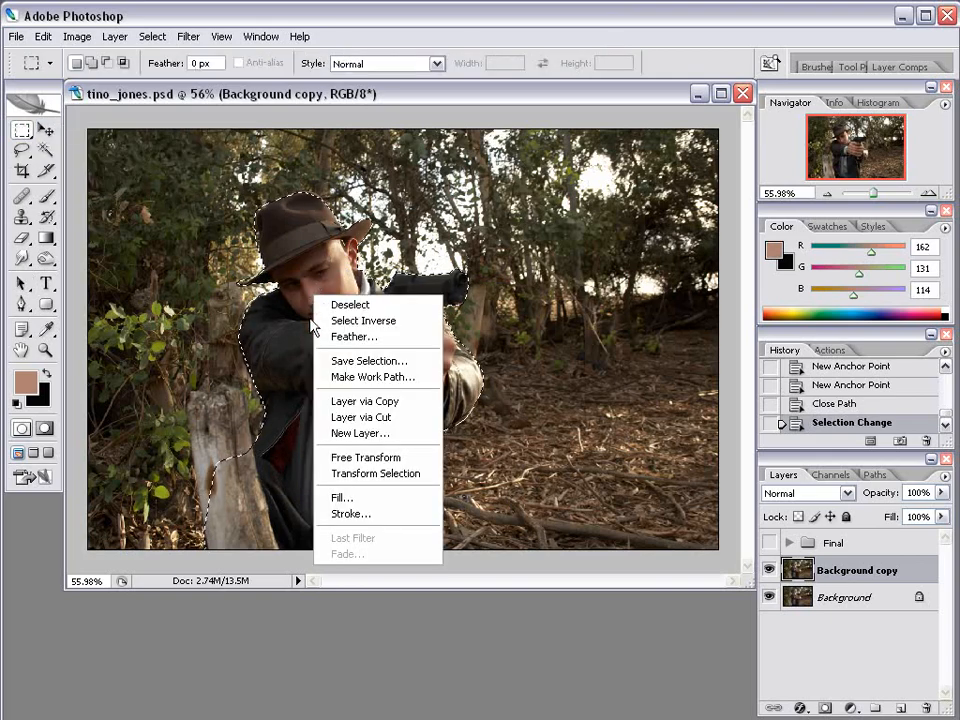
pyautogui.click(386, 418)
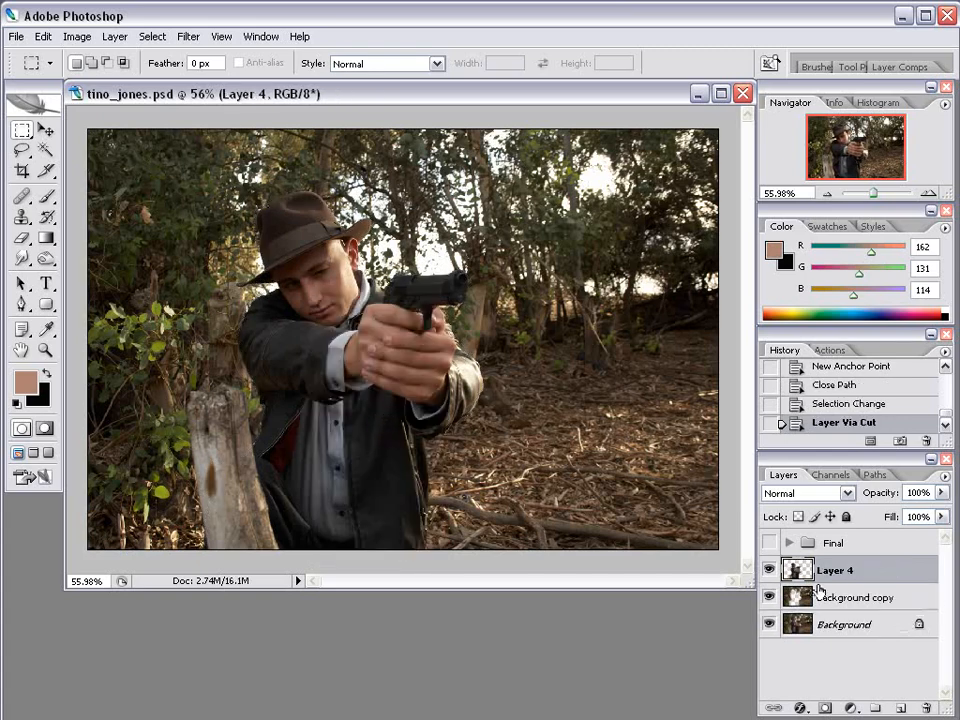
pyautogui.click(768, 597)
pyautogui.click(770, 625)
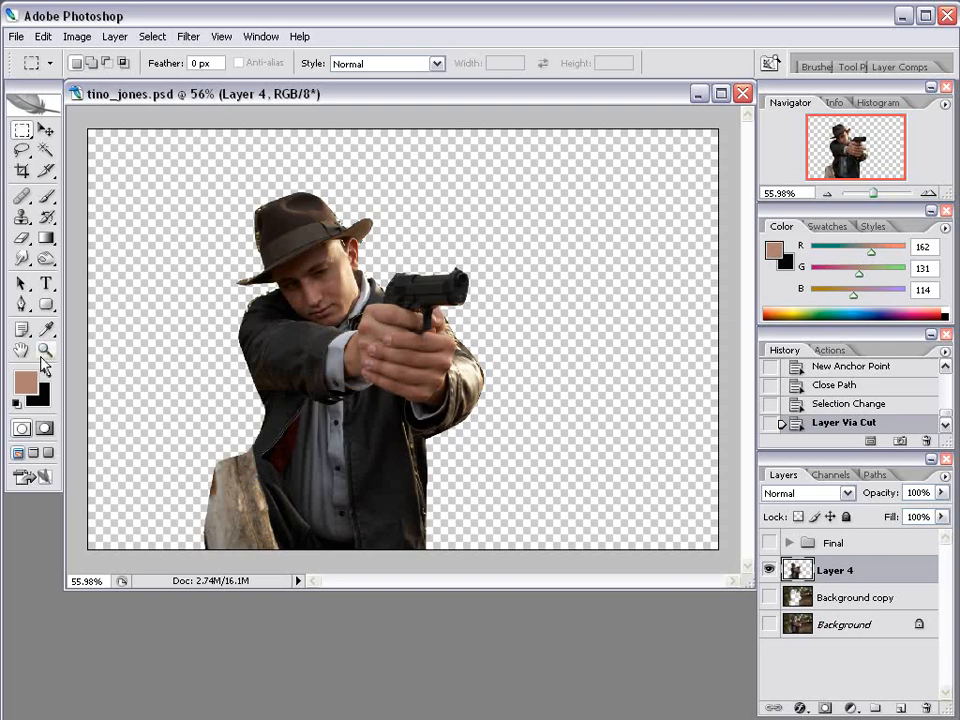
# Zoom to 100% on the stump piece and set a 39 px Clone Stamp brush.
pyautogui.press('z')
pyautogui.click(358, 439)
pyautogui.click(300, 480)
pyautogui.moveTo(497, 500); pyautogui.dragTo(393, 399)
pyautogui.click(23, 221)
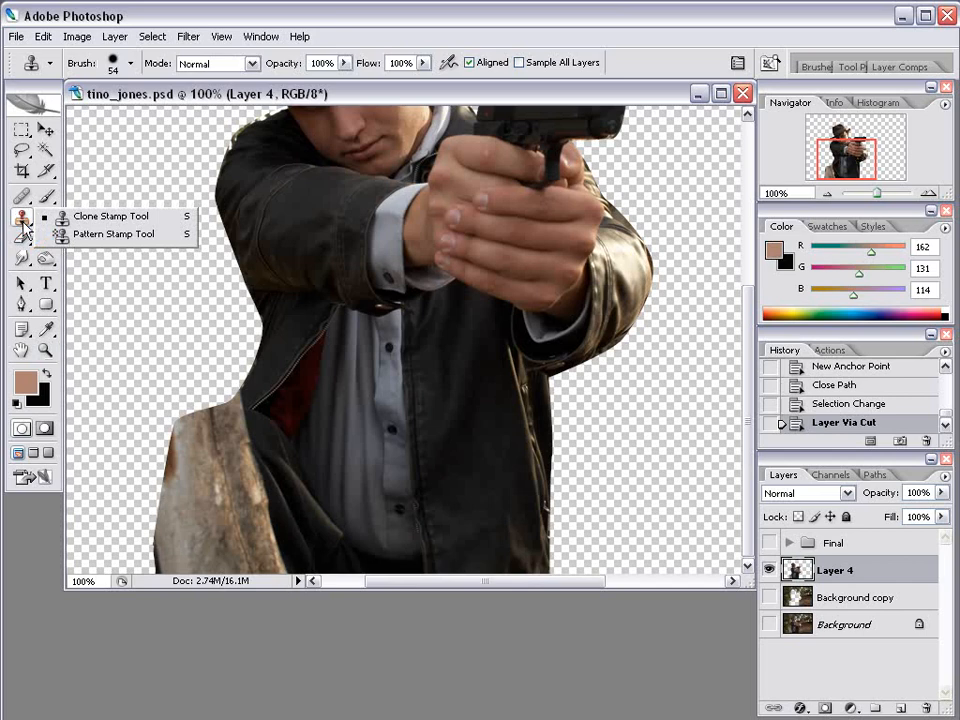
pyautogui.click(120, 221)
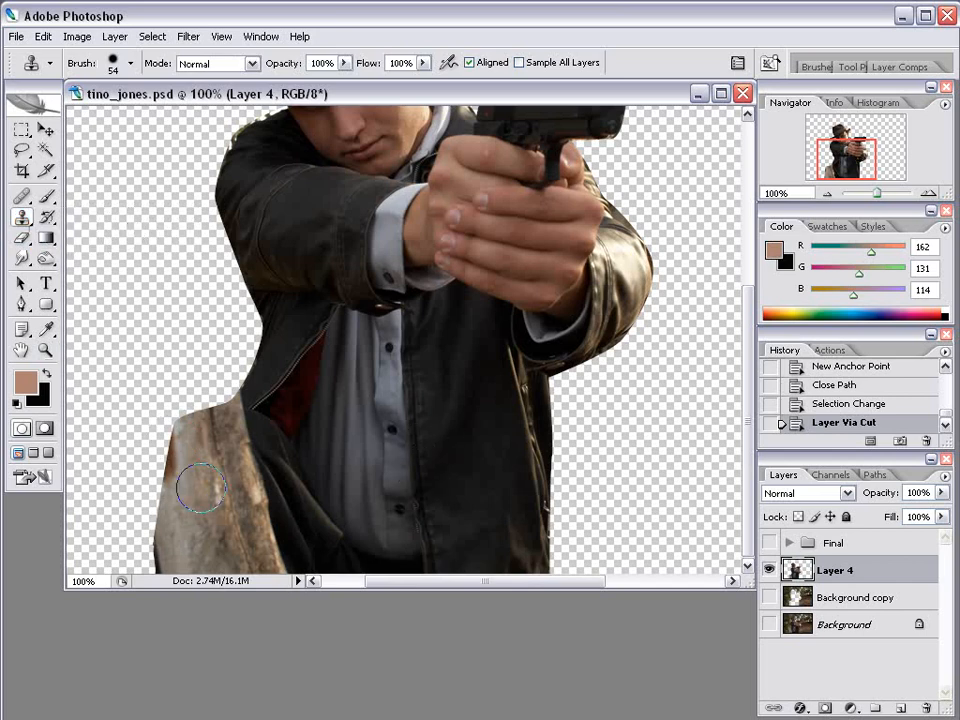
pyautogui.rightClick(458, 433)
pyautogui.click(506, 476)
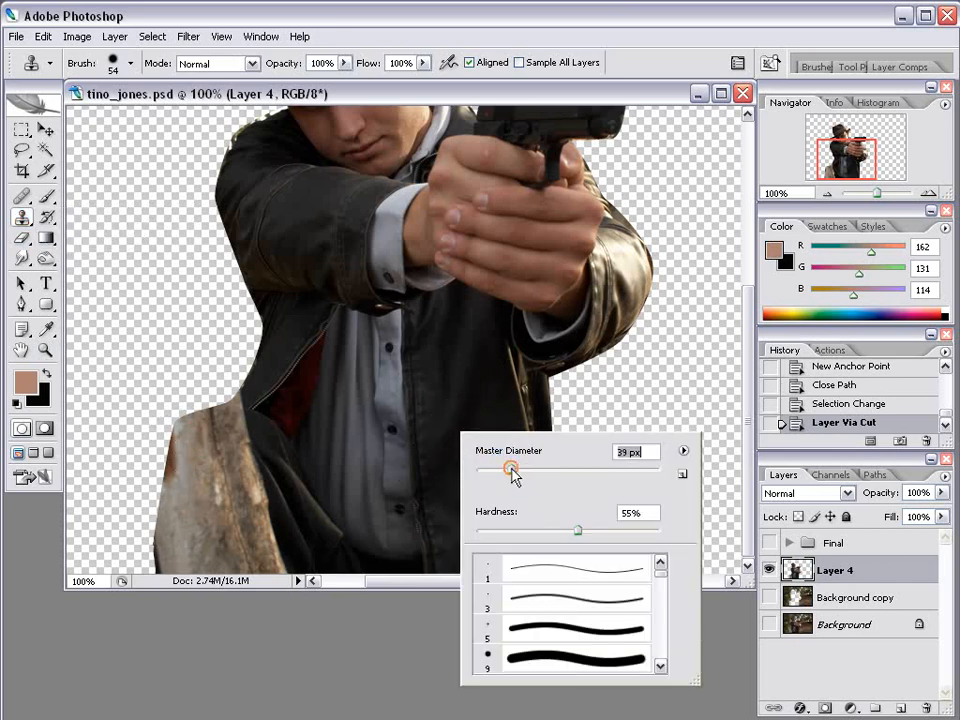
pyautogui.press('Return')
# Clone dark jacket texture over the stump piece and the light rag on the left edge.
pyautogui.click(196, 437)
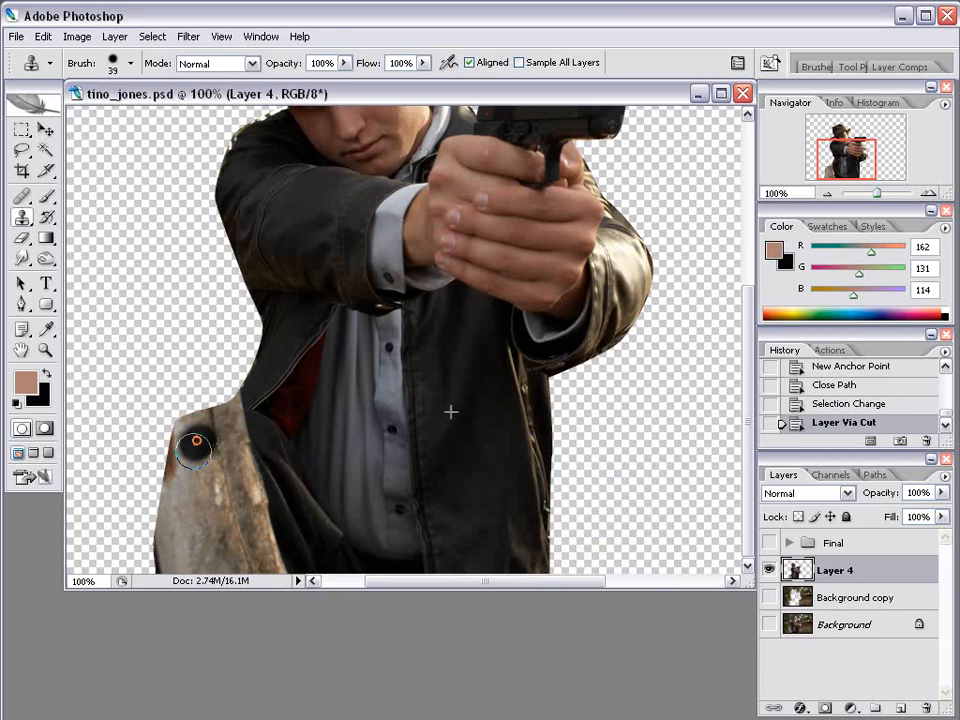
pyautogui.click(232, 427)
pyautogui.click(228, 465)
pyautogui.moveTo(238, 455)
pyautogui.mouseDown()
pyautogui.moveTo(236, 480)
pyautogui.moveTo(242, 465)
pyautogui.moveTo(262, 528)
pyautogui.moveTo(223, 536)
pyautogui.moveTo(204, 521)
pyautogui.moveTo(192, 549)
pyautogui.moveTo(208, 561)
pyautogui.moveTo(246, 560)
pyautogui.mouseUp()
pyautogui.moveTo(221, 463)
pyautogui.mouseDown()
pyautogui.moveTo(193, 461)
pyautogui.moveTo(176, 540)
pyautogui.moveTo(184, 435)
pyautogui.moveTo(225, 412)
pyautogui.mouseUp()
# With a 23 px brush, resample the jacket and paint down the figure's left edge.
pyautogui.rightClick(452, 393)
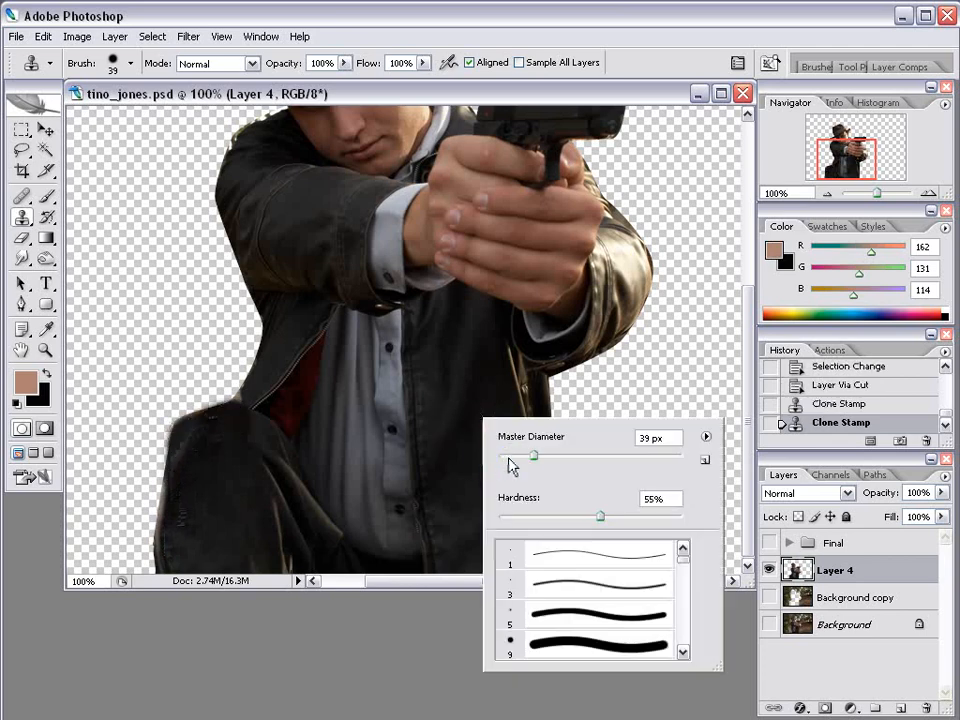
pyautogui.moveTo(533, 457); pyautogui.dragTo(520, 457)
pyautogui.keyDown('alt'); pyautogui.click(462, 437); pyautogui.keyUp('alt')
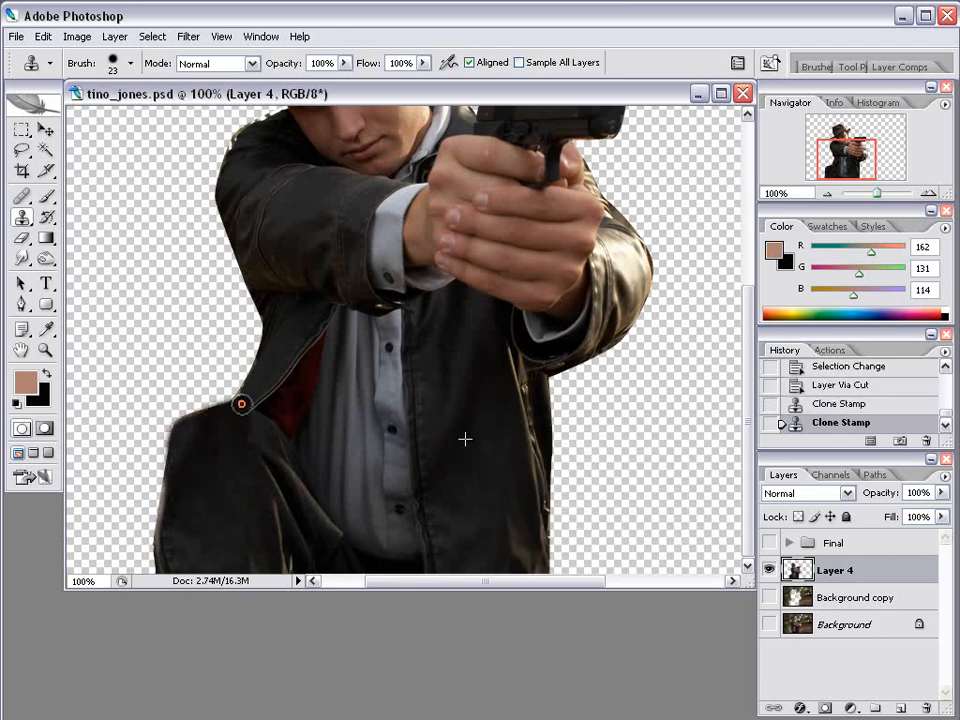
pyautogui.click(243, 404)
pyautogui.keyDown('alt'); pyautogui.click(192, 462); pyautogui.keyUp('alt')
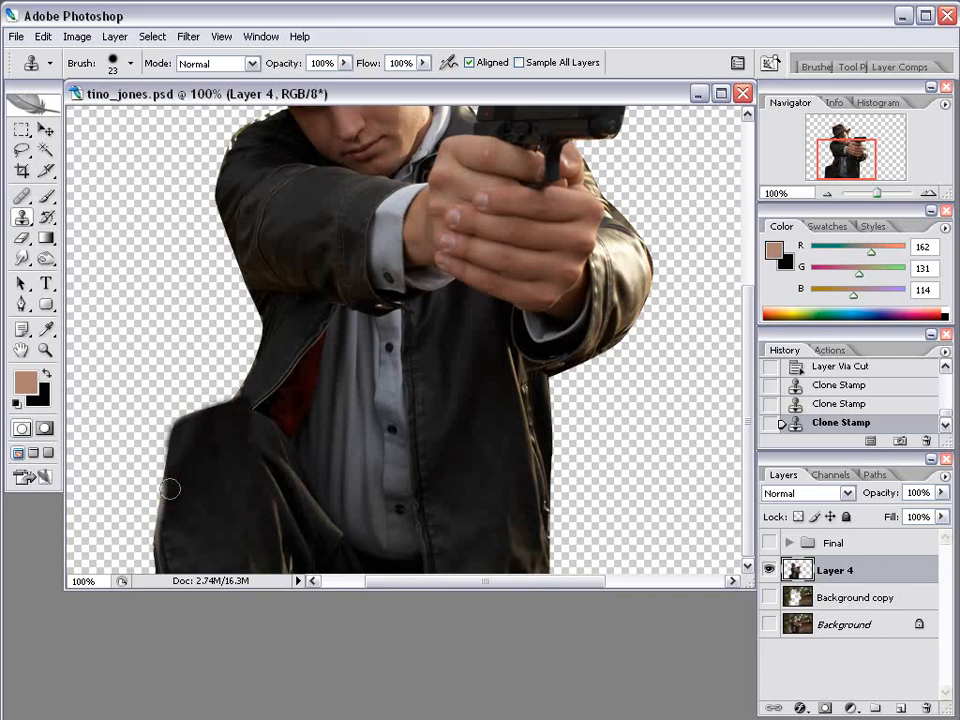
pyautogui.moveTo(167, 490)
pyautogui.mouseDown()
pyautogui.moveTo(168, 571)
pyautogui.moveTo(165, 523)
pyautogui.mouseUp()
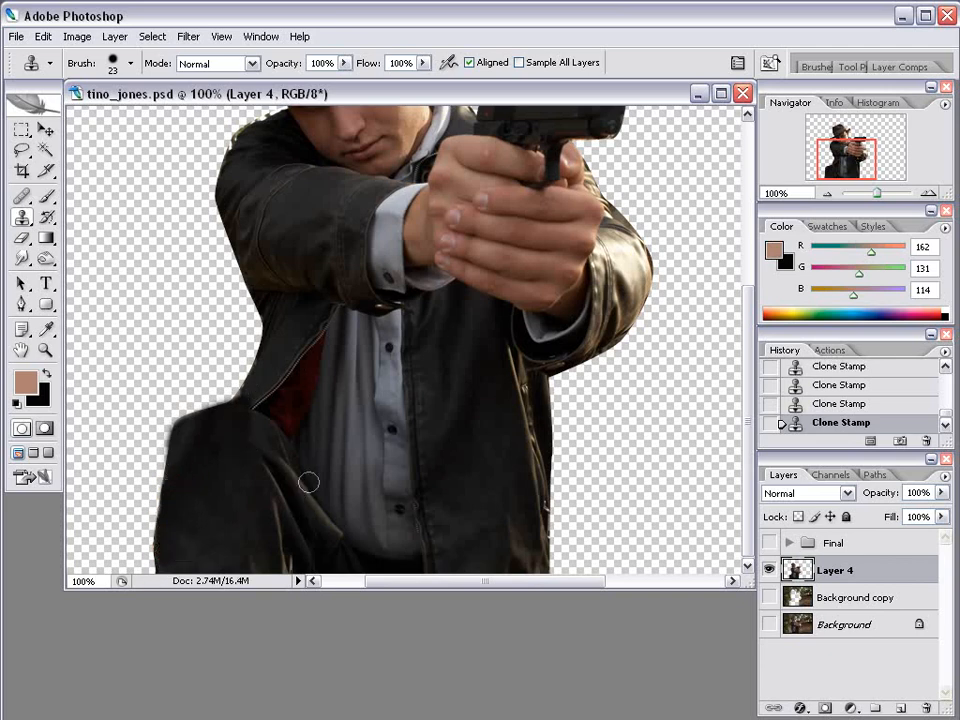
pyautogui.scroll(-6, 431, 373)
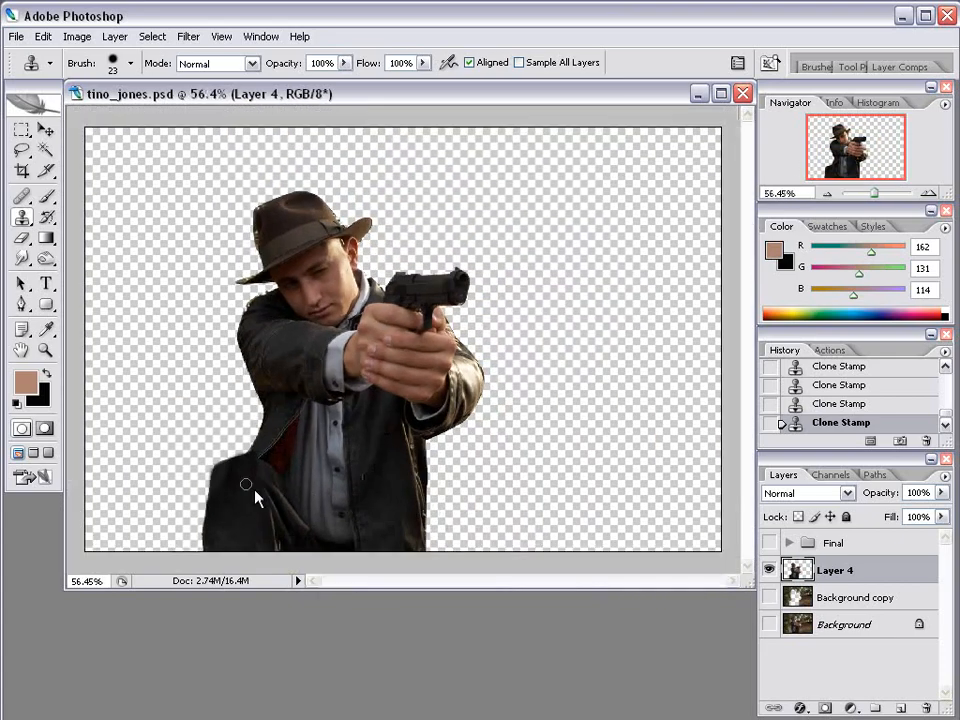
pyautogui.click(45, 131)
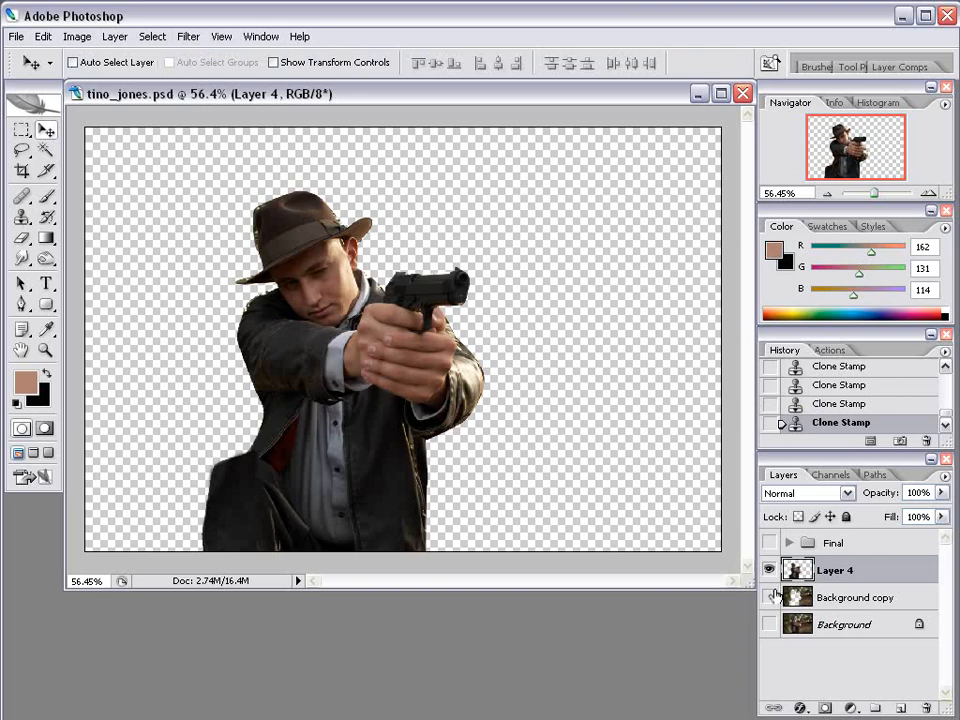
# Set layer visibility so only the original Background photo is shown.
pyautogui.click(768, 596)
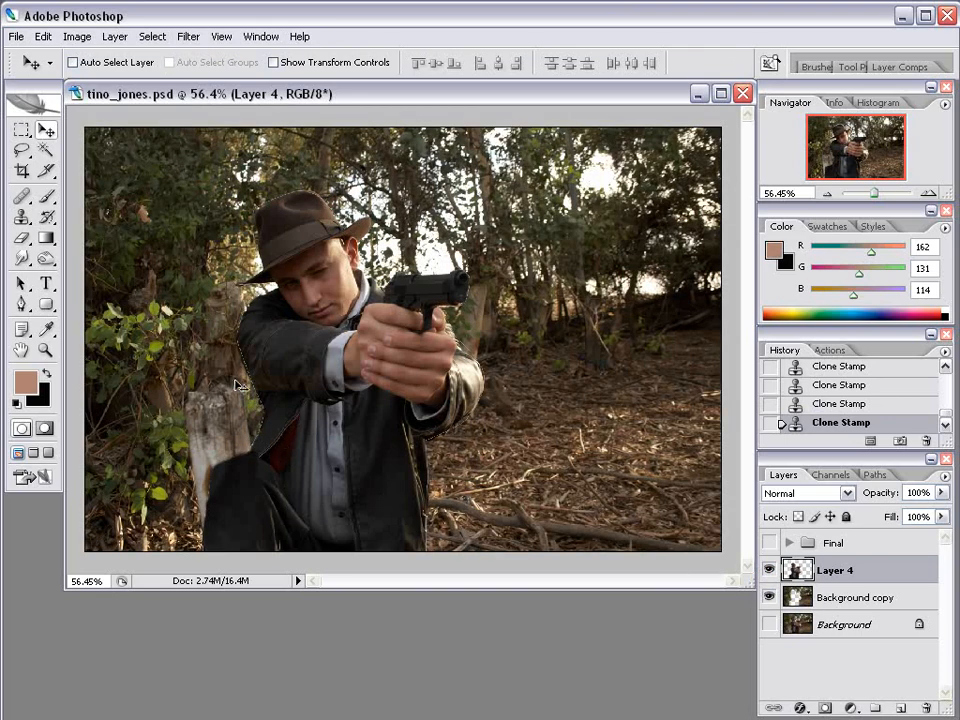
pyautogui.moveTo(770, 573); pyautogui.dragTo(769, 599)
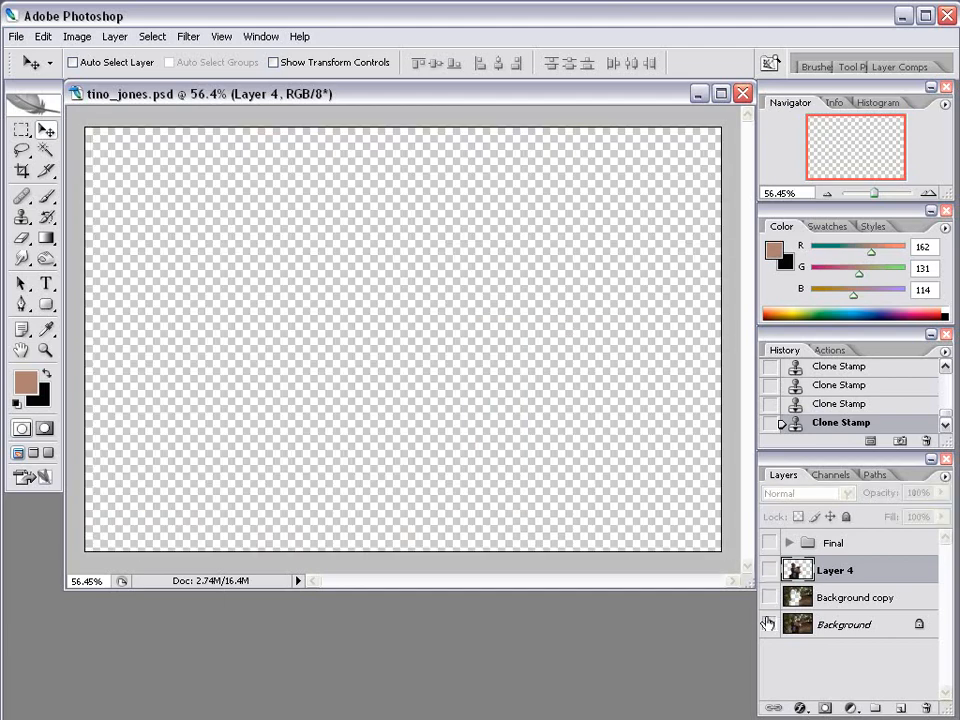
pyautogui.click(769, 624)
# Duplicate the Background layer as Background copy 2.
pyautogui.click(861, 624)
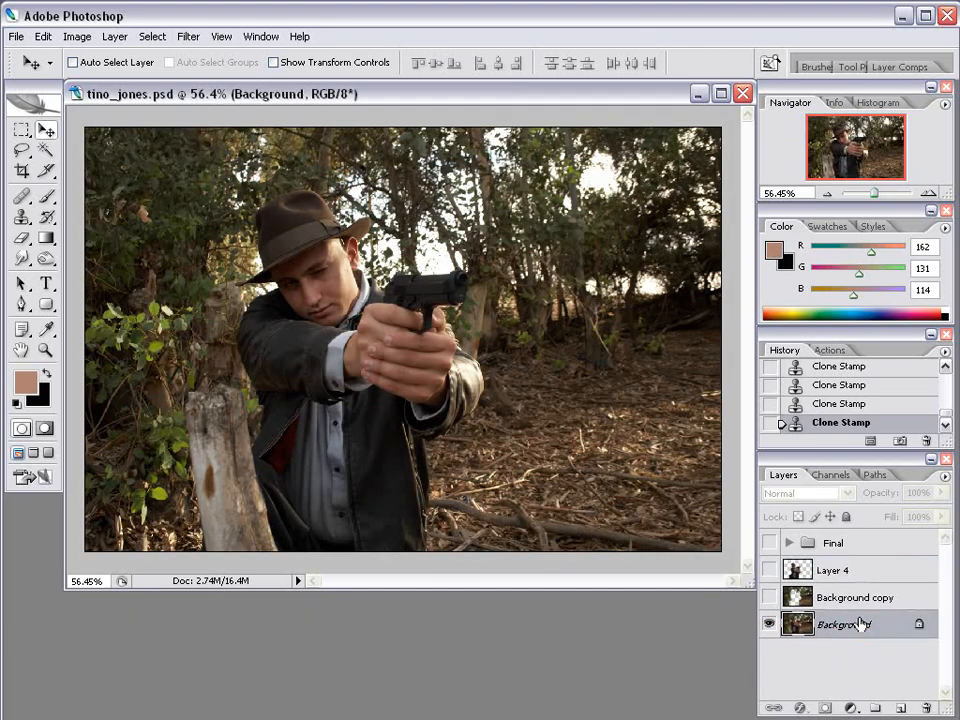
pyautogui.click(114, 36)
pyautogui.click(199, 76)
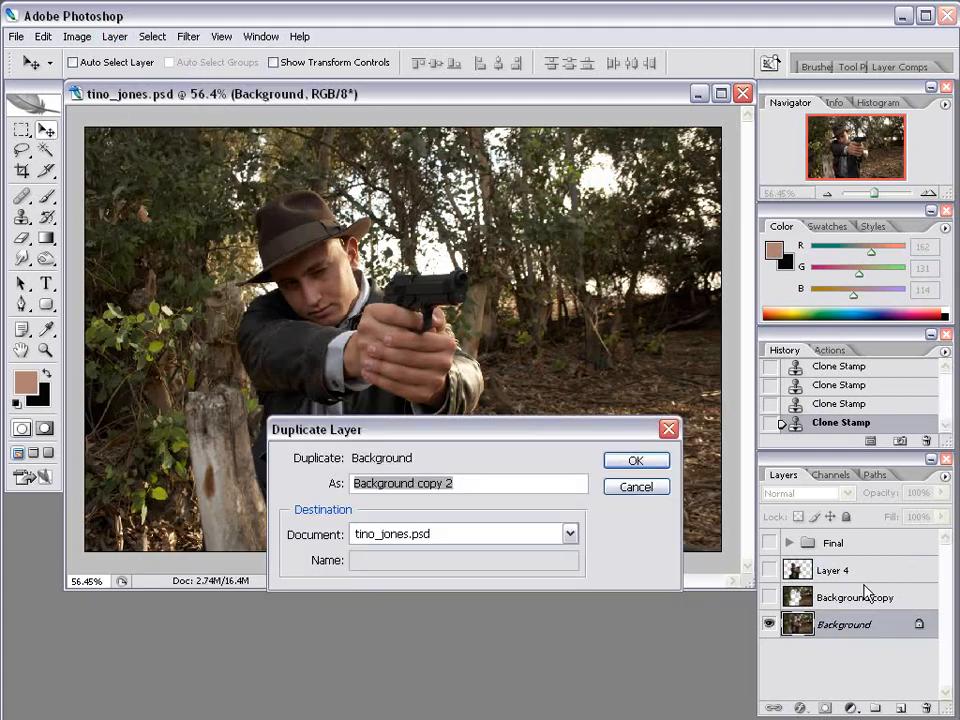
pyautogui.click(645, 462)
# Move Background copy 2 above Layer 4, zoom to the stump, and pick the Polygonal Lasso tool.
pyautogui.moveTo(818, 587); pyautogui.dragTo(826, 567)
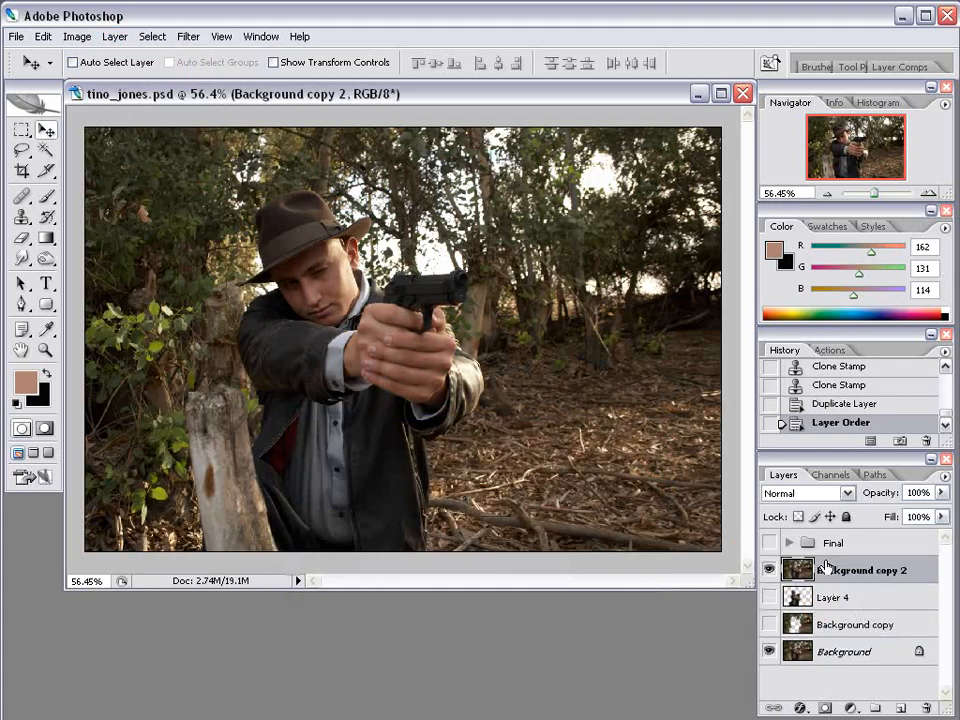
pyautogui.scroll(5, 280, 448)
pyautogui.moveTo(212, 428); pyautogui.dragTo(326, 343)
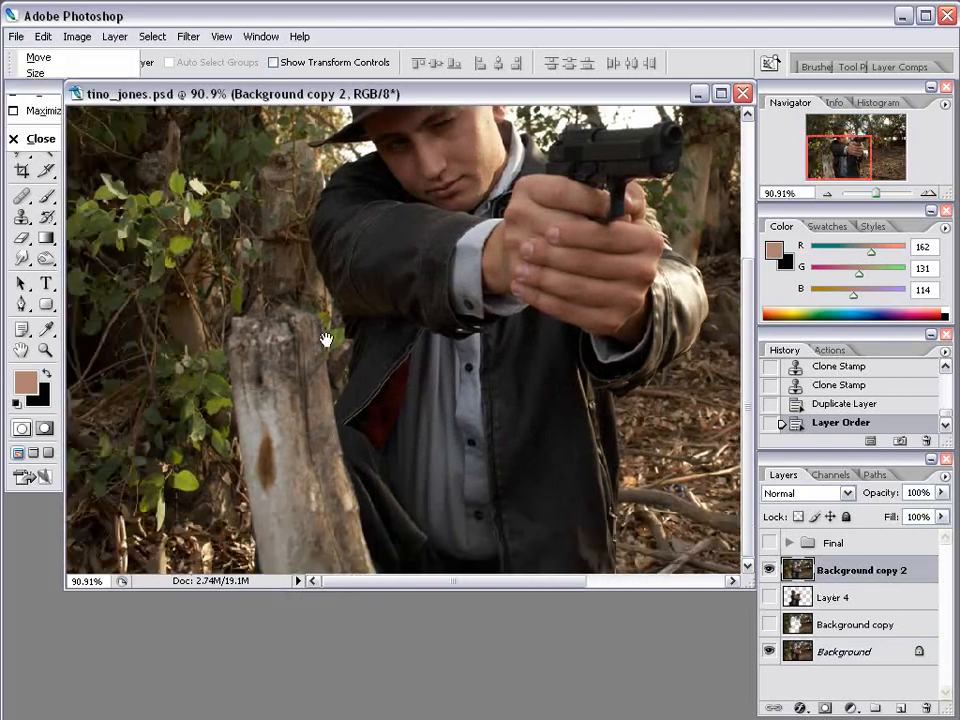
pyautogui.click(24, 305)
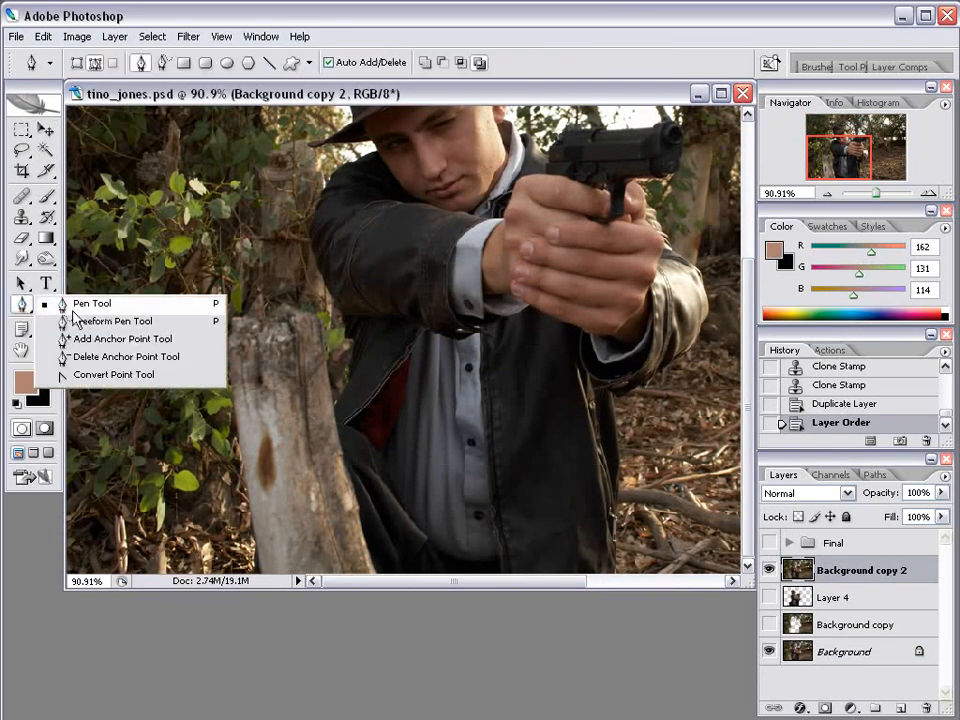
pyautogui.click(18, 306)
pyautogui.click(22, 150)
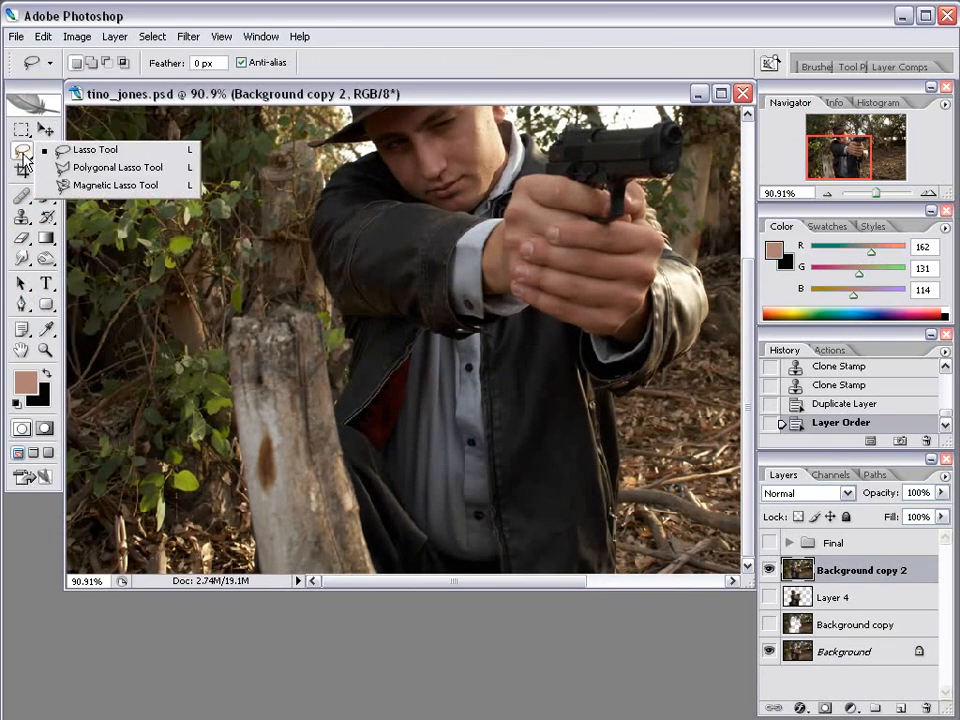
pyautogui.click(110, 165)
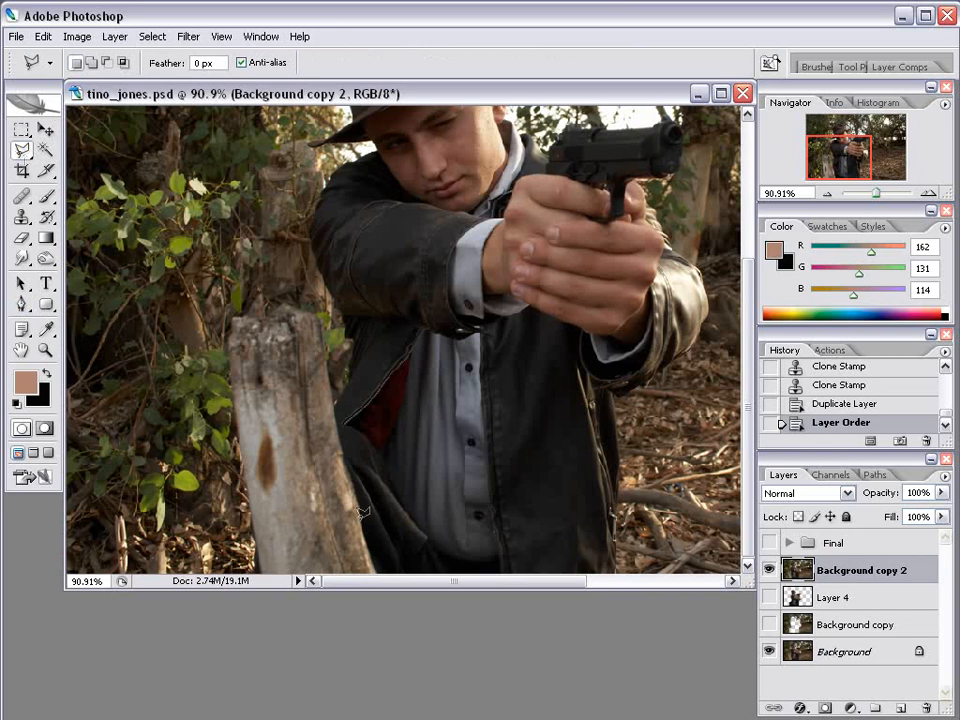
# Trace a closed polygonal lasso selection around the broken wooden post.
pyautogui.click(378, 566)
pyautogui.click(340, 434)
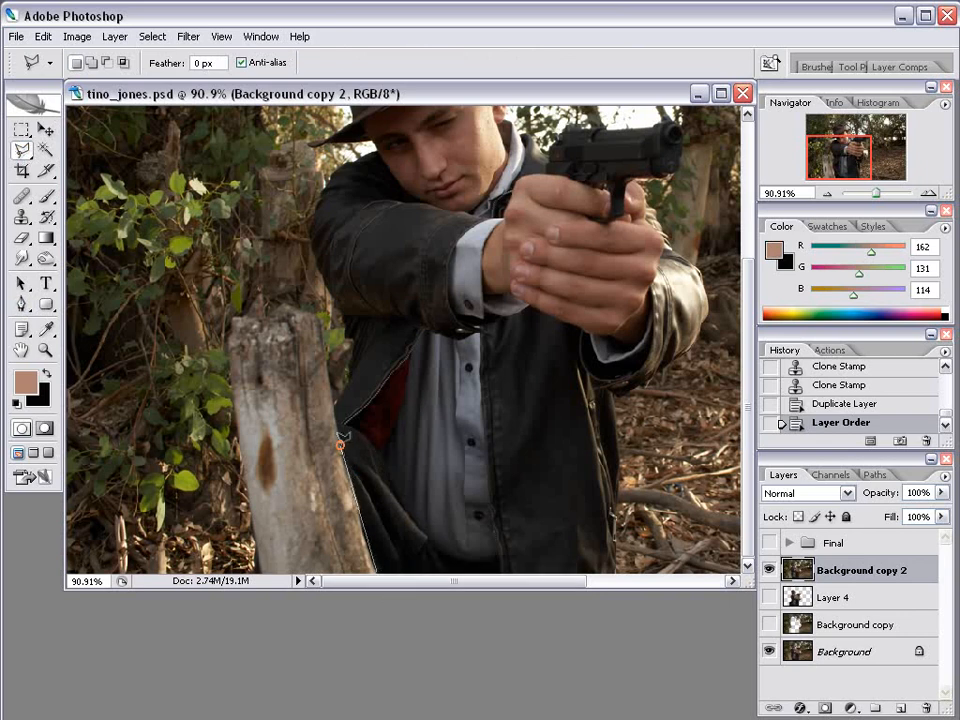
pyautogui.click(320, 311)
pyautogui.click(282, 303)
pyautogui.click(263, 318)
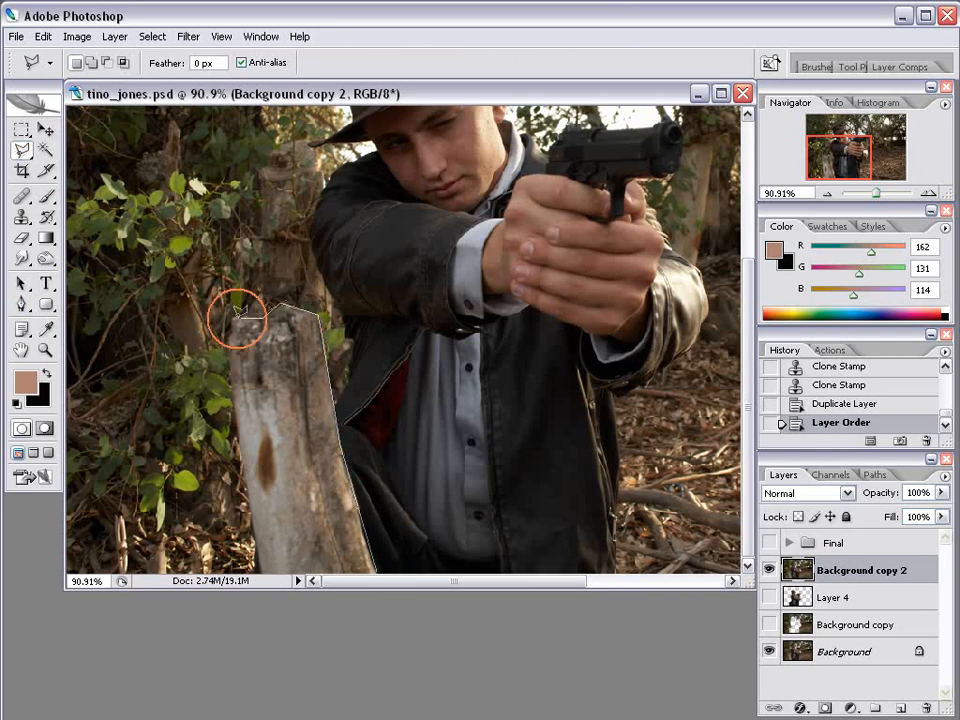
pyautogui.click(238, 318)
pyautogui.click(229, 336)
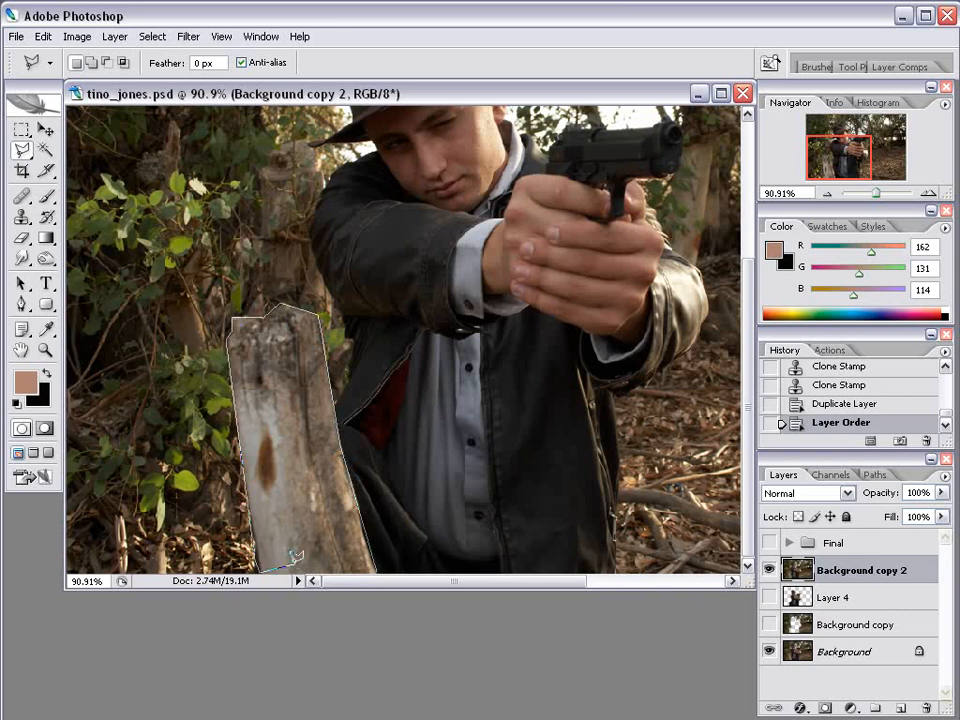
pyautogui.click(260, 571)
pyautogui.click(378, 570)
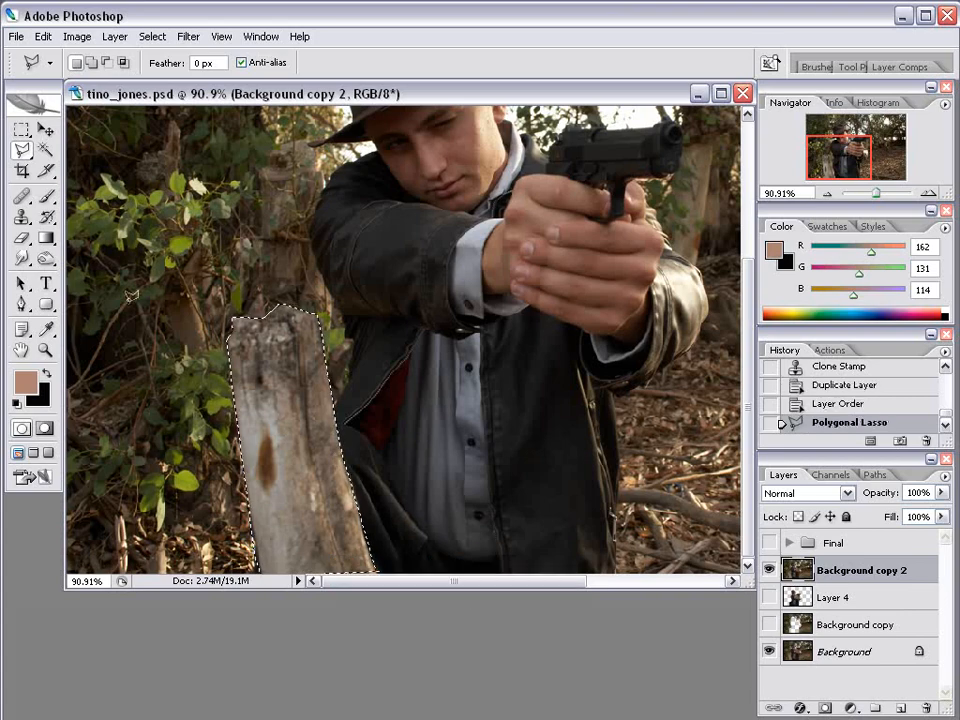
pyautogui.keyDown('alt'); pyautogui.scroll(-5, 373, 443); pyautogui.keyUp('alt')
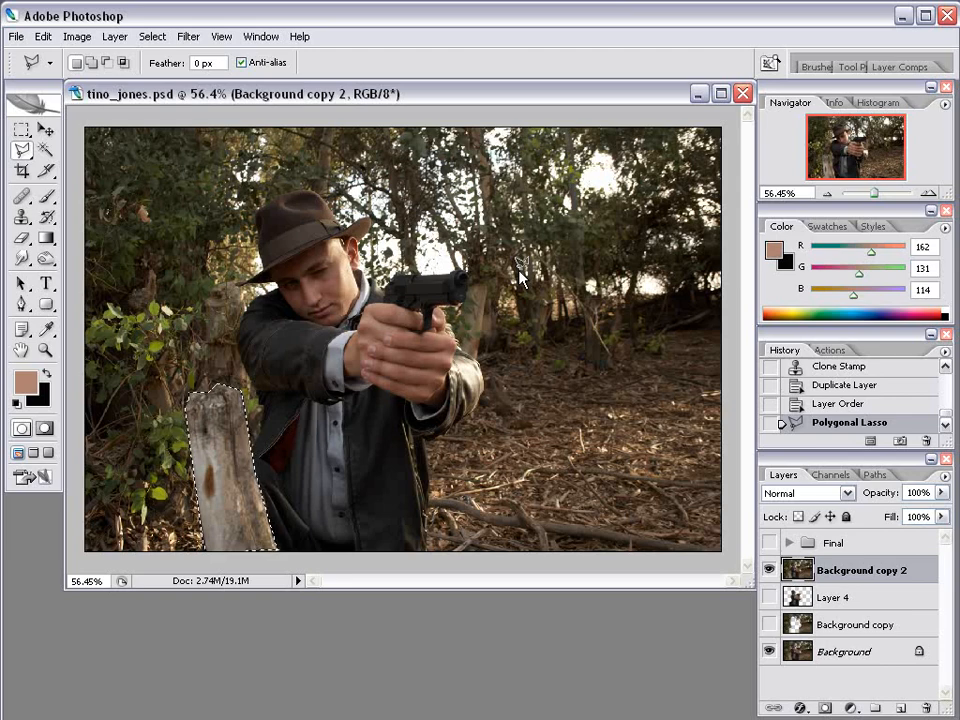
# Cut the post onto its own Layer 5 with Layer via Cut and delete Background copy 2.
pyautogui.rightClick(232, 431)
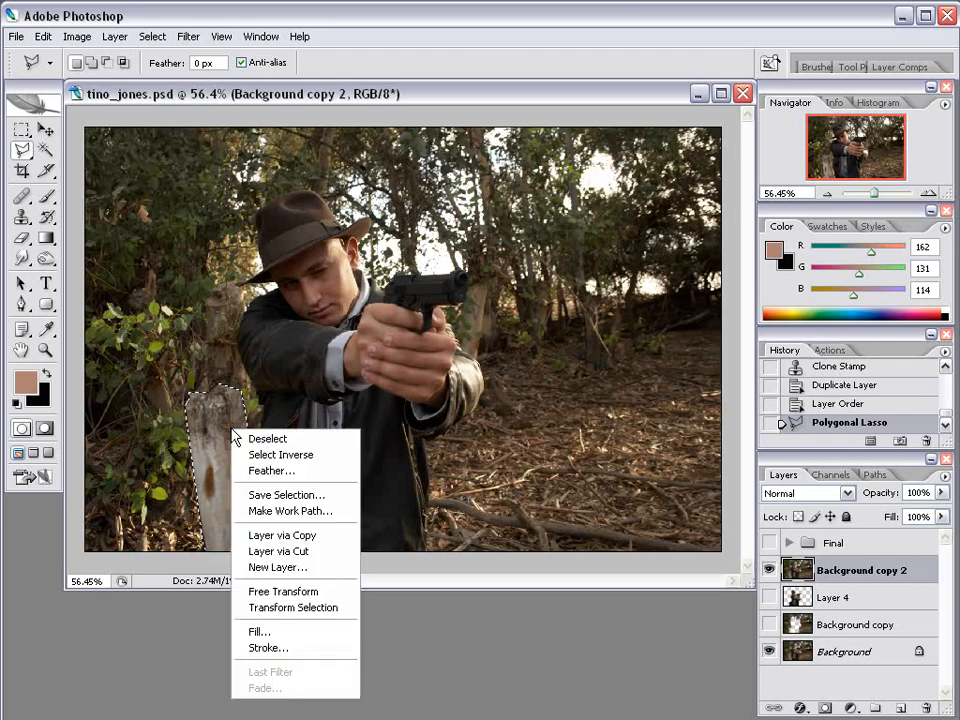
pyautogui.click(296, 551)
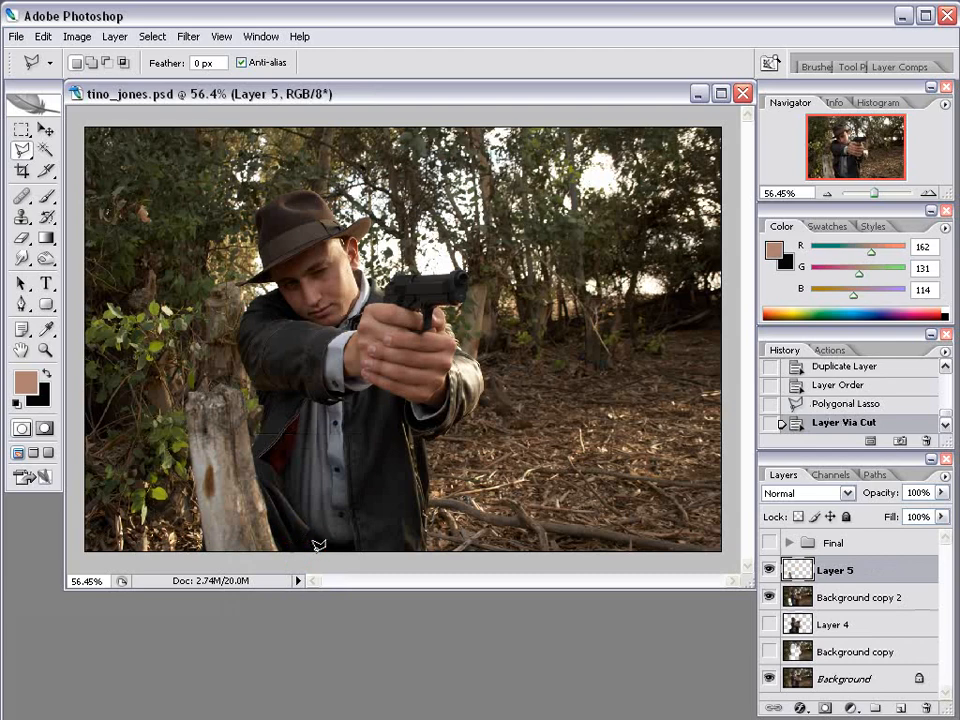
pyautogui.click(769, 572)
pyautogui.click(770, 597)
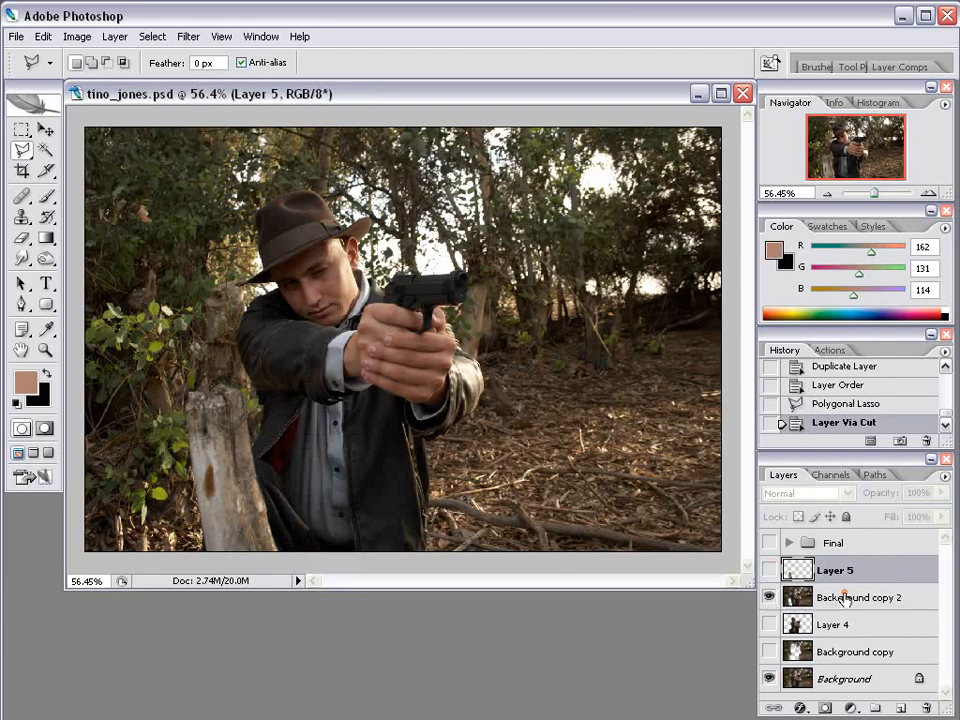
pyautogui.moveTo(844, 597); pyautogui.dragTo(926, 707)
# Check the post layer alone, then show Layer 4 and Background and select Background.
pyautogui.click(768, 572)
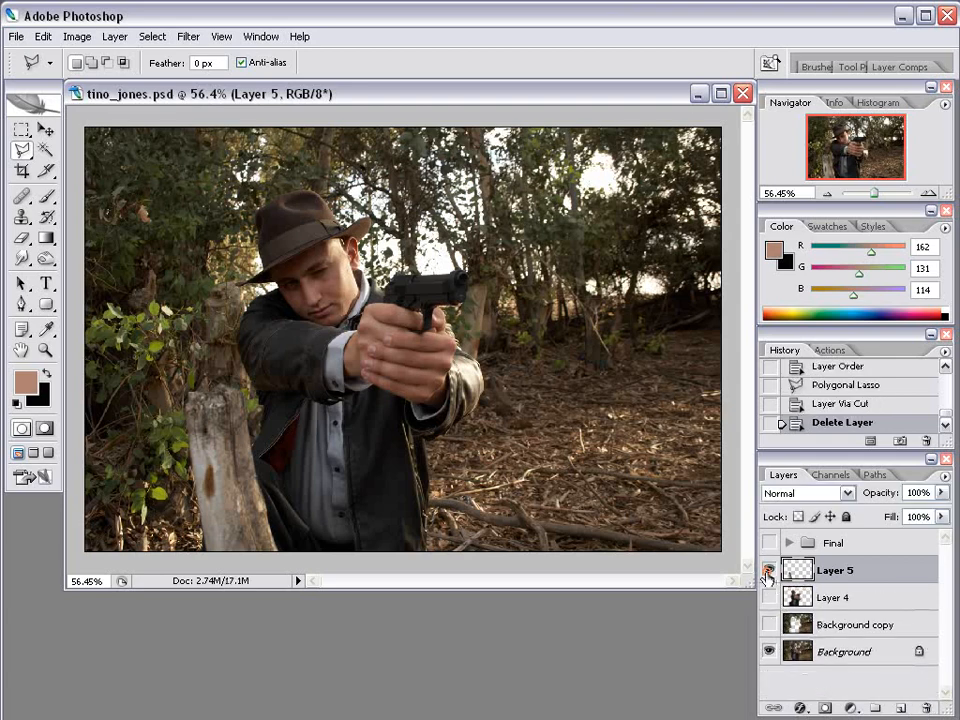
pyautogui.moveTo(771, 622); pyautogui.dragTo(769, 655)
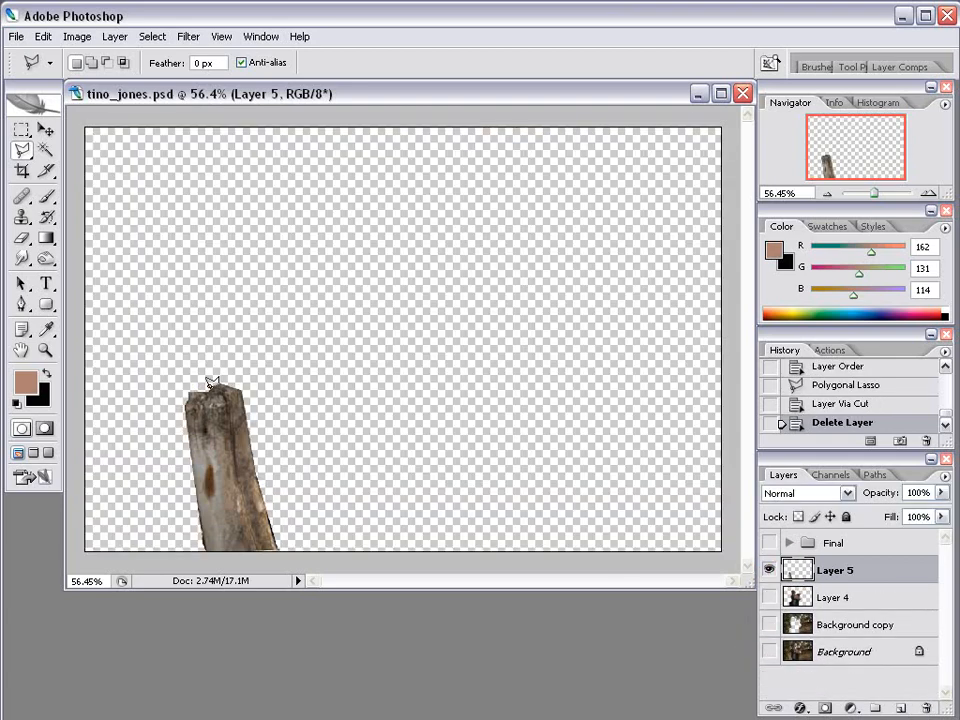
pyautogui.click(768, 598)
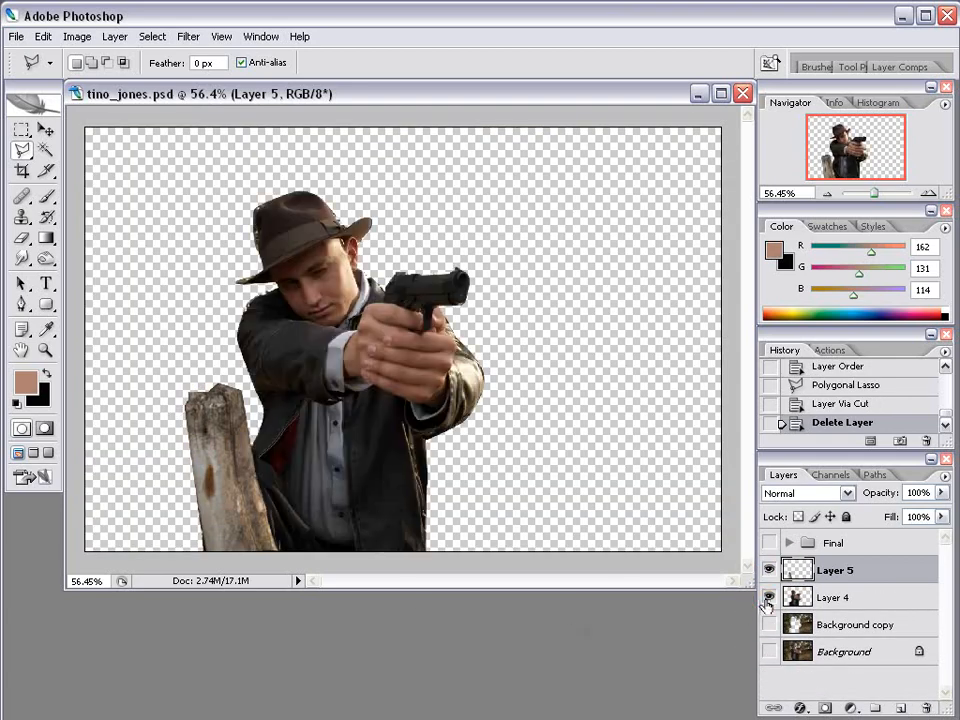
pyautogui.click(769, 652)
pyautogui.click(845, 652)
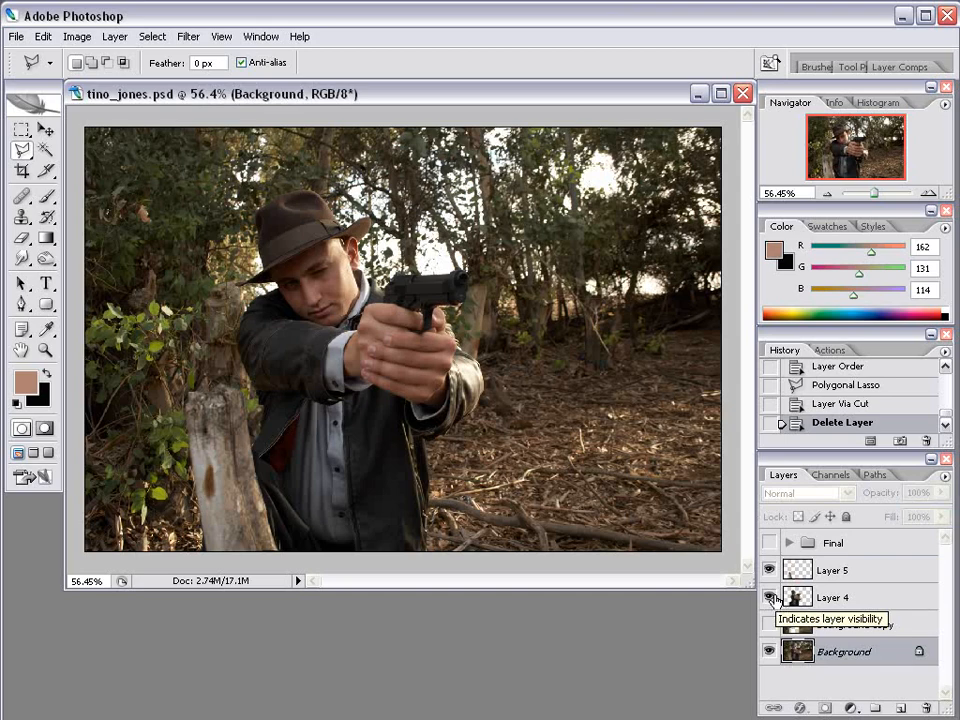
# Hide Layer 4 and clone ground over the lower gun hand with a 65 px Clone Stamp.
pyautogui.click(770, 597)
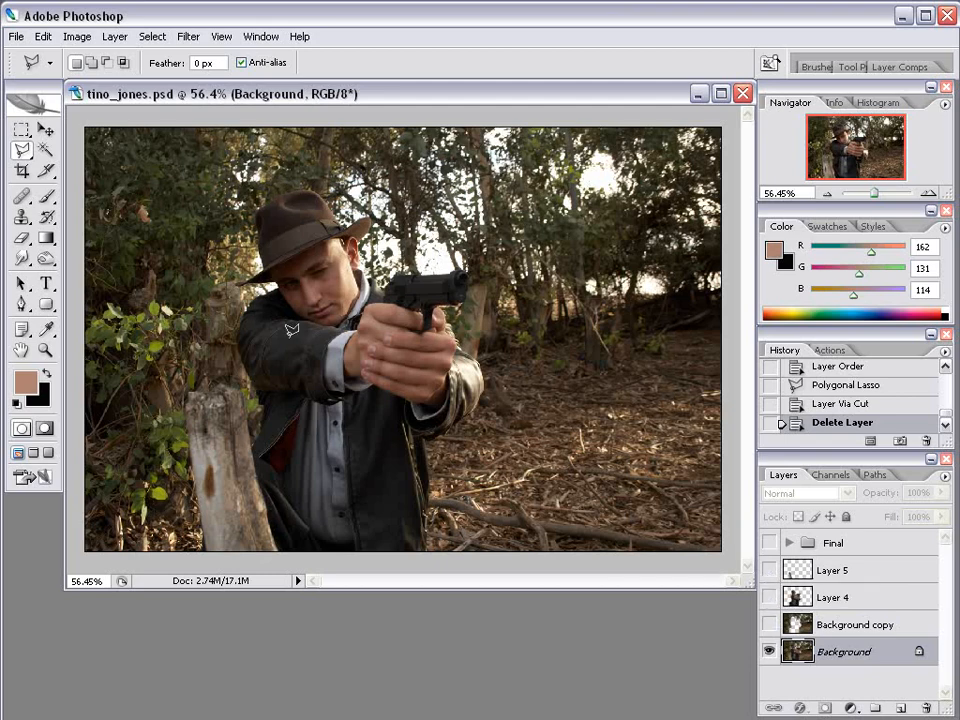
pyautogui.moveTo(21, 216); pyautogui.dragTo(64, 219)
pyautogui.rightClick(679, 334)
pyautogui.moveTo(686, 351); pyautogui.dragTo(724, 352)
pyautogui.click(645, 95)
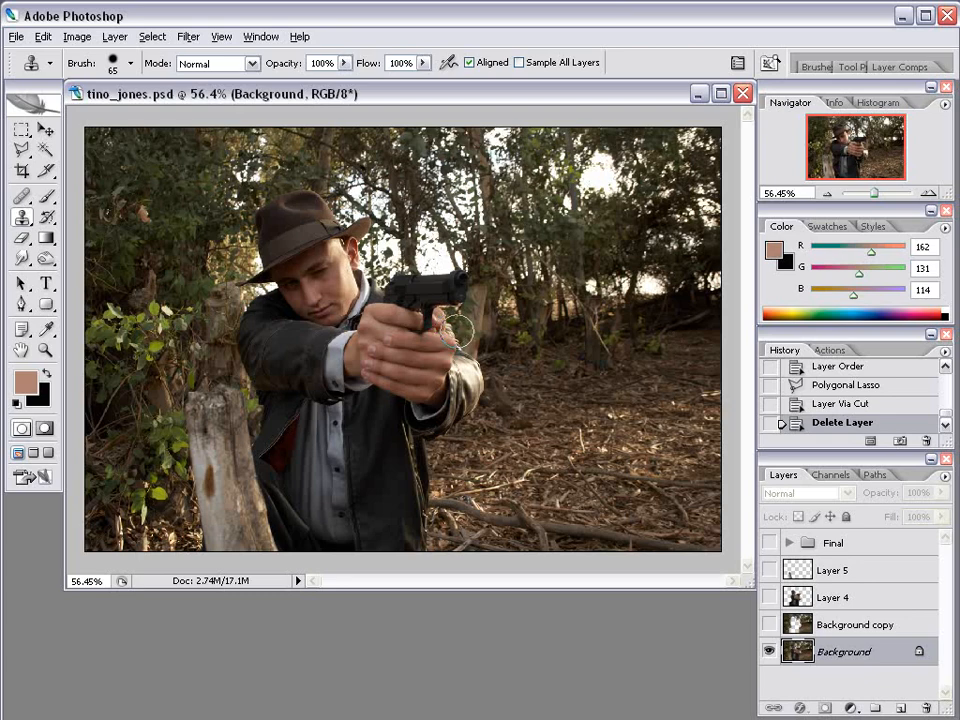
pyautogui.moveTo(458, 333)
pyautogui.mouseDown()
pyautogui.moveTo(476, 372)
pyautogui.moveTo(421, 390)
pyautogui.moveTo(400, 413)
pyautogui.moveTo(395, 457)
pyautogui.mouseUp()
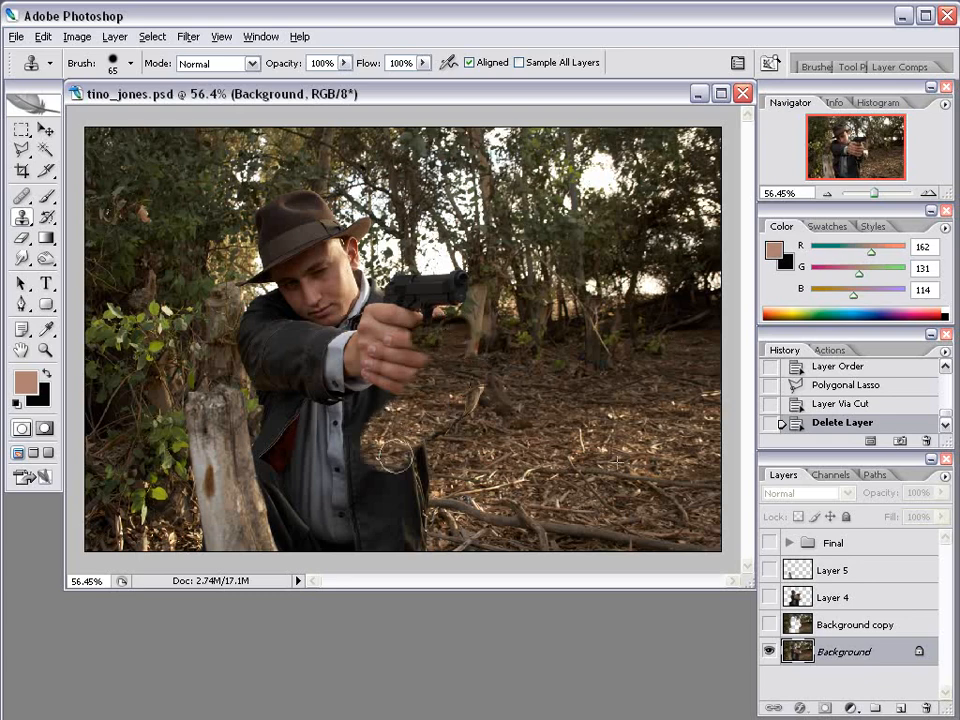
# Set the brush to 0% hardness and 116 px, then clone ground over the jacket edge.
pyautogui.rightClick(490, 383)
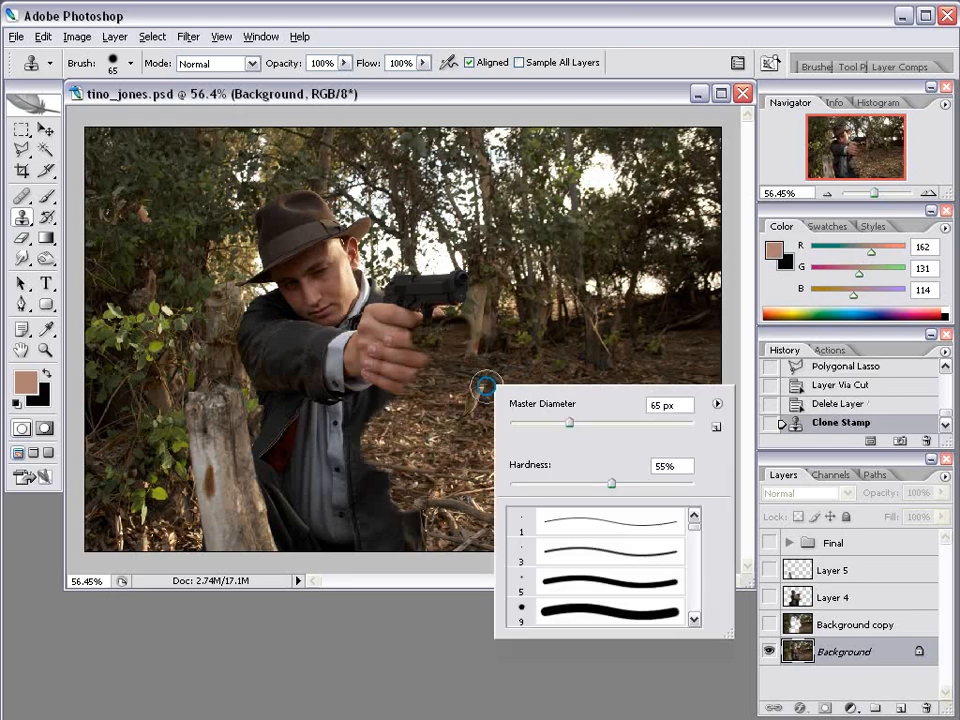
pyautogui.rightClick(434, 380)
pyautogui.moveTo(558, 480); pyautogui.dragTo(445, 494)
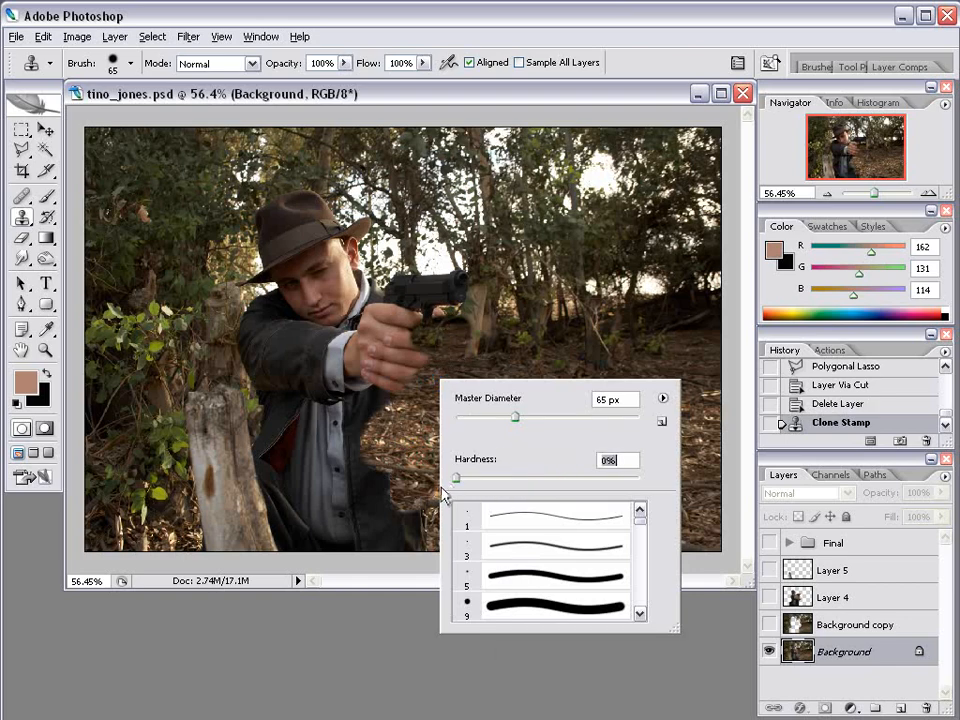
pyautogui.rightClick(400, 442)
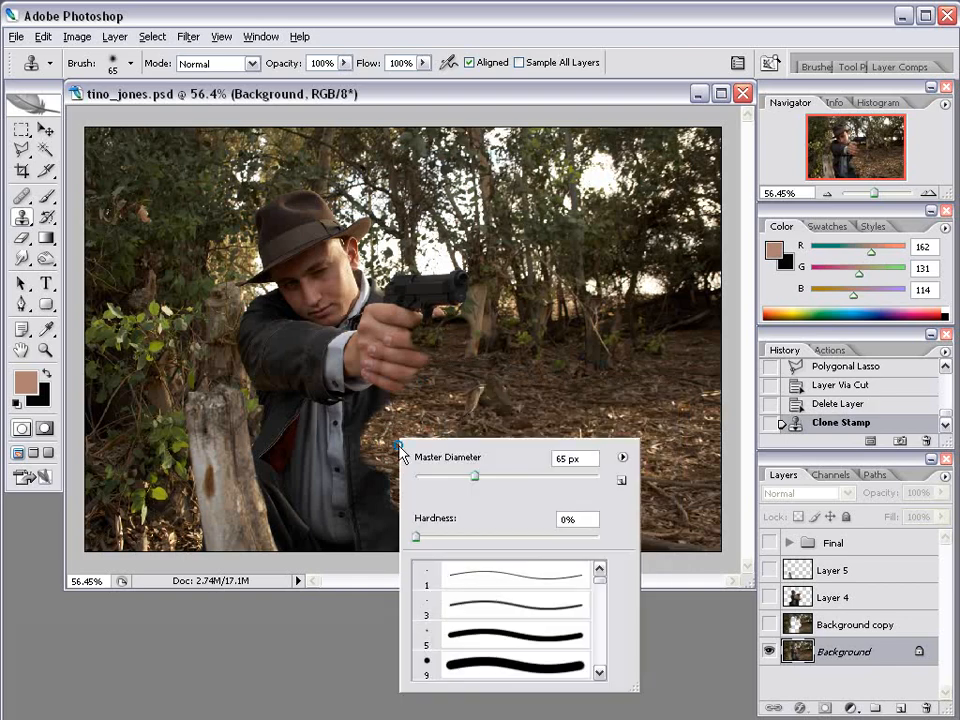
pyautogui.moveTo(477, 482); pyautogui.dragTo(515, 483)
pyautogui.moveTo(380, 416)
pyautogui.mouseDown()
pyautogui.moveTo(369, 467)
pyautogui.moveTo(402, 528)
pyautogui.moveTo(386, 552)
pyautogui.moveTo(334, 537)
pyautogui.moveTo(338, 438)
pyautogui.moveTo(348, 400)
pyautogui.moveTo(418, 335)
pyautogui.mouseUp()
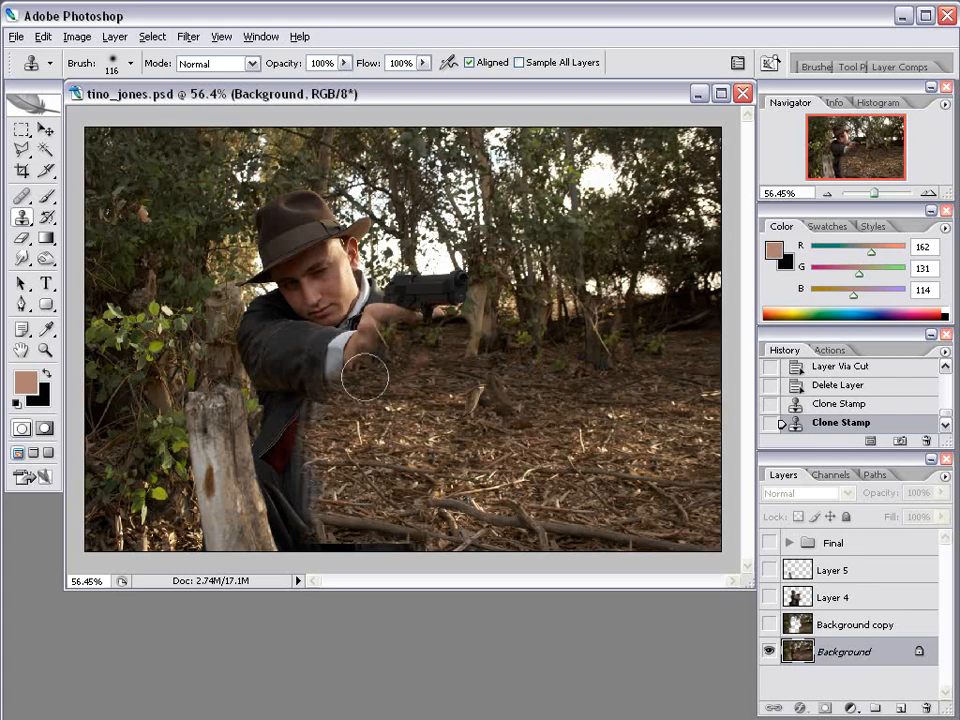
# Clone trees over the gun and arm, set hardness to 56%, and cover the lower torso.
pyautogui.keyDown('alt'); pyautogui.click(499, 237); pyautogui.keyUp('alt')
pyautogui.moveTo(457, 284)
pyautogui.mouseDown()
pyautogui.moveTo(405, 297)
pyautogui.moveTo(469, 311)
pyautogui.moveTo(493, 333)
pyautogui.mouseUp()
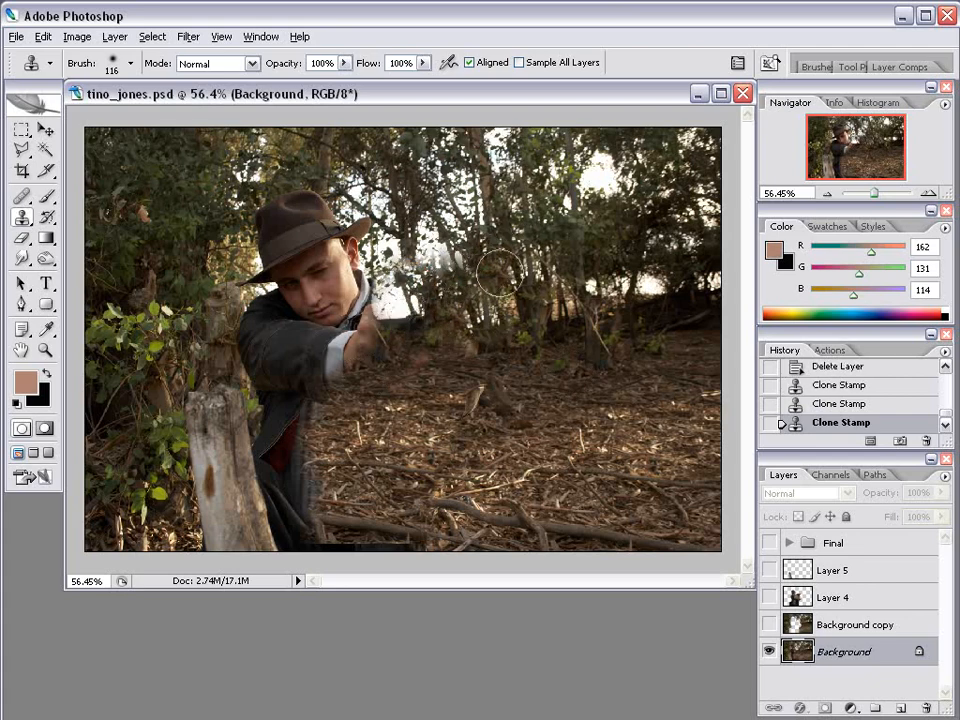
pyautogui.keyDown('alt'); pyautogui.click(453, 218); pyautogui.keyUp('alt')
pyautogui.moveTo(438, 253)
pyautogui.mouseDown()
pyautogui.moveTo(428, 265)
pyautogui.moveTo(453, 285)
pyautogui.mouseUp()
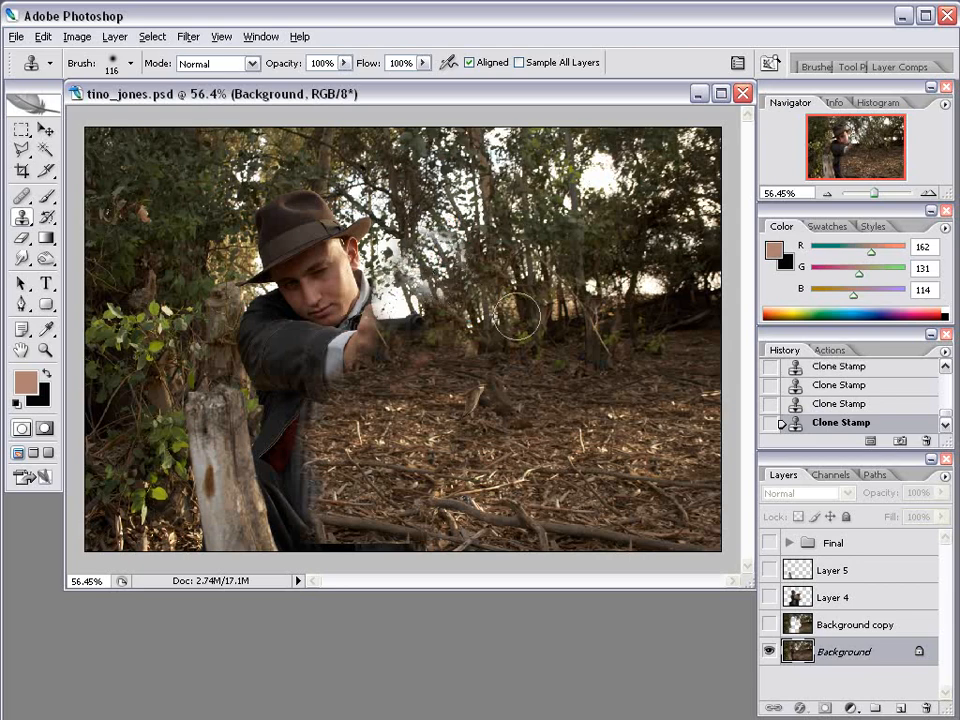
pyautogui.rightClick(509, 254)
pyautogui.click(632, 352)
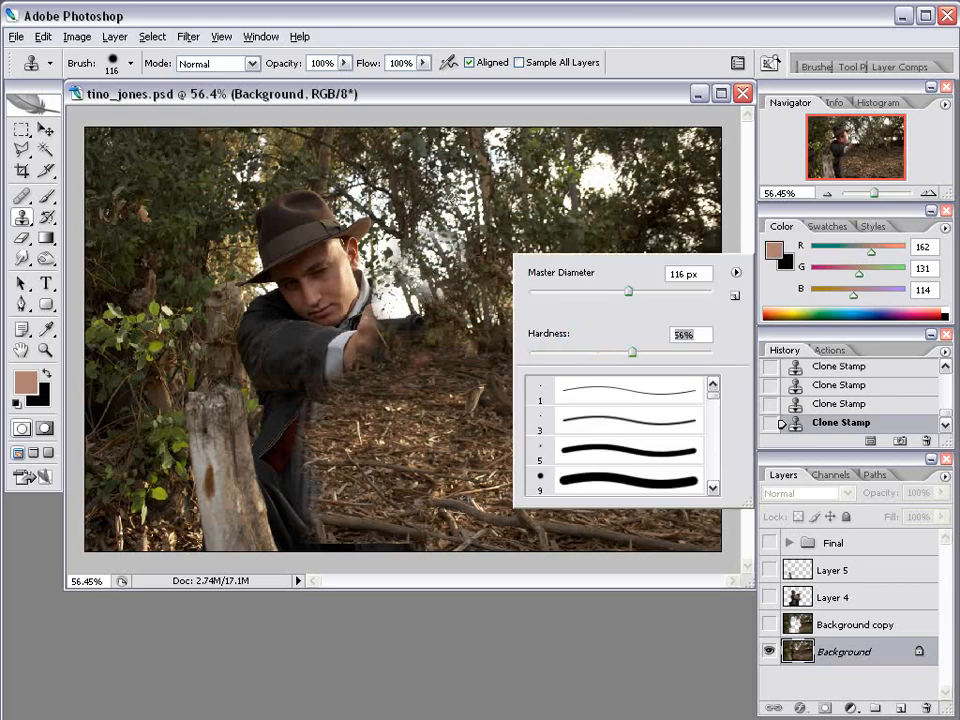
pyautogui.press('Return')
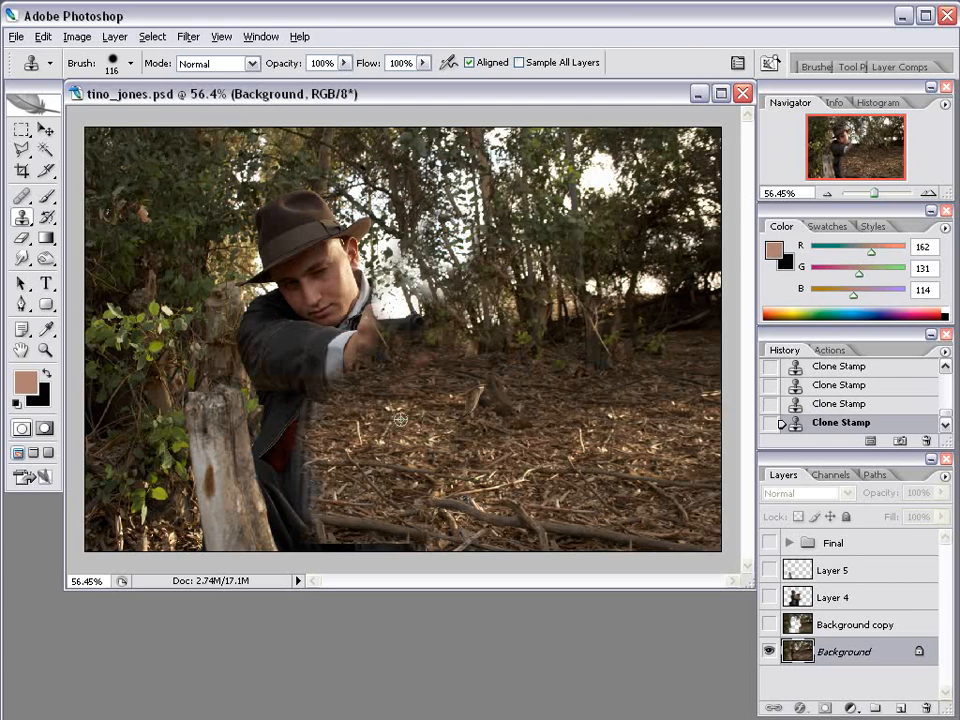
pyautogui.moveTo(253, 286)
pyautogui.mouseDown()
pyautogui.moveTo(246, 399)
pyautogui.moveTo(315, 535)
pyautogui.mouseUp()
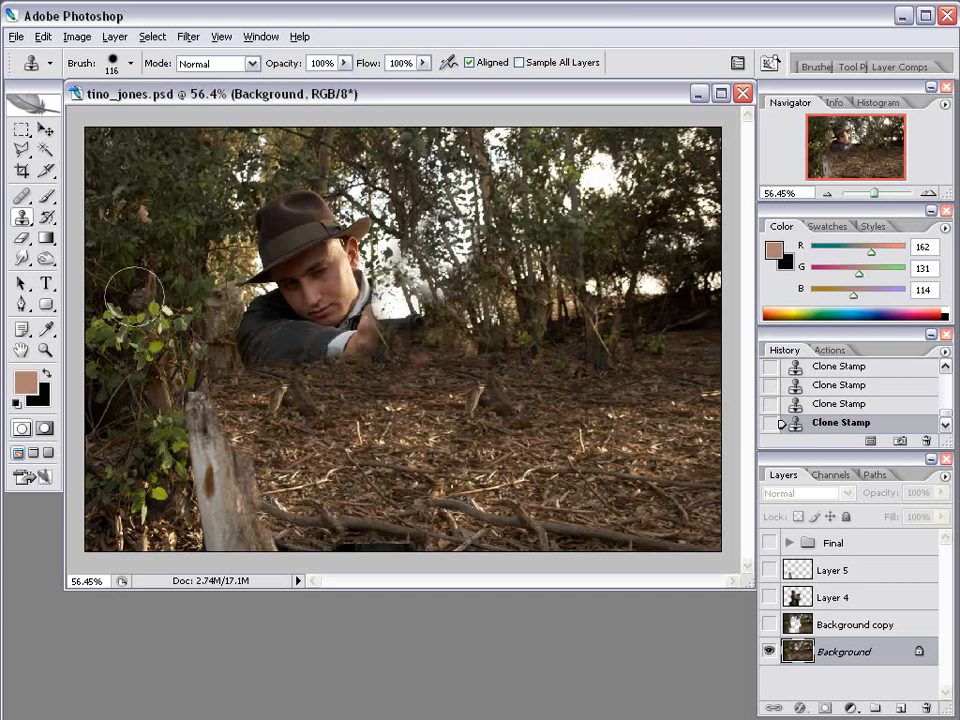
# Clone foliage and leaf litter over the hat, face, coat end and stumps by the bush.
pyautogui.keyDown('alt'); pyautogui.click(130, 153); pyautogui.keyUp('alt')
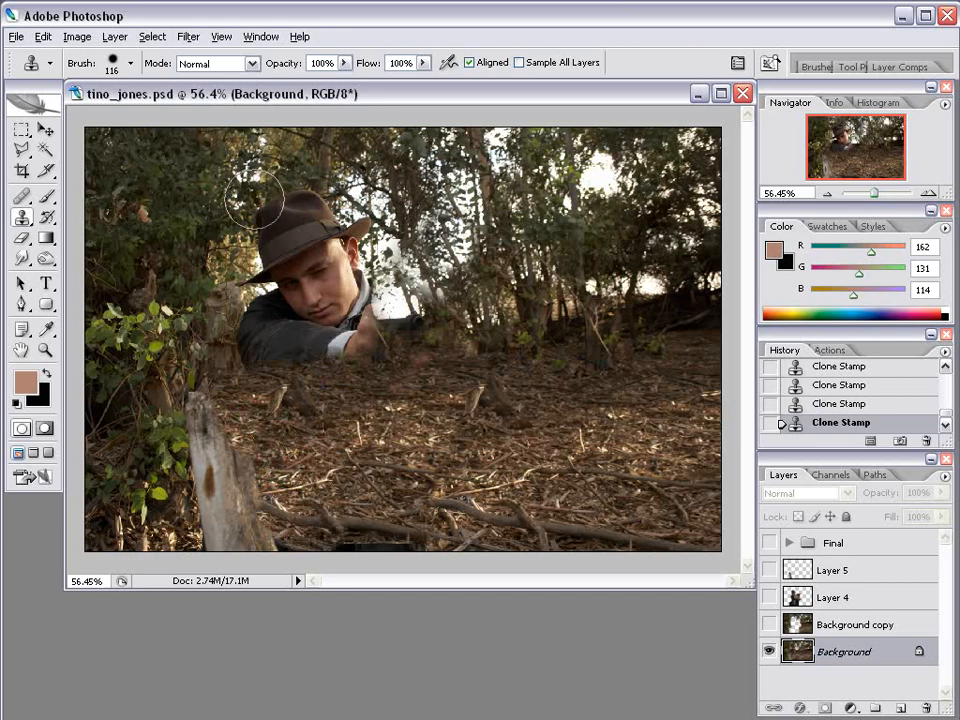
pyautogui.moveTo(265, 197)
pyautogui.mouseDown()
pyautogui.moveTo(239, 288)
pyautogui.moveTo(260, 297)
pyautogui.moveTo(293, 235)
pyautogui.moveTo(288, 200)
pyautogui.mouseUp()
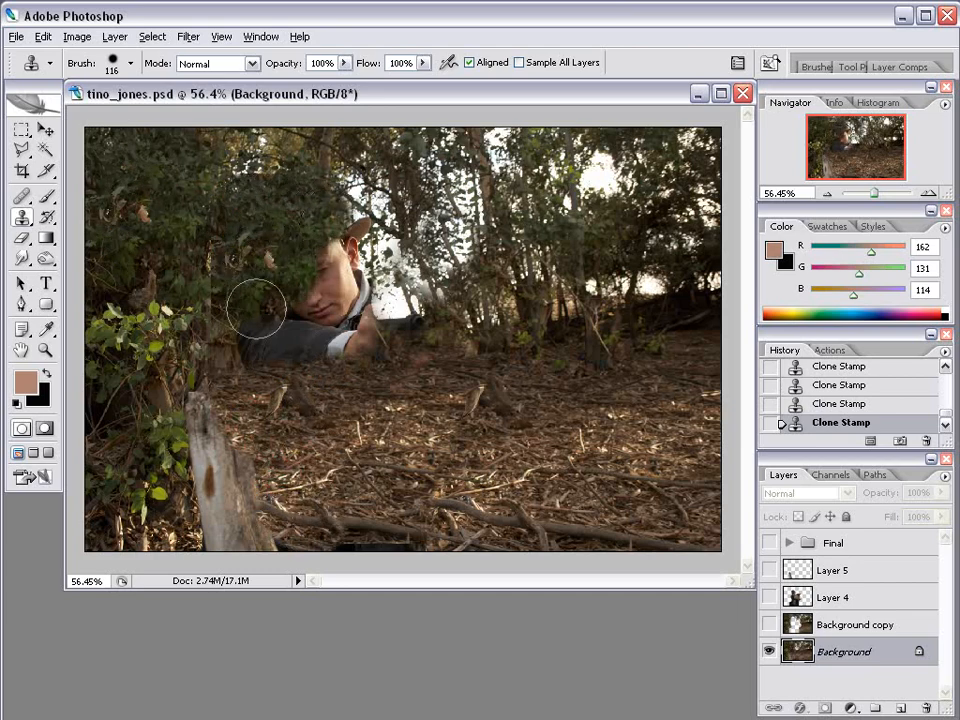
pyautogui.keyDown('alt'); pyautogui.click(140, 340); pyautogui.keyUp('alt')
pyautogui.moveTo(237, 355)
pyautogui.mouseDown()
pyautogui.moveTo(237, 403)
pyautogui.moveTo(232, 447)
pyautogui.moveTo(205, 452)
pyautogui.moveTo(232, 522)
pyautogui.moveTo(267, 528)
pyautogui.mouseUp()
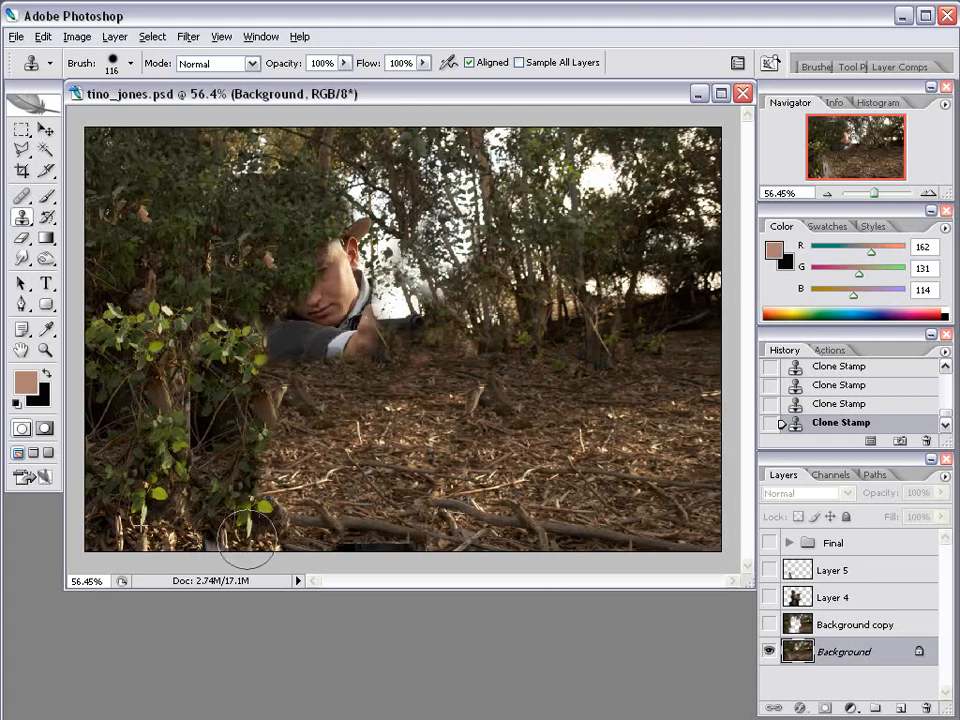
pyautogui.click(204, 537)
pyautogui.keyDown('alt'); pyautogui.click(366, 435); pyautogui.keyUp('alt')
pyautogui.moveTo(286, 404)
pyautogui.mouseDown()
pyautogui.moveTo(276, 456)
pyautogui.moveTo(298, 493)
pyautogui.mouseUp()
pyautogui.keyDown('alt'); pyautogui.click(504, 395); pyautogui.keyUp('alt')
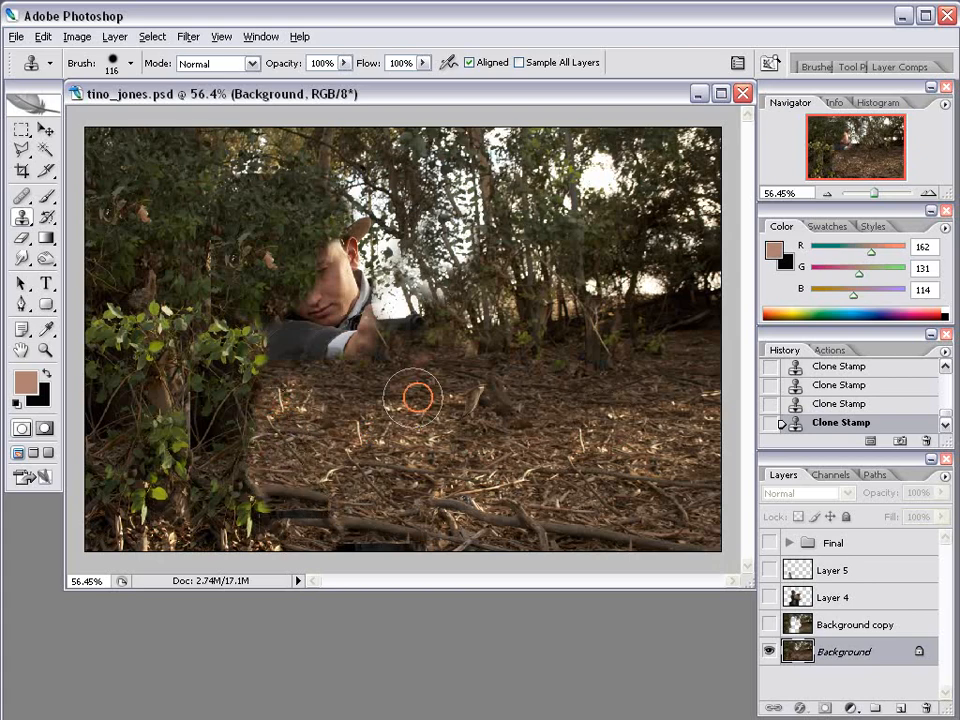
pyautogui.click(307, 386)
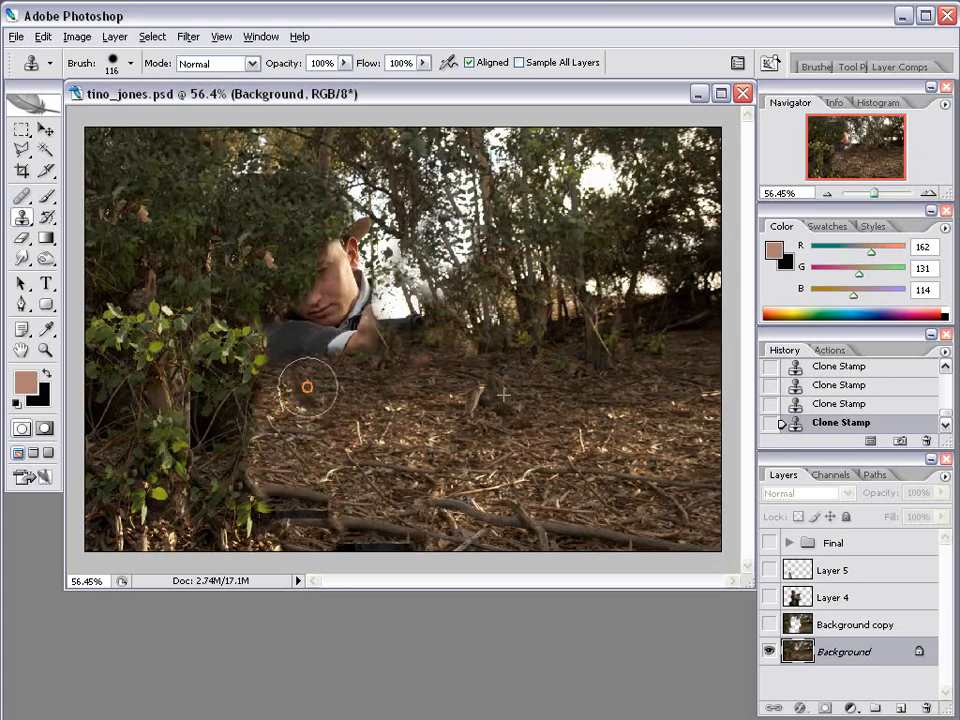
# Paint trees over the man's arm, face and hat and the last pale tree-line patch.
pyautogui.keyDown('alt'); pyautogui.click(554, 325); pyautogui.keyUp('alt')
pyautogui.moveTo(322, 340)
pyautogui.mouseDown()
pyautogui.moveTo(269, 343)
pyautogui.moveTo(333, 318)
pyautogui.moveTo(323, 300)
pyautogui.moveTo(337, 287)
pyautogui.moveTo(349, 238)
pyautogui.moveTo(359, 307)
pyautogui.moveTo(411, 313)
pyautogui.moveTo(446, 340)
pyautogui.mouseUp()
pyautogui.keyDown('alt'); pyautogui.click(526, 321); pyautogui.keyUp('alt')
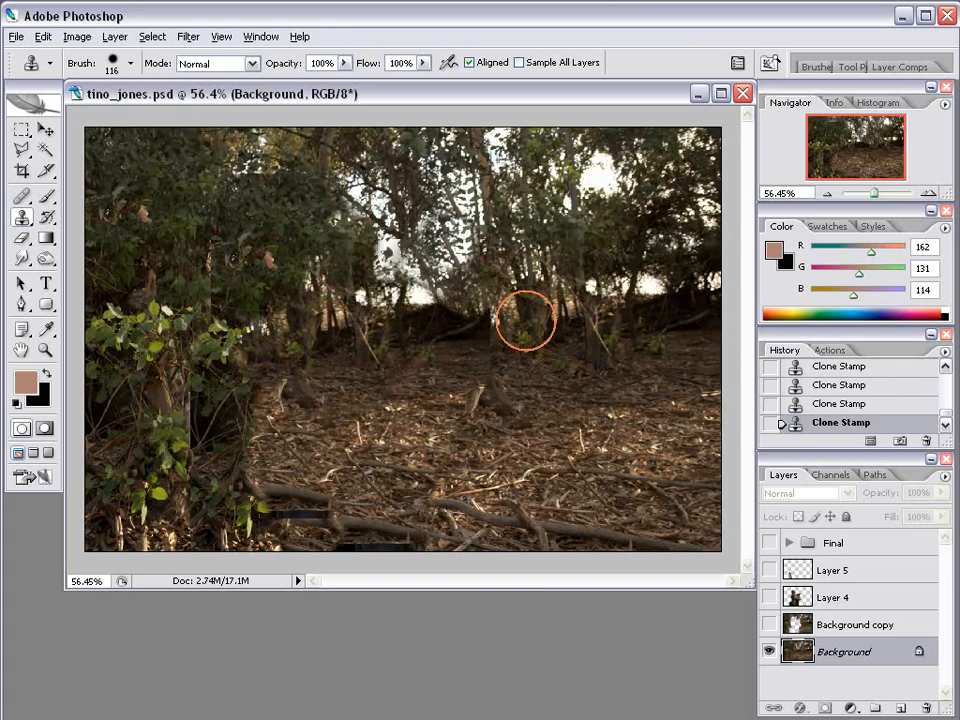
# Shrink the brush to 60 px and clone clean ground over the pale stick and dark spot.
pyautogui.rightClick(579, 428)
pyautogui.click(654, 466)
pyautogui.click(585, 410)
pyautogui.keyDown('alt'); pyautogui.click(300, 426); pyautogui.keyUp('alt')
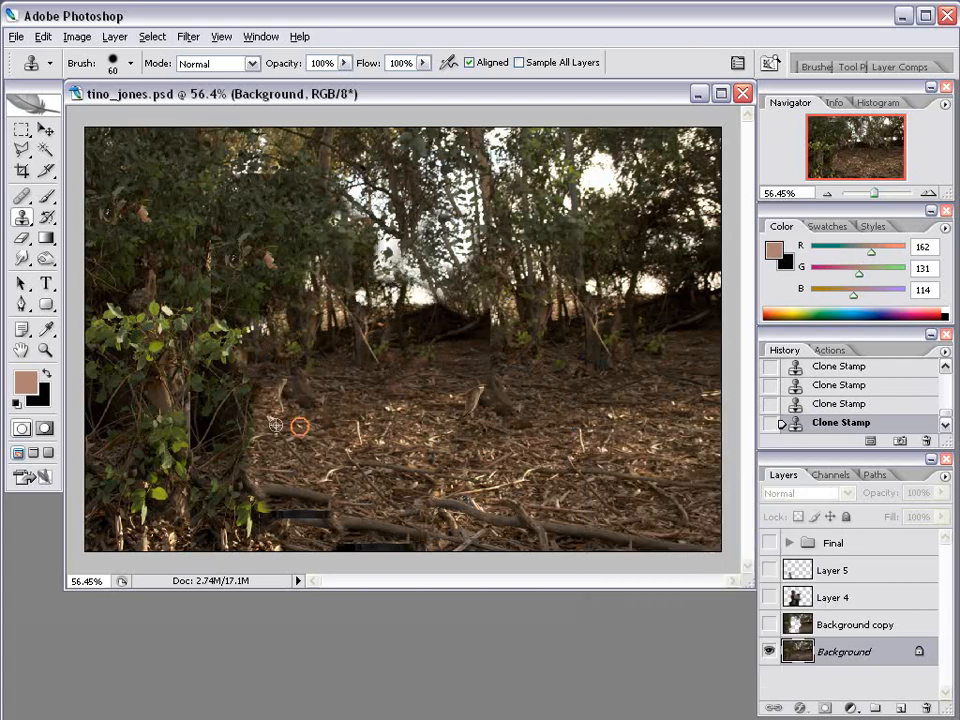
pyautogui.moveTo(273, 387); pyautogui.dragTo(289, 375)
pyautogui.moveTo(249, 343)
pyautogui.mouseDown()
pyautogui.moveTo(231, 336)
pyautogui.moveTo(258, 333)
pyautogui.mouseUp()
pyautogui.keyDown('alt'); pyautogui.click(401, 413); pyautogui.keyUp('alt')
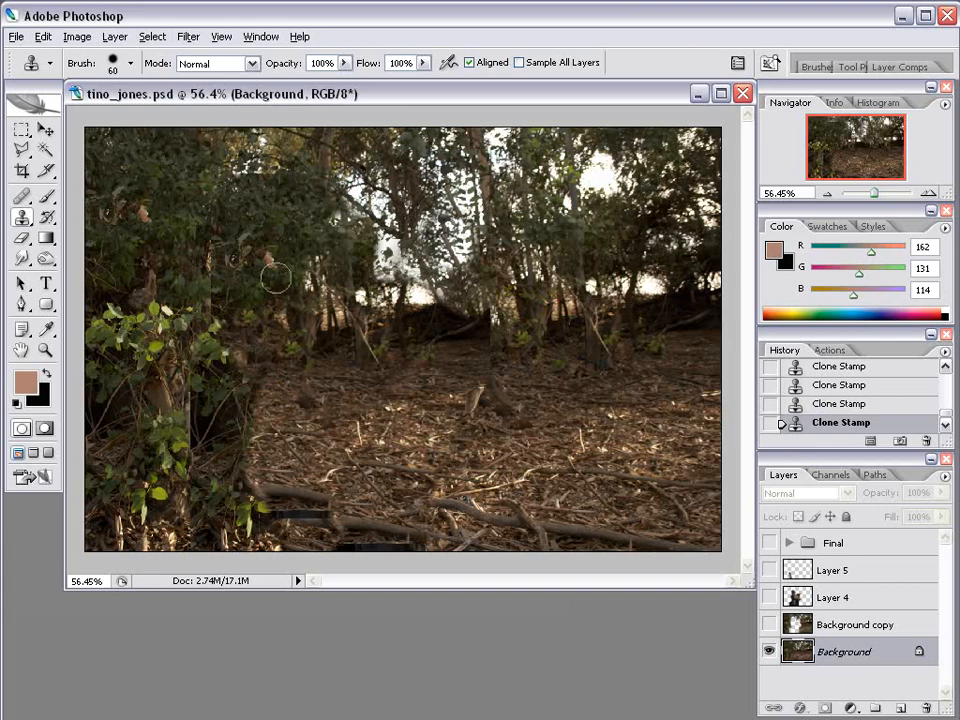
pyautogui.click(269, 257)
pyautogui.keyDown('alt'); pyautogui.click(369, 420); pyautogui.keyUp('alt')
pyautogui.moveTo(301, 398); pyautogui.dragTo(319, 400)
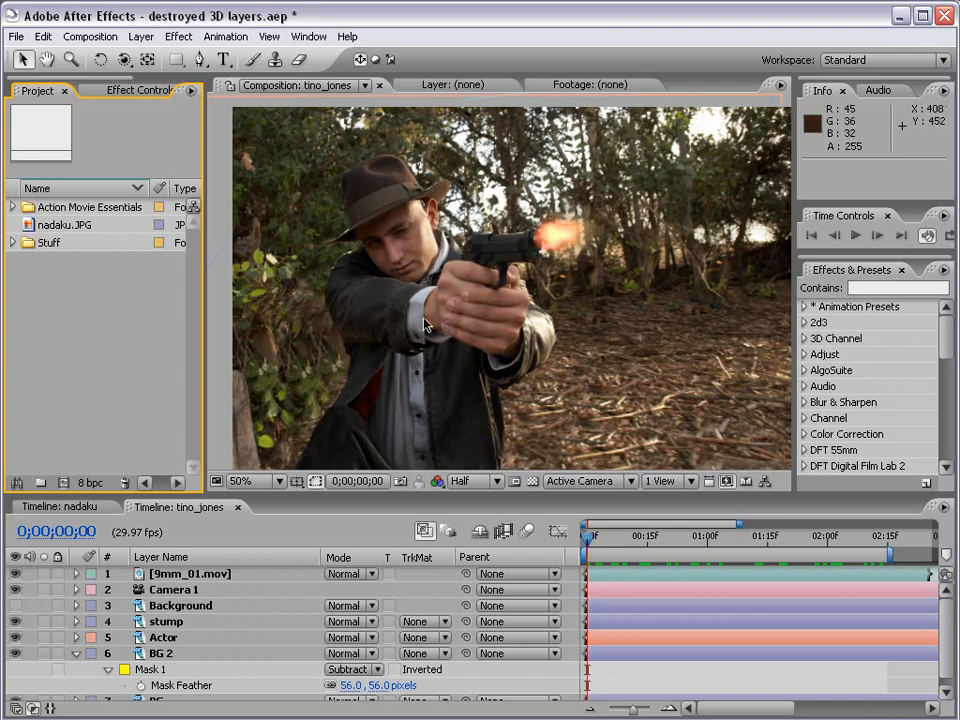
# Start importing a single file via File > Import > File in After Effects.
pyautogui.click(16, 36)
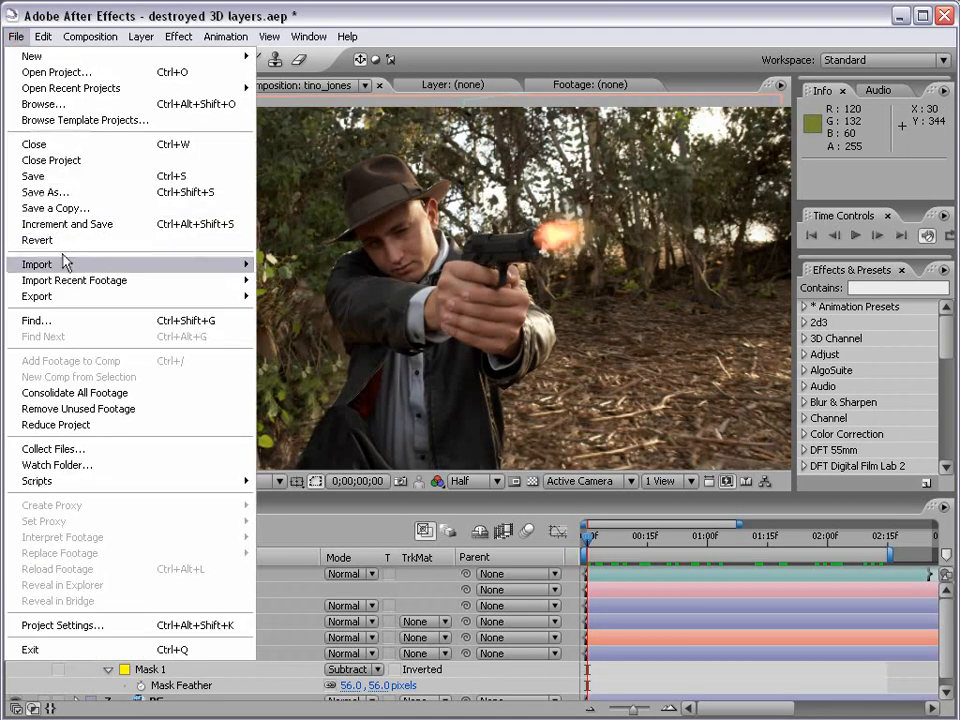
pyautogui.moveTo(64, 261)
pyautogui.click(276, 263)
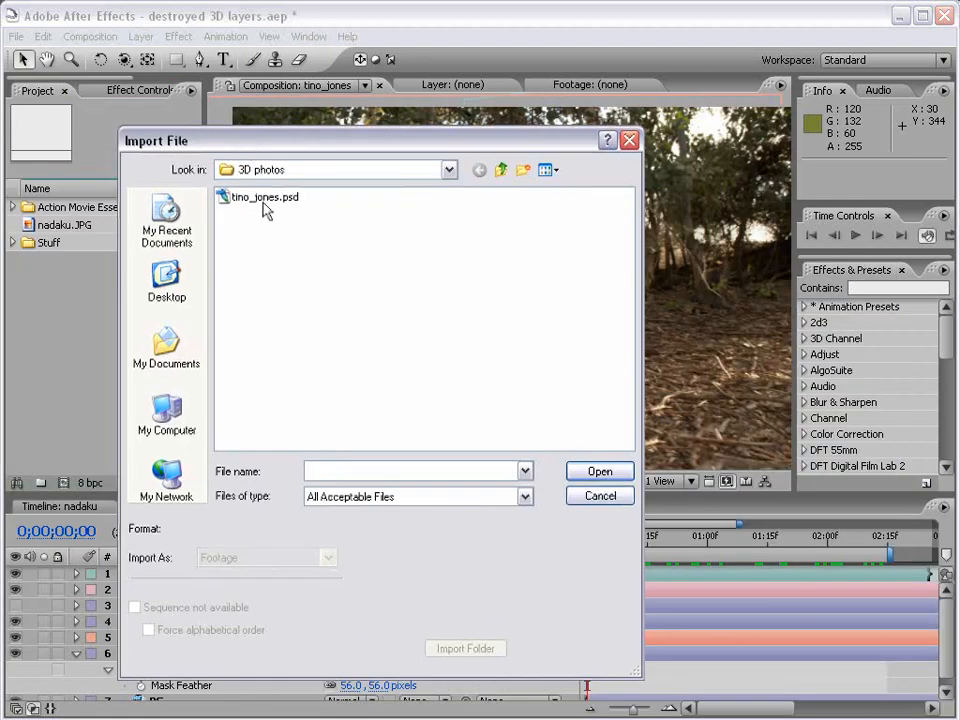
pyautogui.click(265, 203)
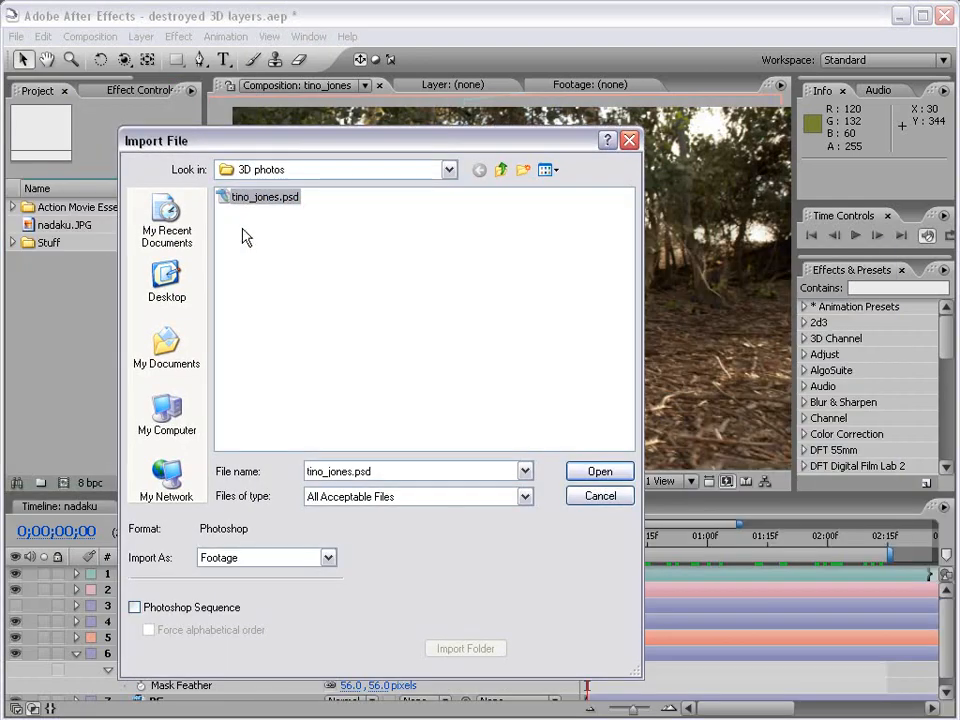
pyautogui.click(232, 563)
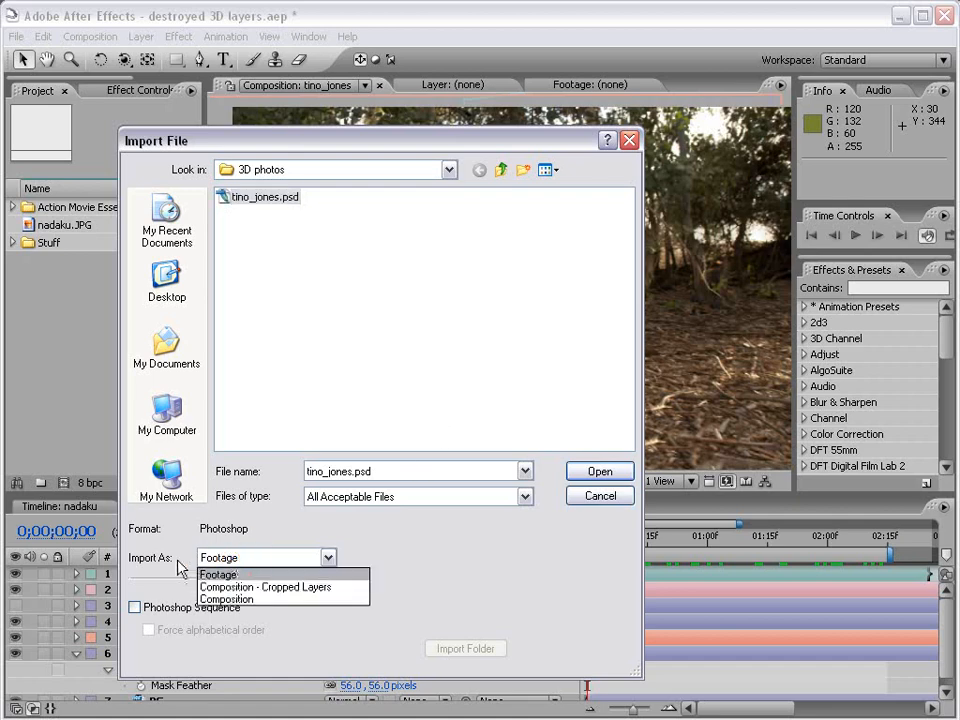
pyautogui.click(240, 600)
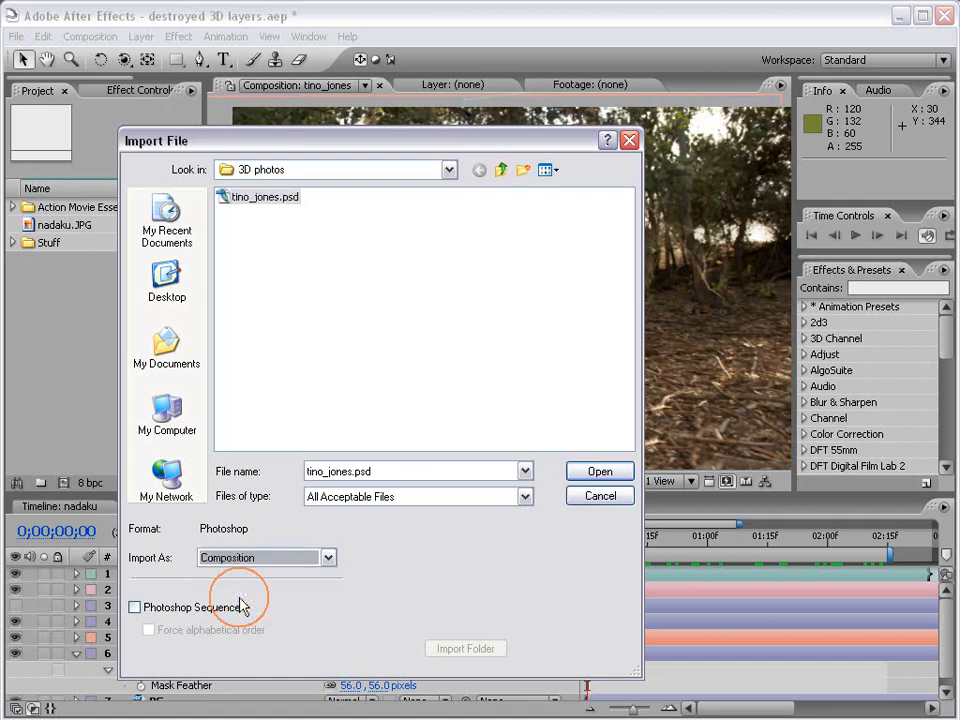
pyautogui.click(597, 480)
pyautogui.click(81, 386)
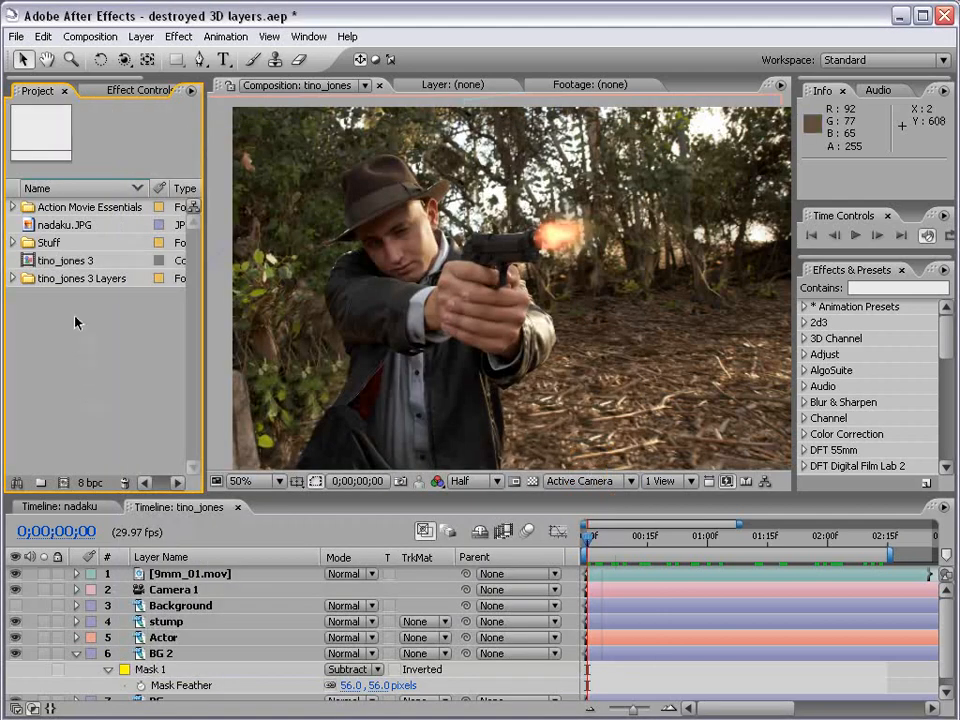
# Open tino_jones 3 and toggle visibility to inspect Final, Tree, ACtor and Layer 0, leaving Final hidden.
pyautogui.click(33, 261)
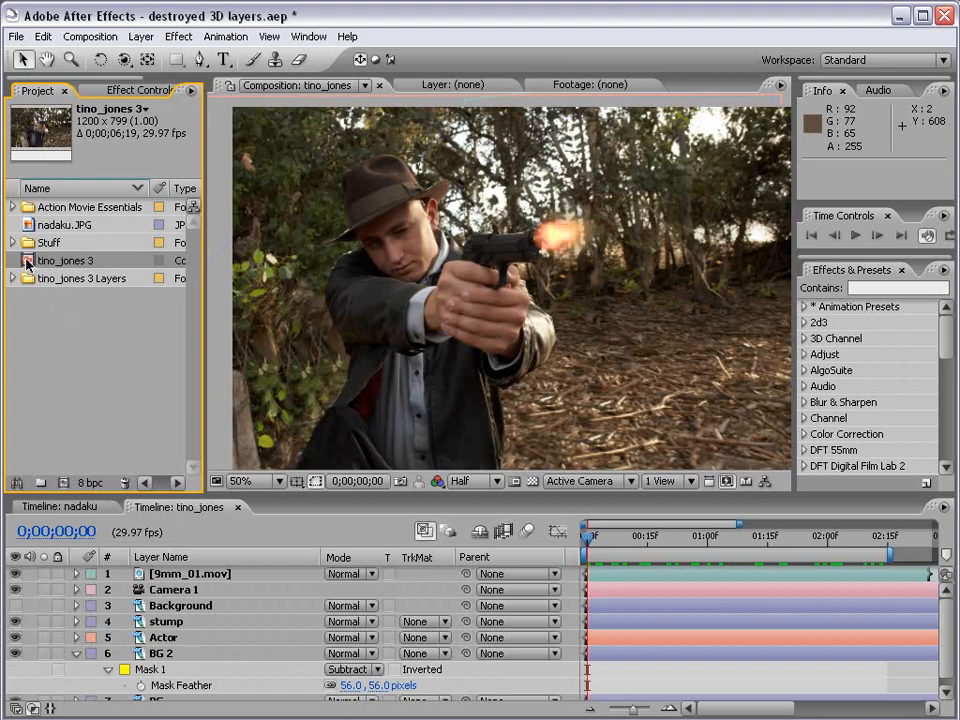
pyautogui.doubleClick(27, 262)
pyautogui.click(152, 621)
pyautogui.click(150, 605)
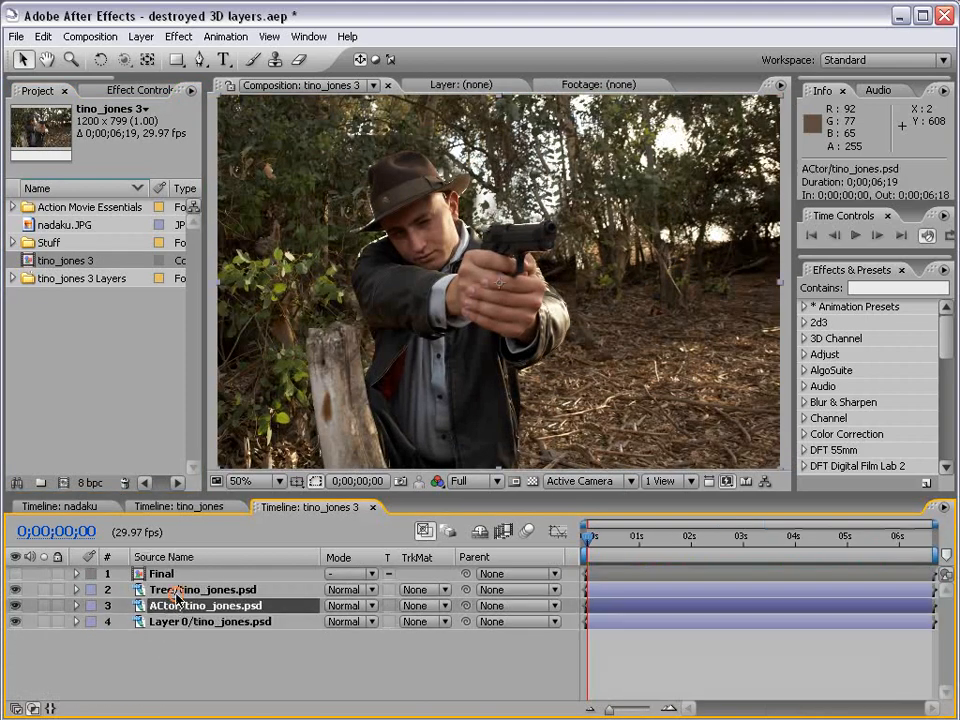
pyautogui.click(115, 589)
pyautogui.moveTo(17, 590)
pyautogui.mouseDown()
pyautogui.moveTo(13, 616)
pyautogui.moveTo(15, 589)
pyautogui.mouseUp()
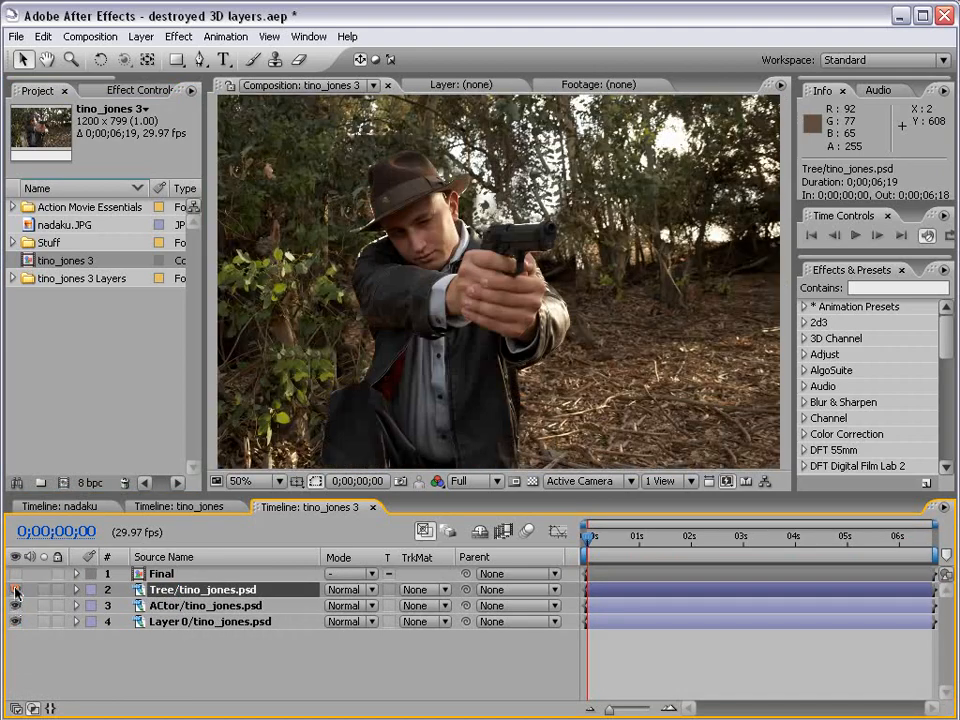
pyautogui.click(160, 575)
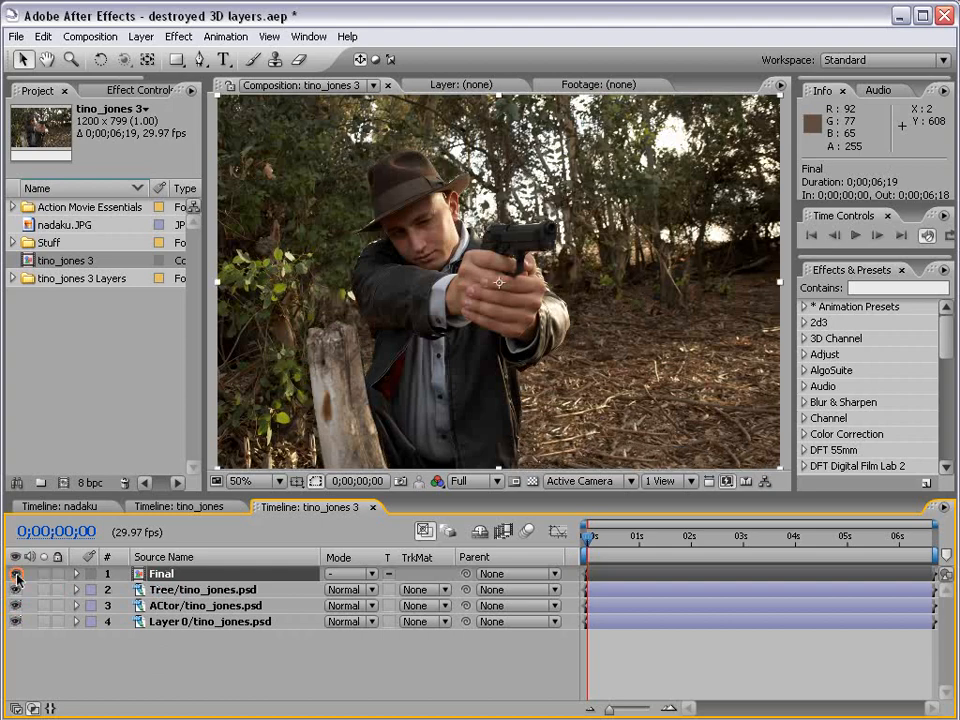
pyautogui.click(15, 575)
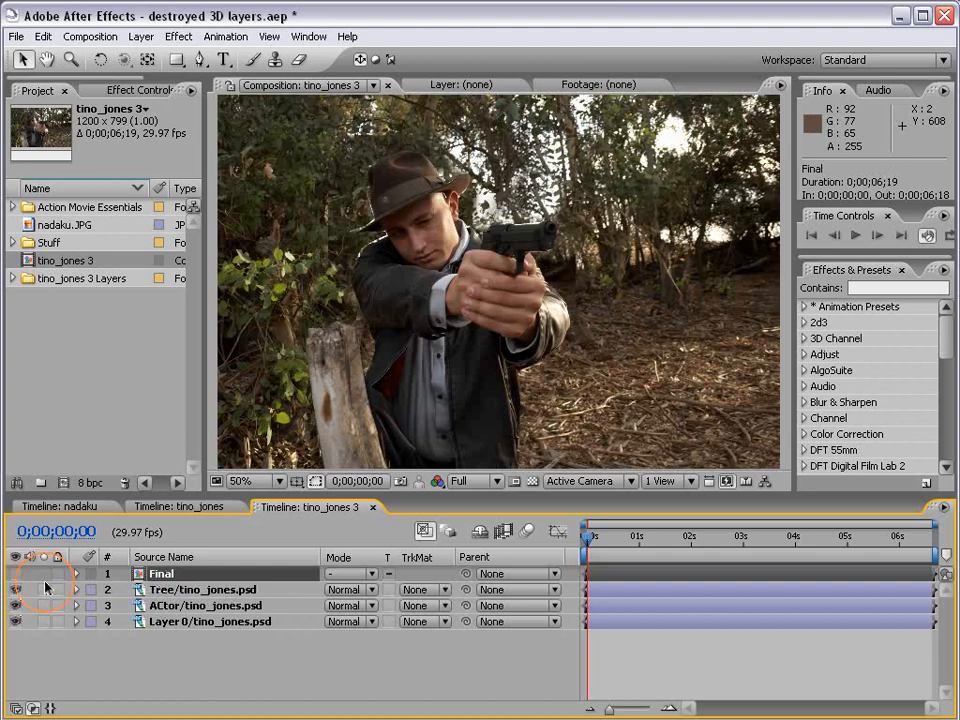
# Open the Final precomp, view post, gunman and forest layers individually, then show all three.
pyautogui.doubleClick(139, 577)
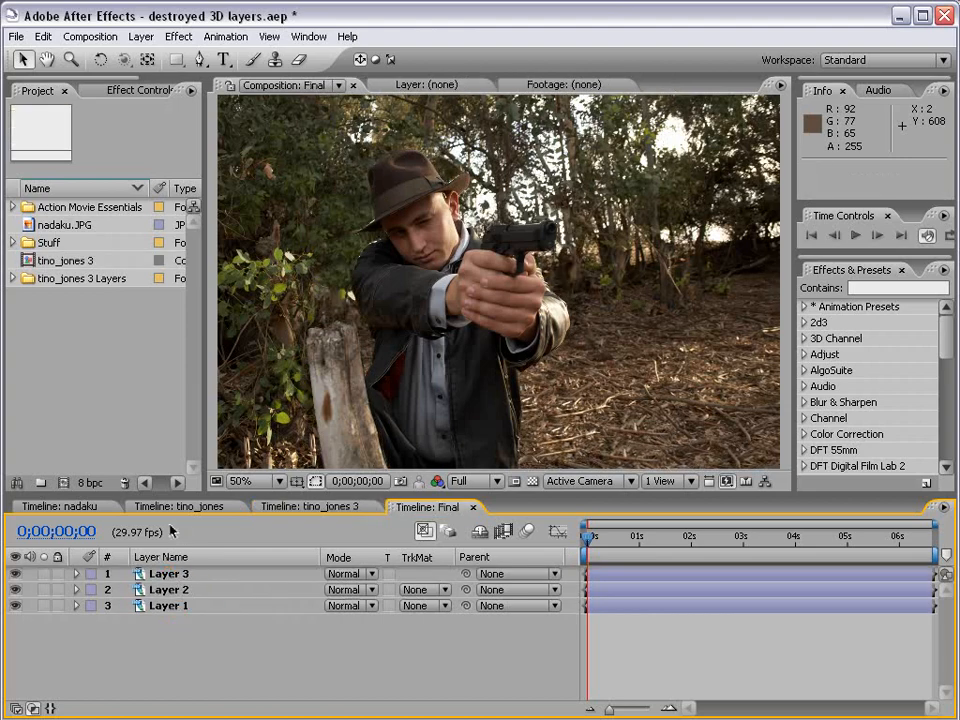
pyautogui.moveTo(16, 589); pyautogui.dragTo(16, 608)
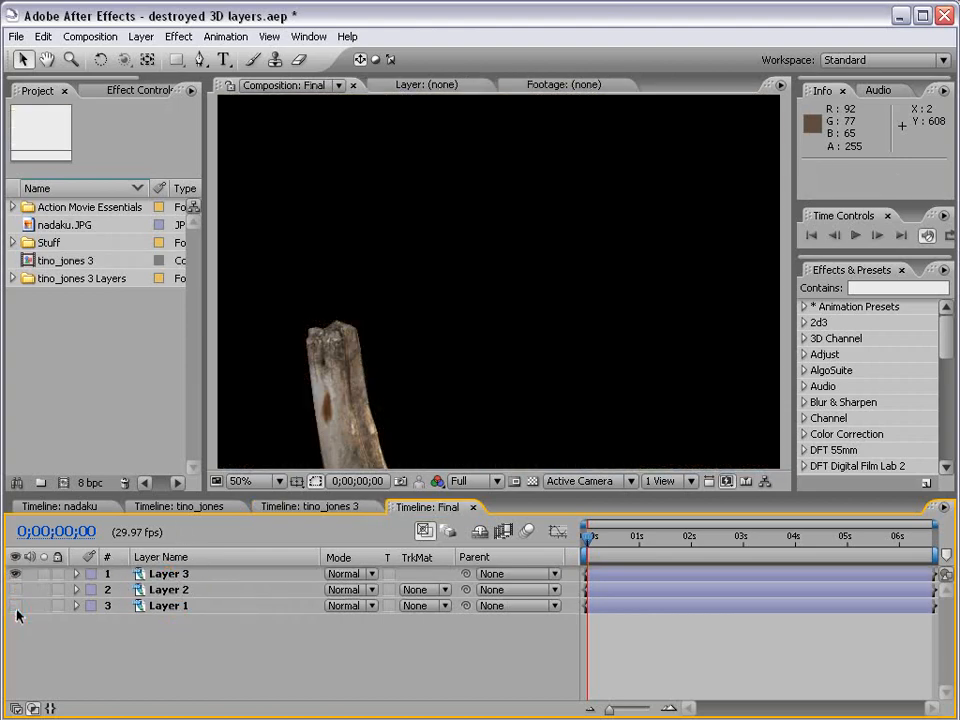
pyautogui.click(16, 575)
pyautogui.click(16, 590)
pyautogui.click(16, 590)
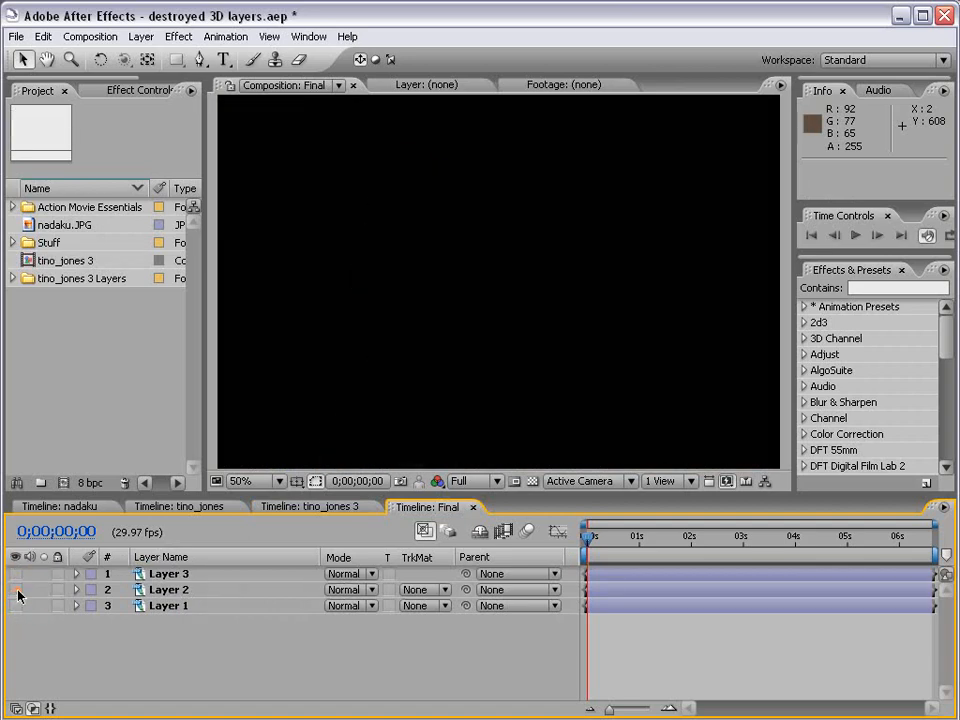
pyautogui.click(16, 606)
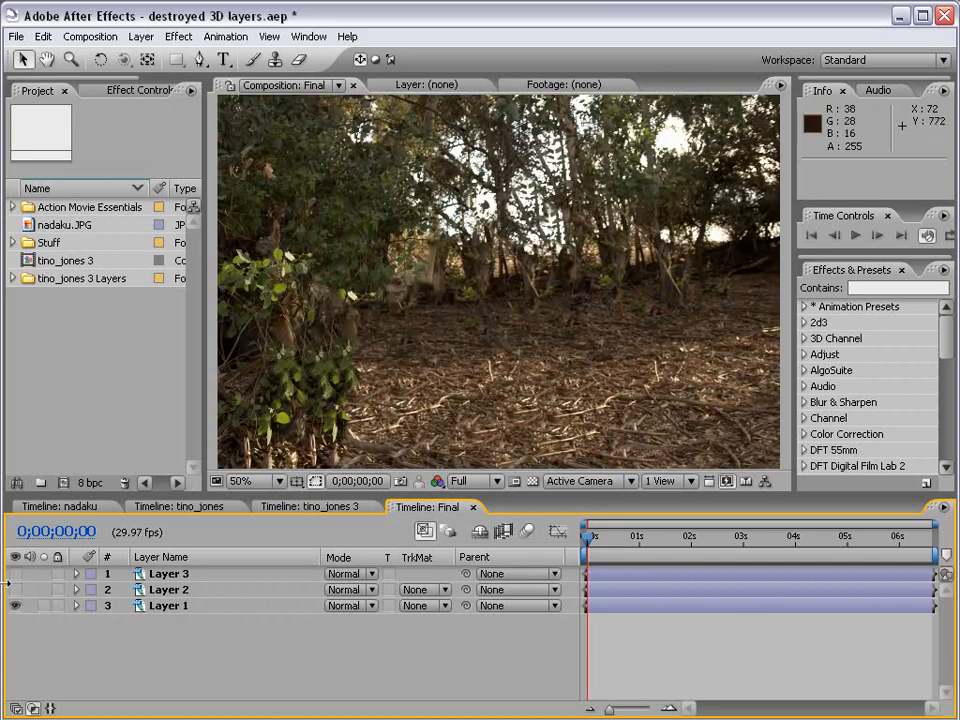
pyautogui.moveTo(16, 590); pyautogui.dragTo(16, 574)
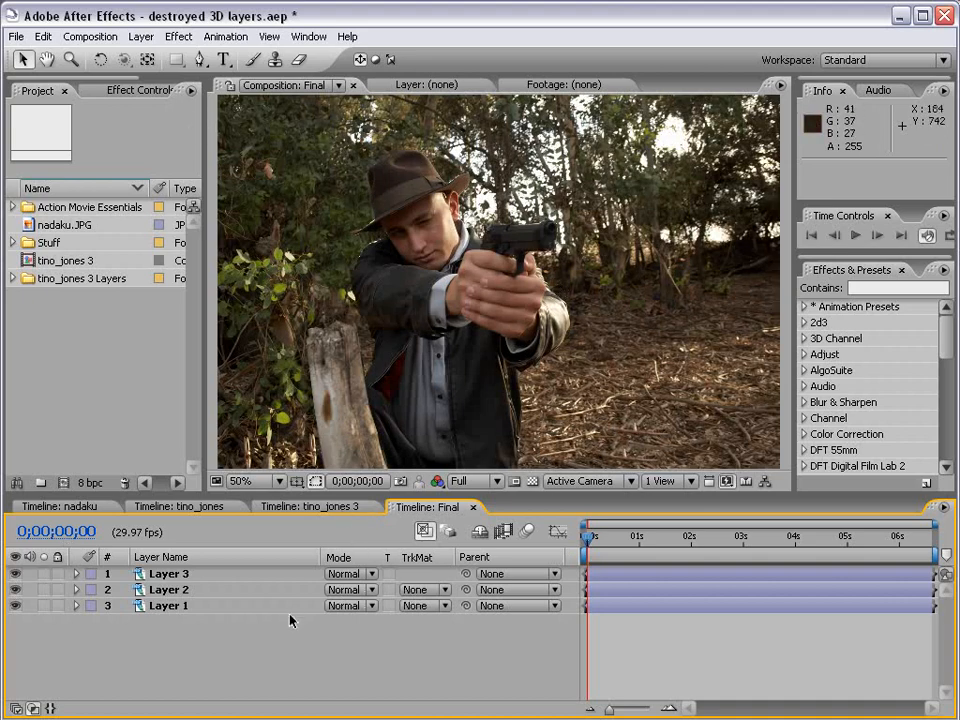
pyautogui.press('F4')
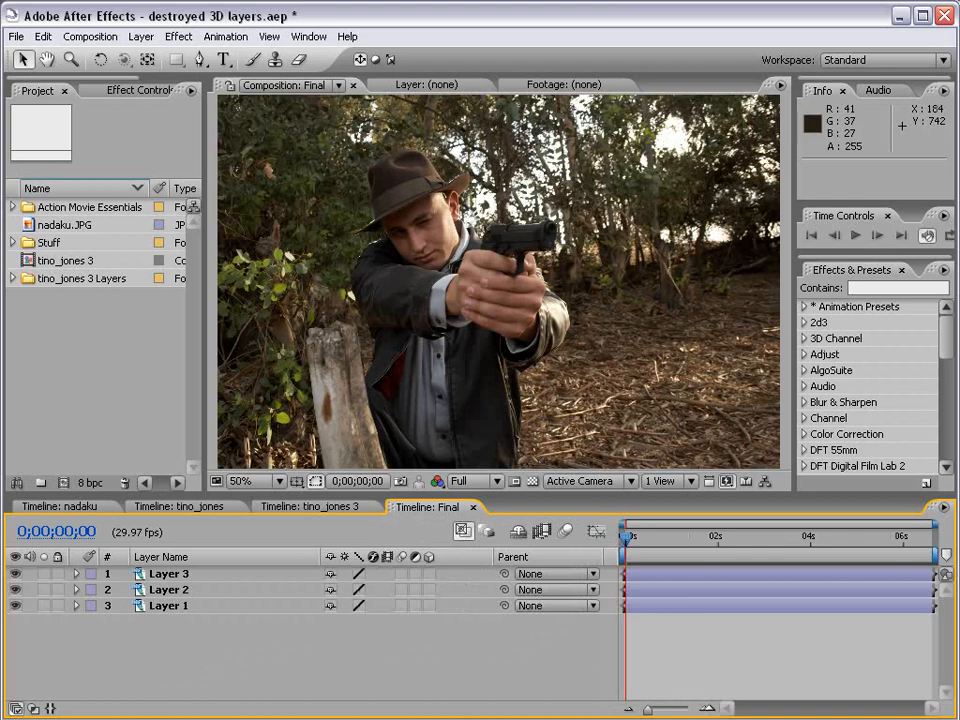
# Turn on the 3D Layer switch for Layer 3 and Layer 2.
pyautogui.click(429, 574)
pyautogui.click(429, 590)
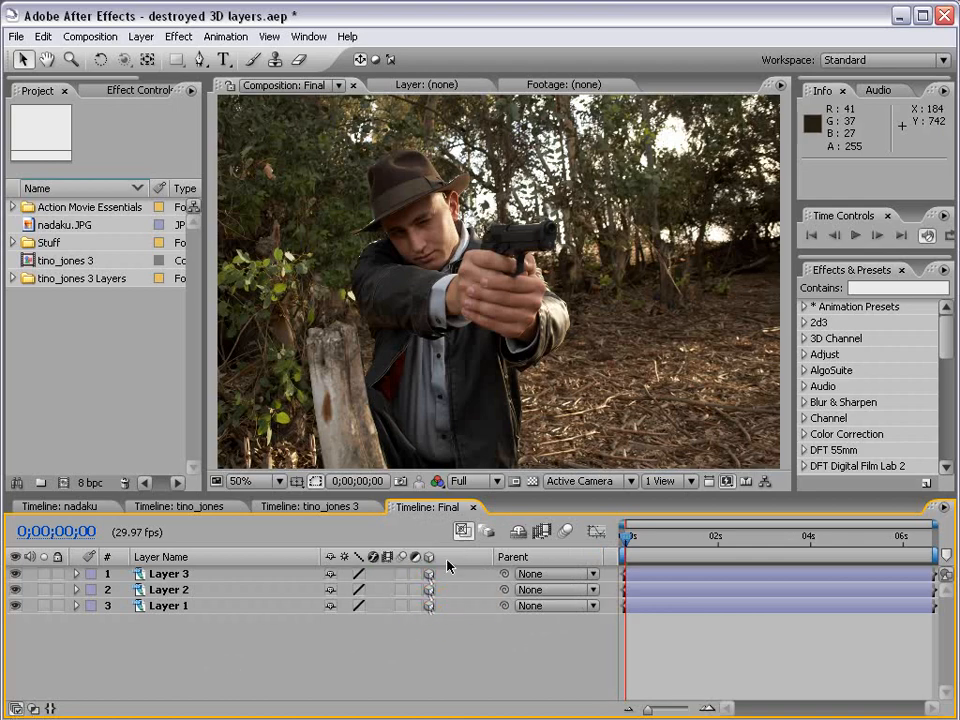
pyautogui.moveTo(320, 557); pyautogui.dragTo(233, 557)
# Rename the three layers, top to bottom, Tree, Actor and BG.
pyautogui.click(172, 574)
pyautogui.press('Return')
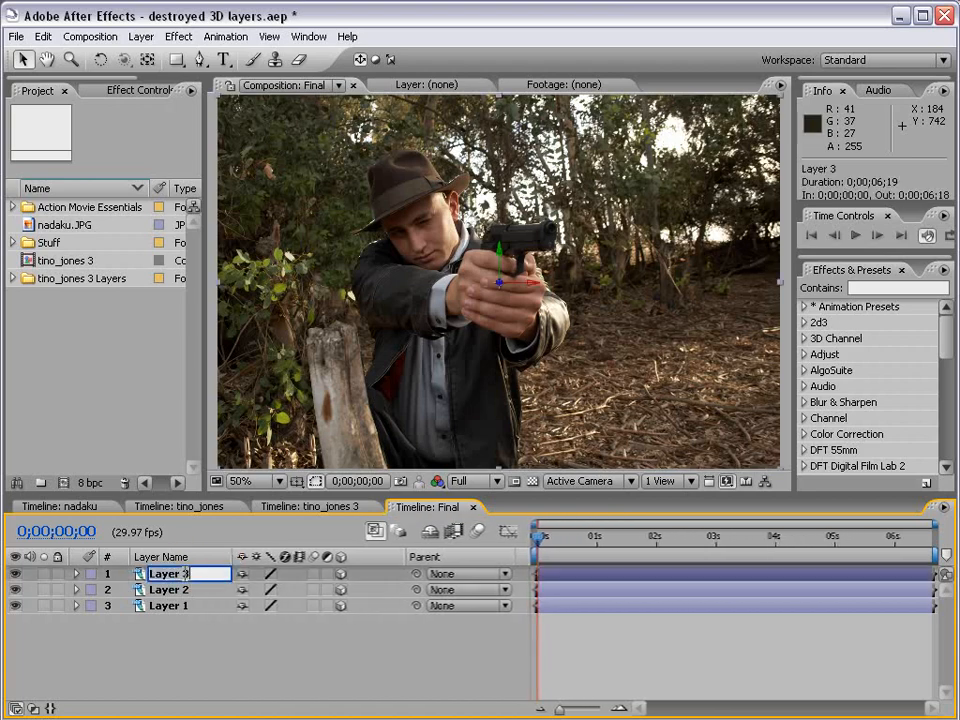
pyautogui.write('Tree')
pyautogui.click(163, 606)
pyautogui.click(159, 590)
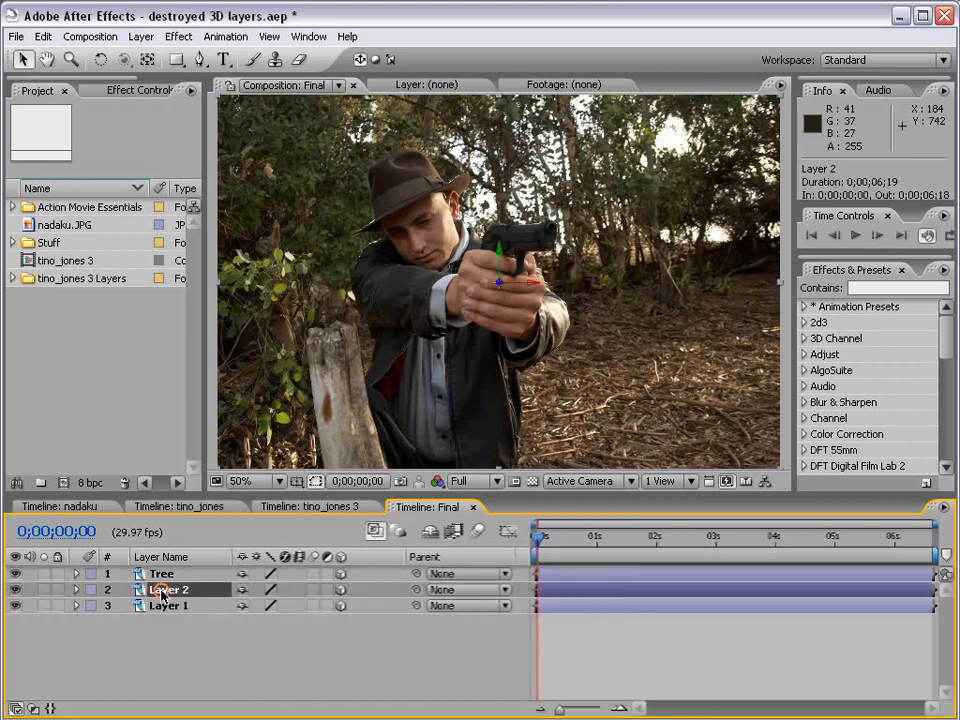
pyautogui.press('Return')
pyautogui.write('Actor')
pyautogui.press('Return')
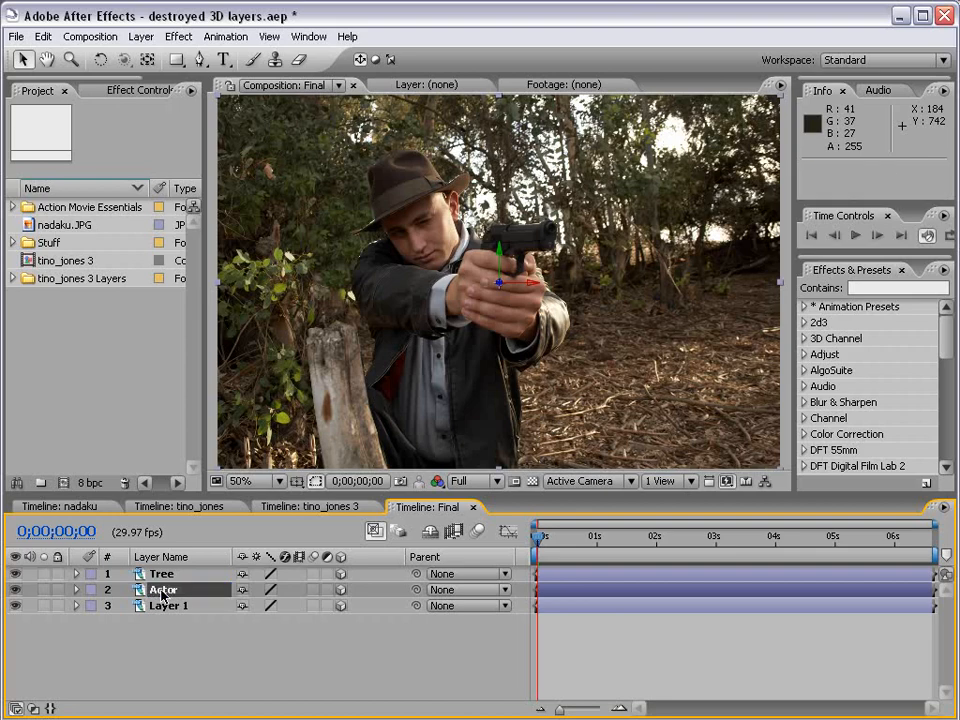
pyautogui.click(160, 606)
pyautogui.press('Return')
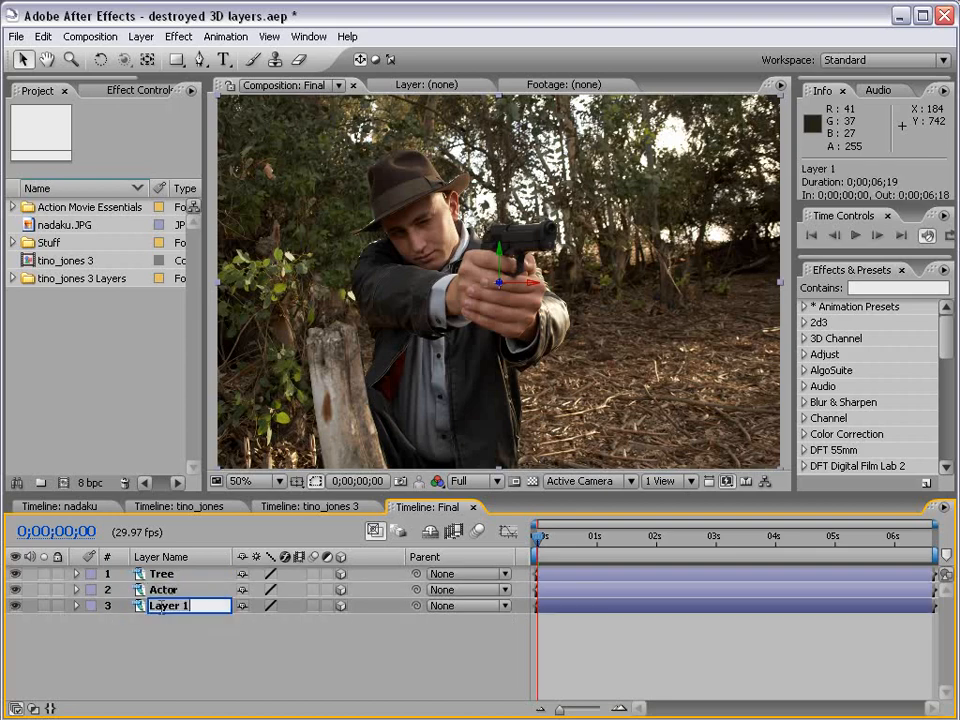
pyautogui.write('BG')
pyautogui.click(203, 641)
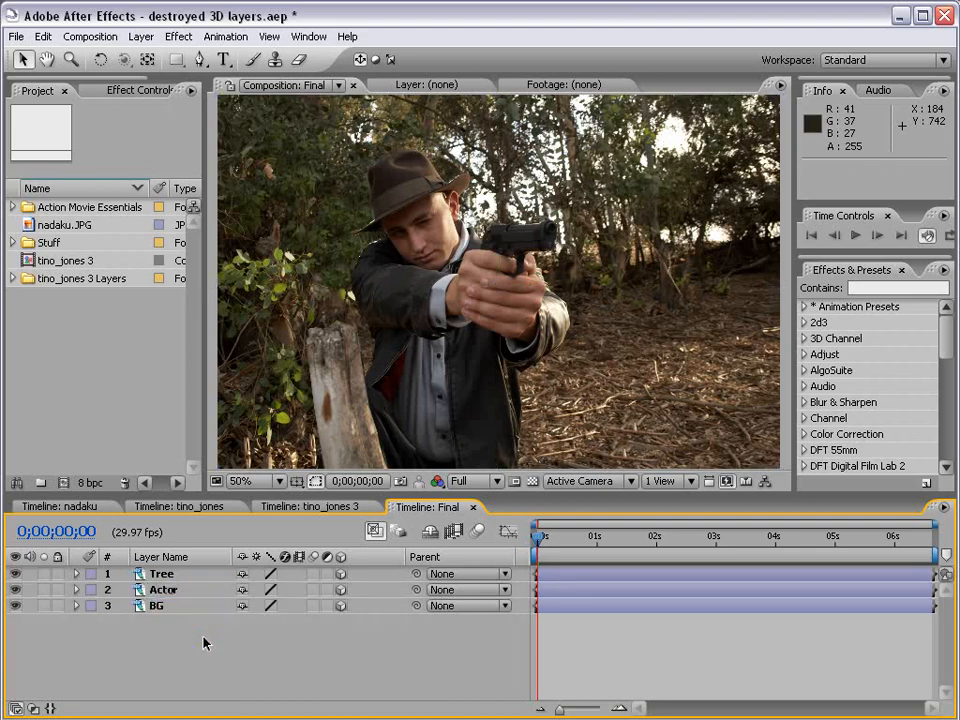
pyautogui.scroll(-2, 500, 281)
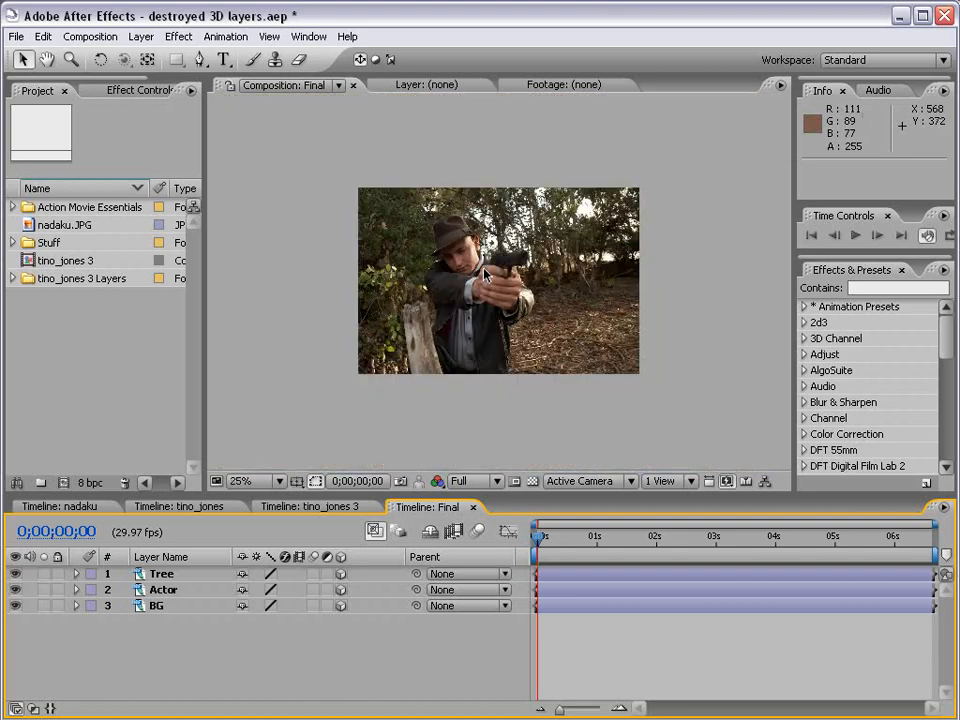
# Add Camera 1 with the 35mm lens preset through Layer > New > Camera.
pyautogui.click(140, 37)
pyautogui.moveTo(148, 57)
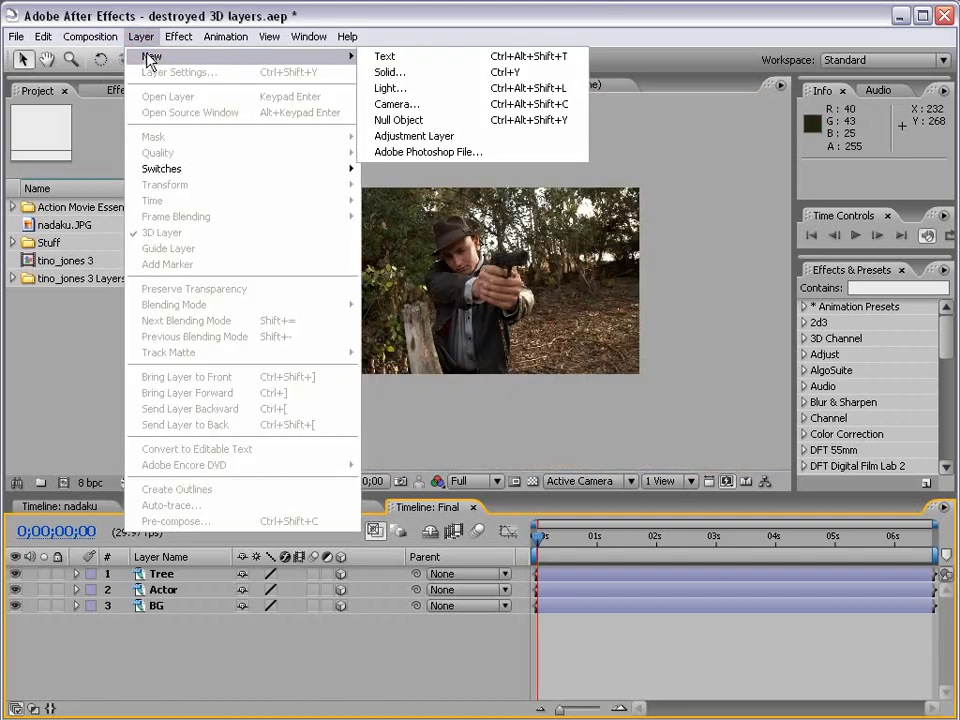
pyautogui.click(462, 111)
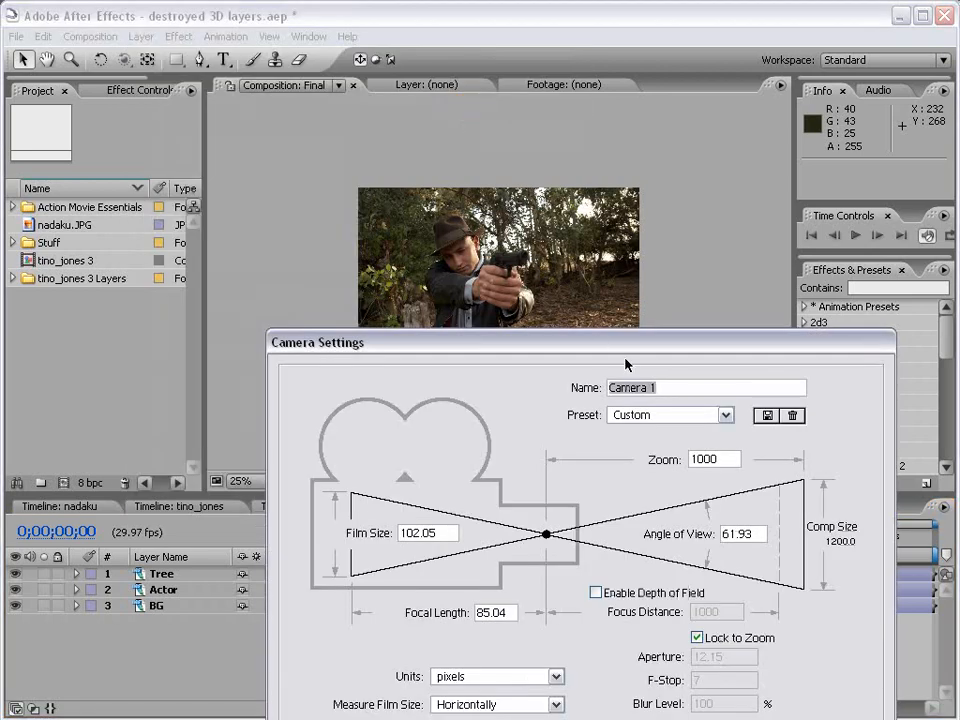
pyautogui.moveTo(627, 365); pyautogui.dragTo(487, 222)
pyautogui.click(530, 271)
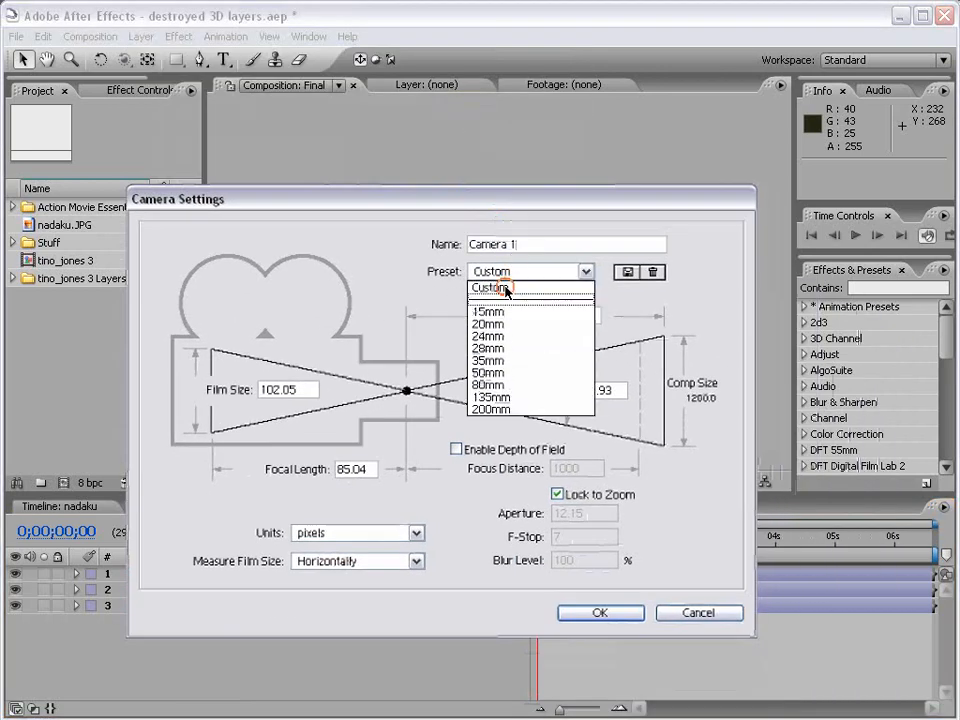
pyautogui.click(505, 360)
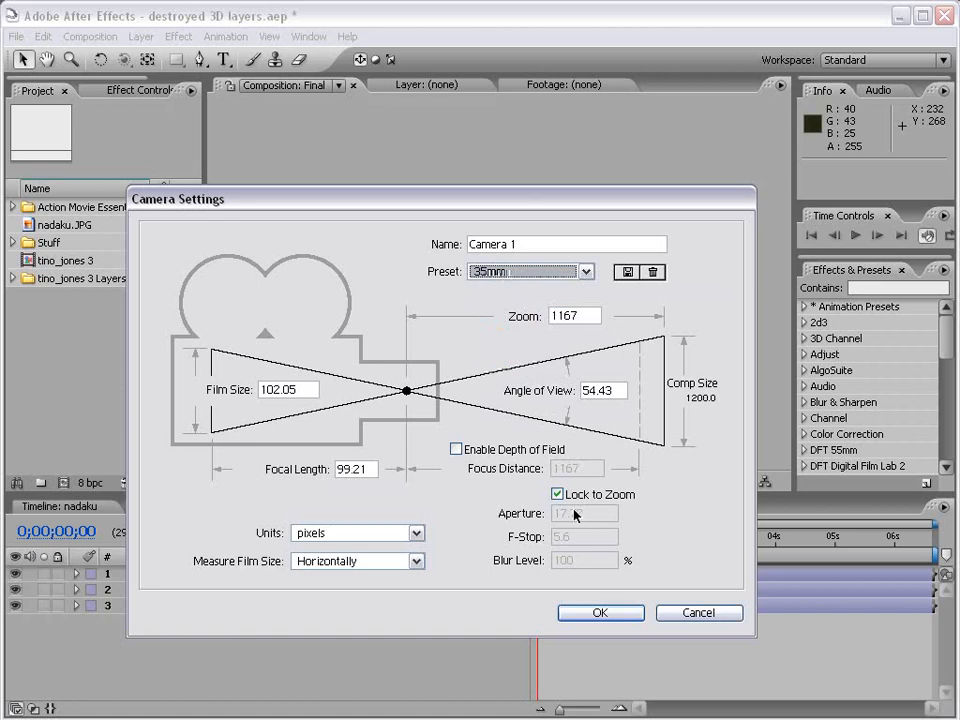
pyautogui.click(603, 613)
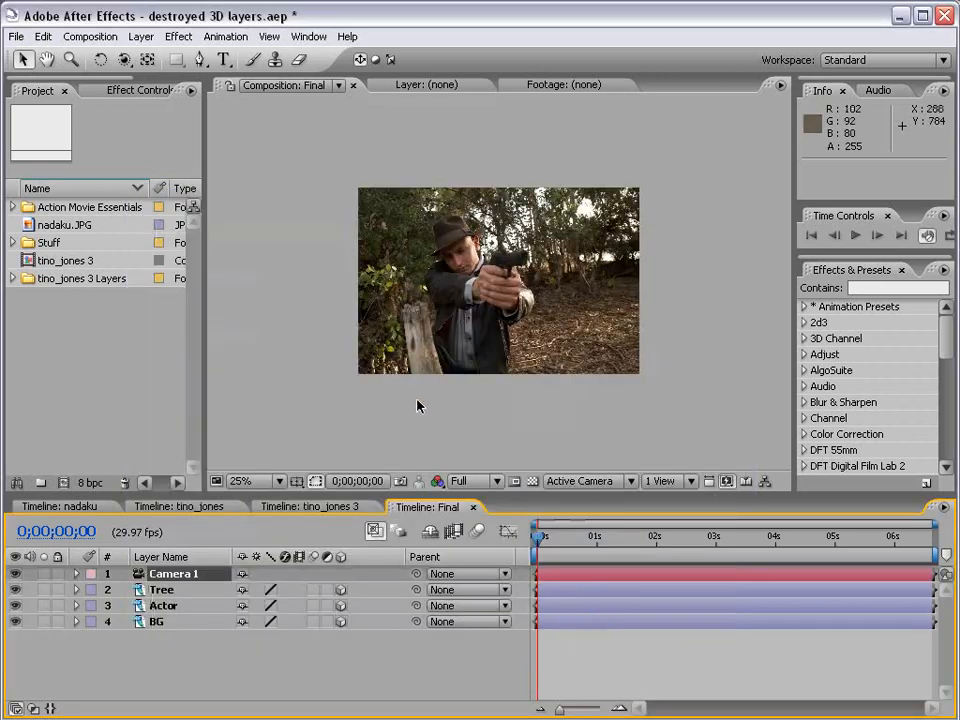
# Move the Tree layer closer to the camera along its Z axis.
pyautogui.click(162, 590)
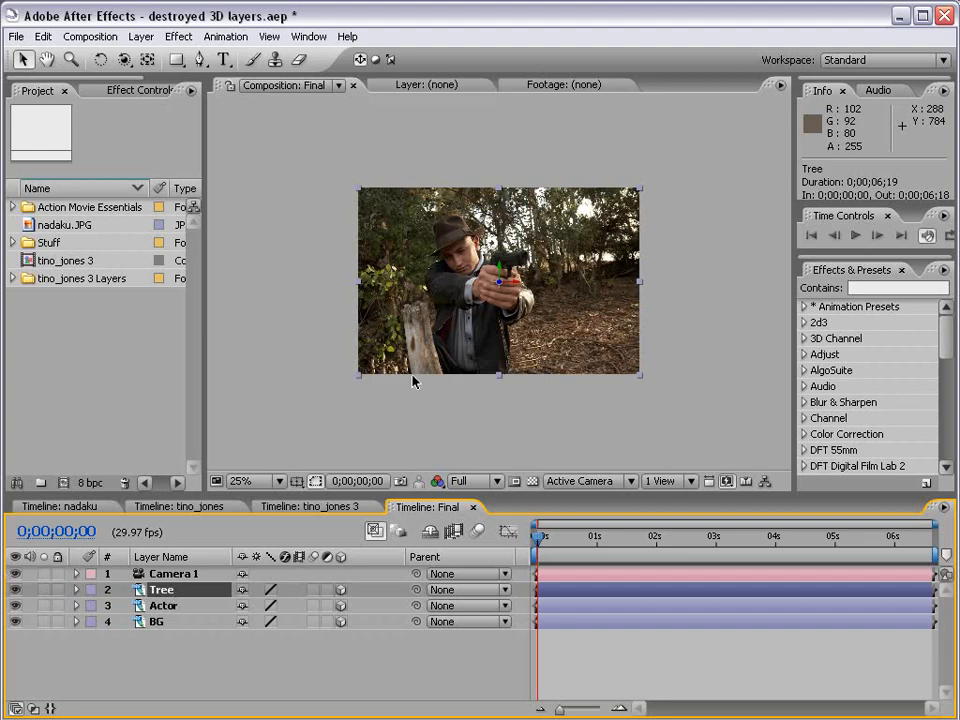
pyautogui.scroll(1, 505, 288)
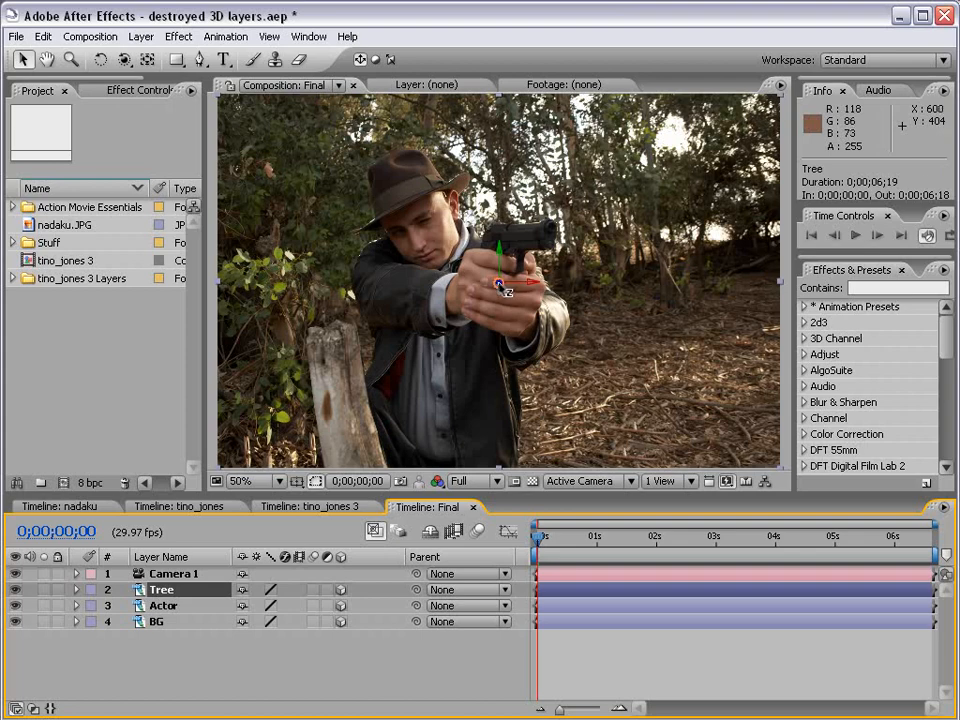
pyautogui.moveTo(500, 286); pyautogui.dragTo(614, 241)
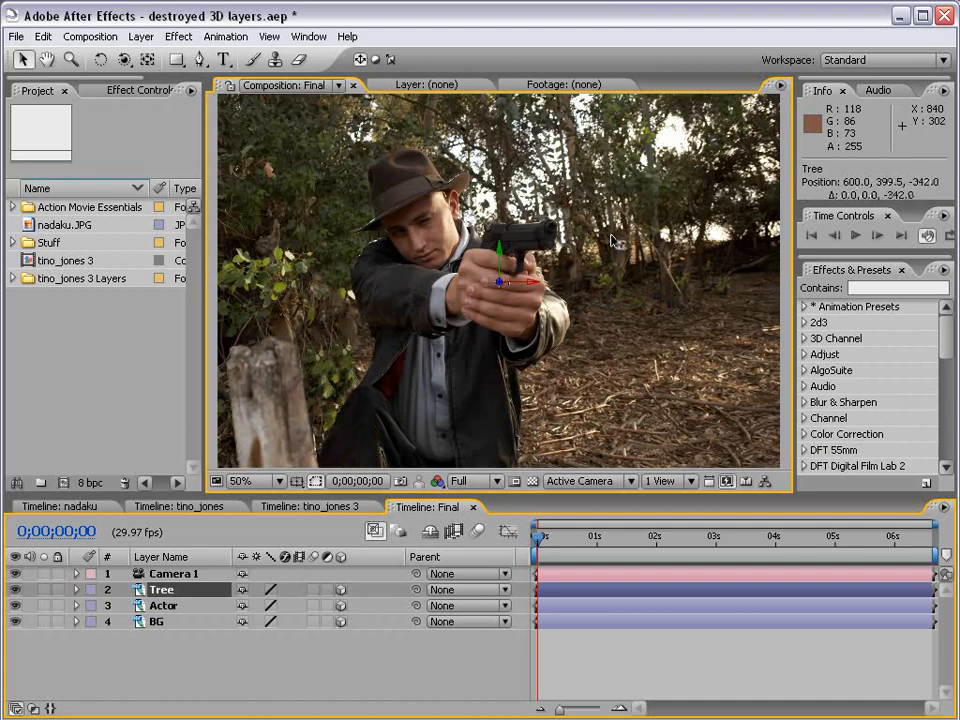
# Push BG far back in depth and scale it up to 283% to refill the frame.
pyautogui.click(164, 621)
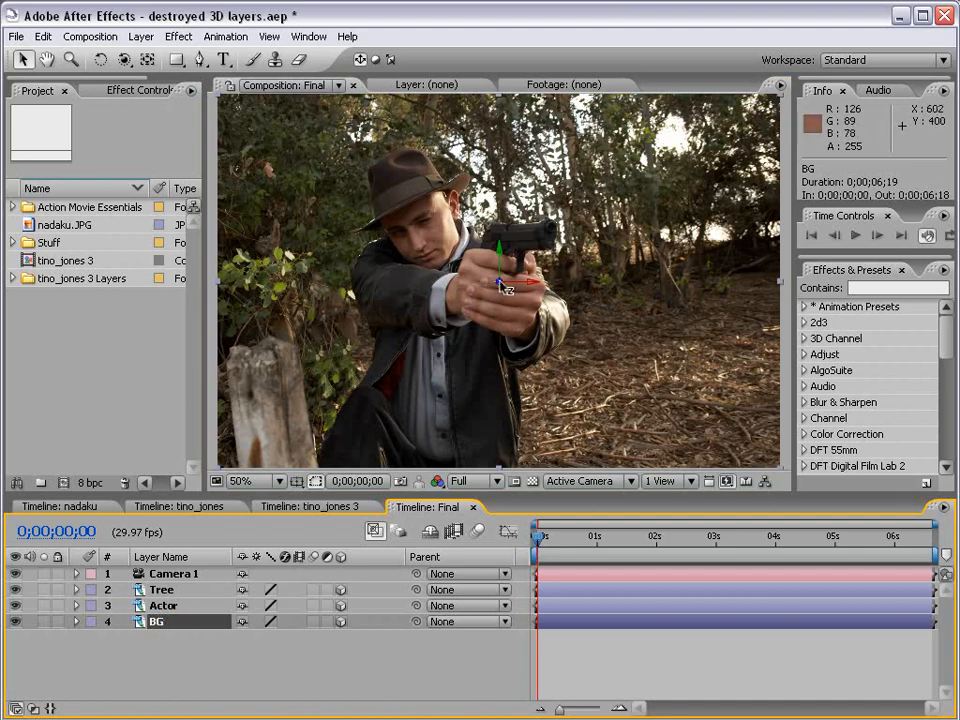
pyautogui.moveTo(502, 287); pyautogui.dragTo(70, 704)
pyautogui.press(',')
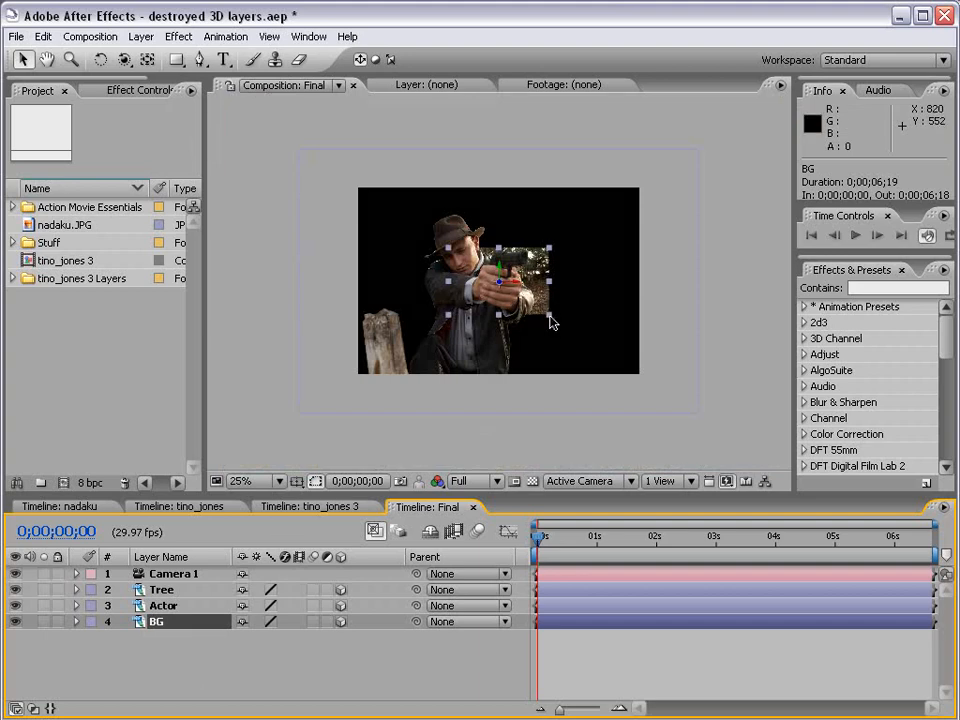
pyautogui.moveTo(553, 320); pyautogui.dragTo(643, 386)
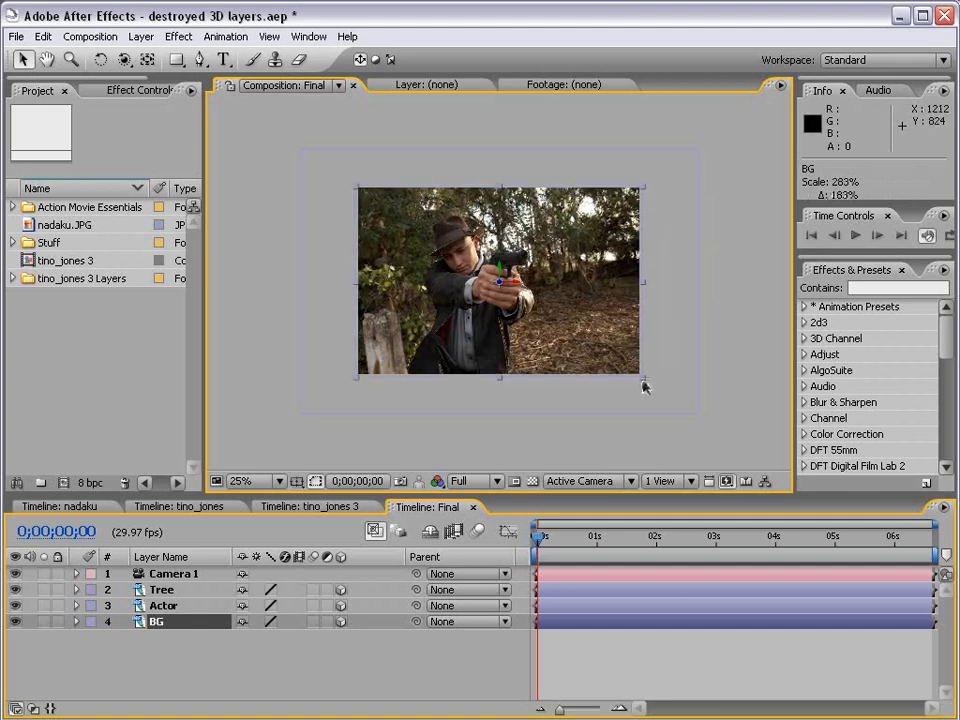
# Shrink the Tree layer to about 72%.
pyautogui.click(183, 590)
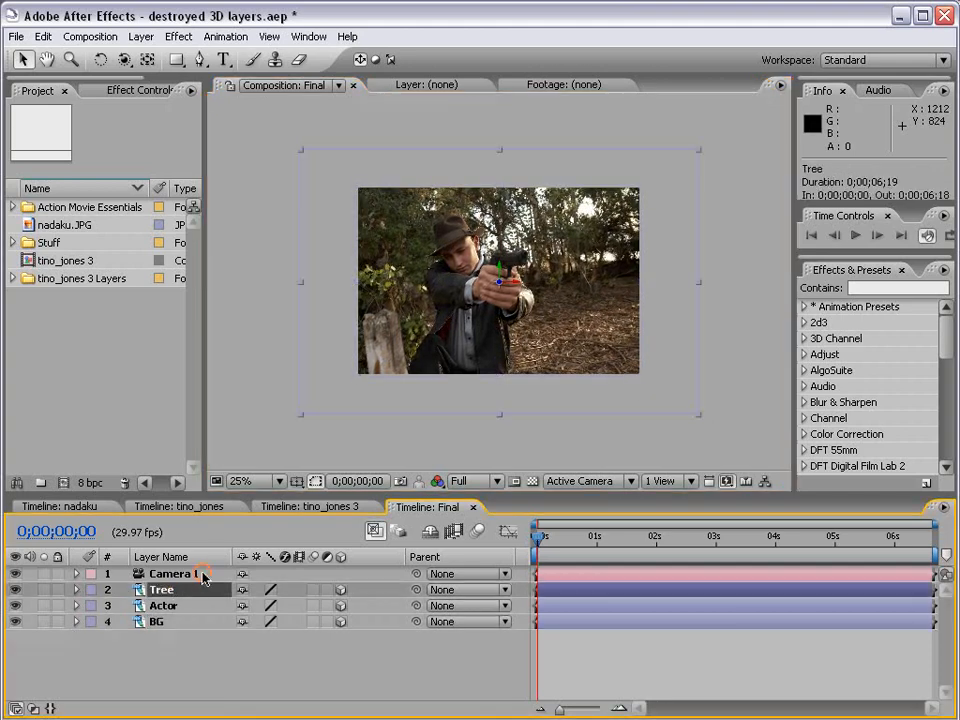
pyautogui.moveTo(698, 416); pyautogui.dragTo(641, 387)
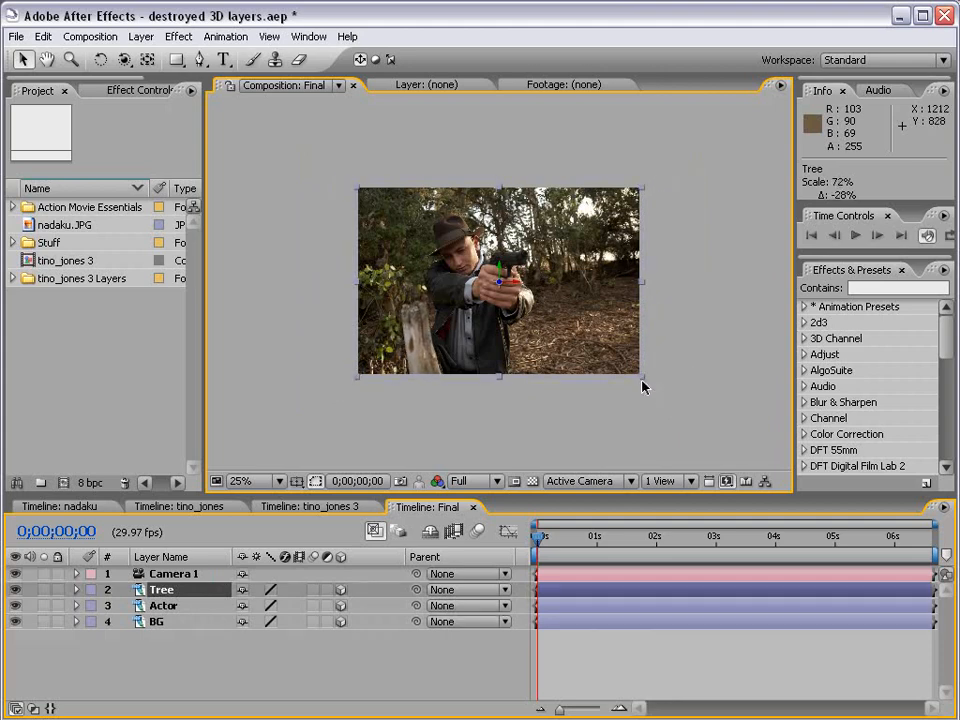
pyautogui.click(607, 418)
pyautogui.press('.')
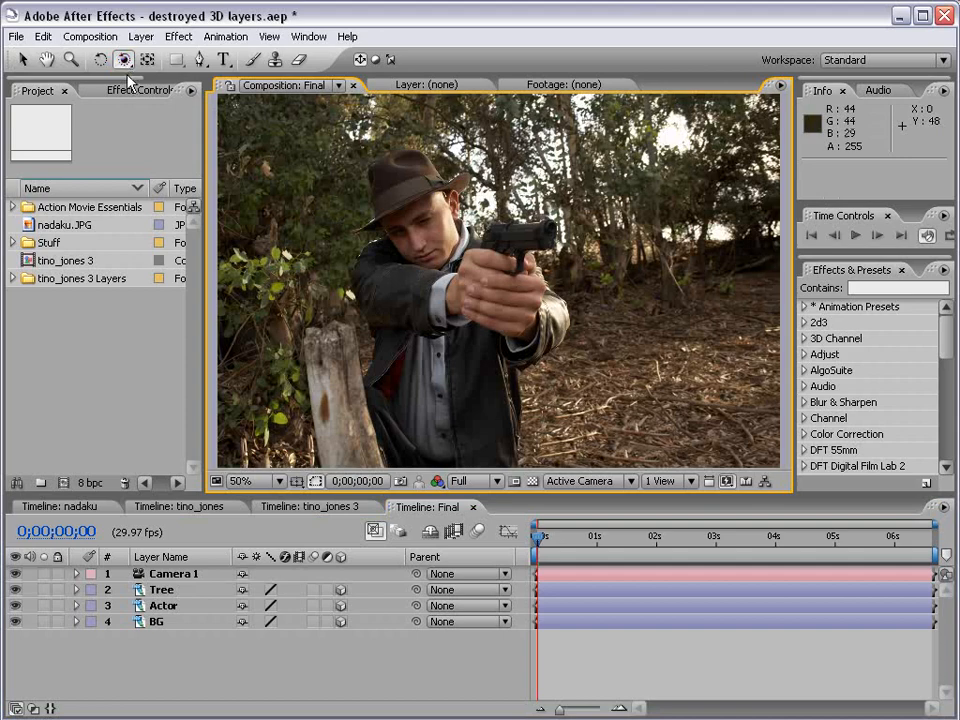
pyautogui.moveTo(409, 331); pyautogui.dragTo(438, 325)
pyautogui.hotkey('ctrl', 'z')
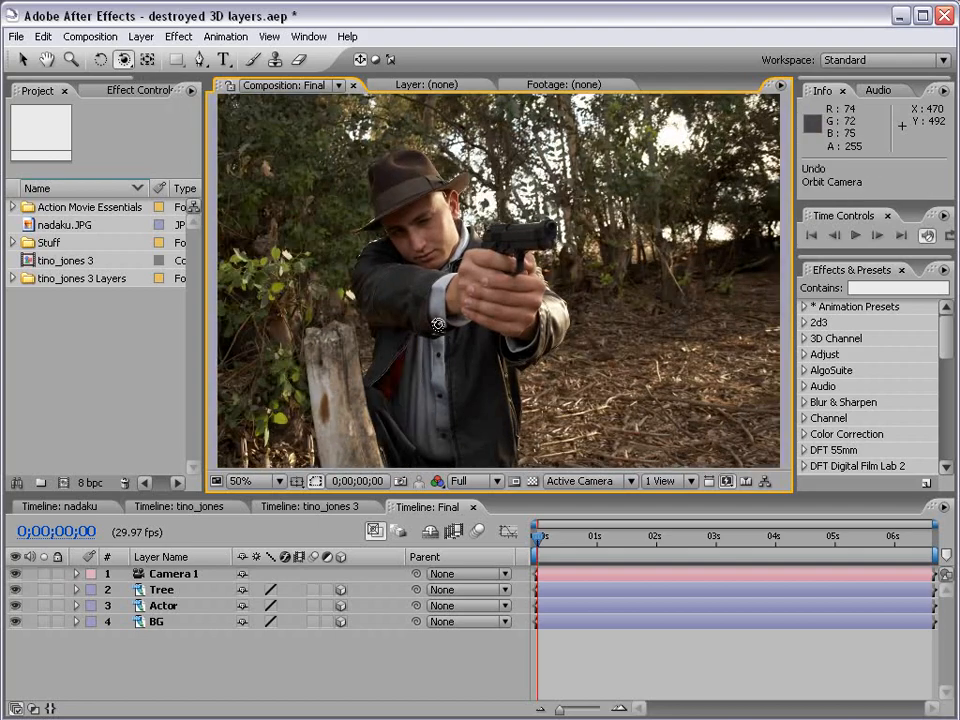
pyautogui.click(188, 575)
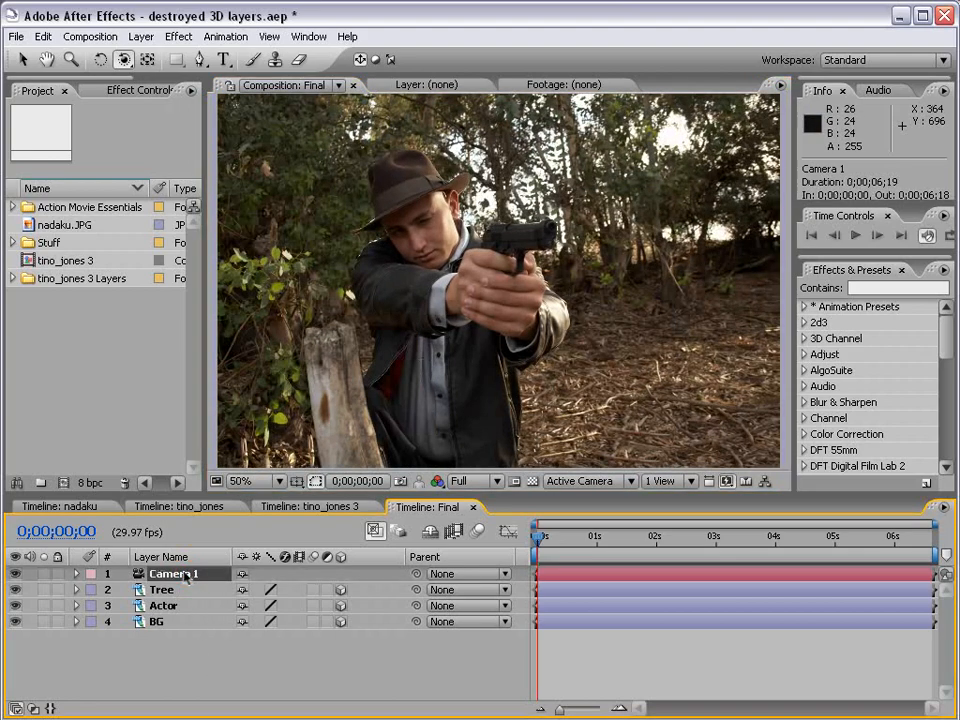
# Reveal Camera 1's Position and Point of Interest and enable keyframing on both.
pyautogui.press('p')
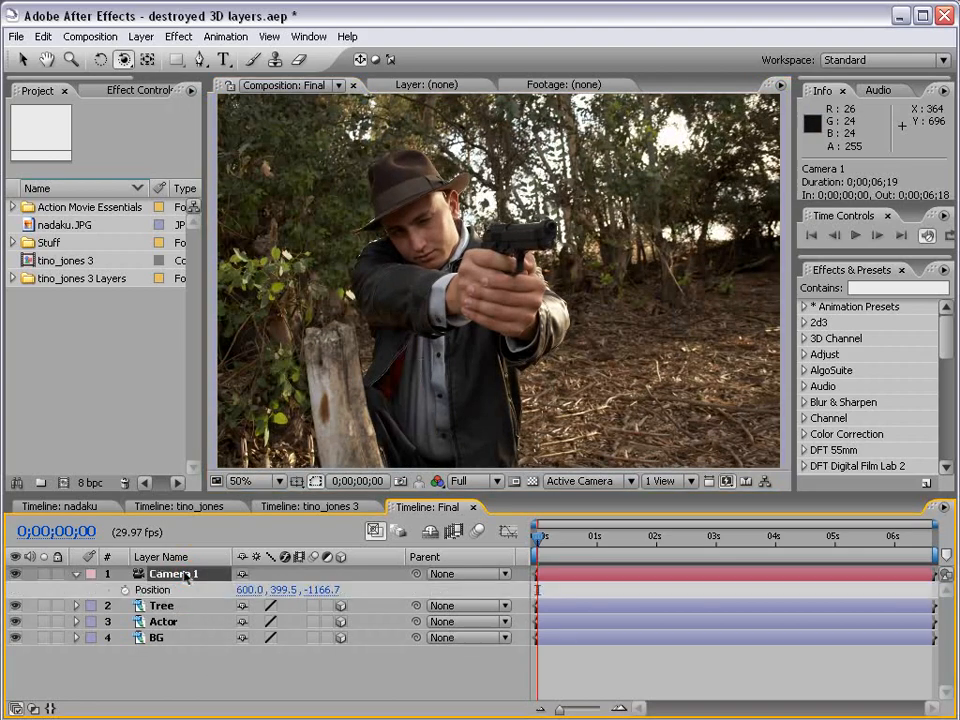
pyautogui.hotkey('shift', 'a')
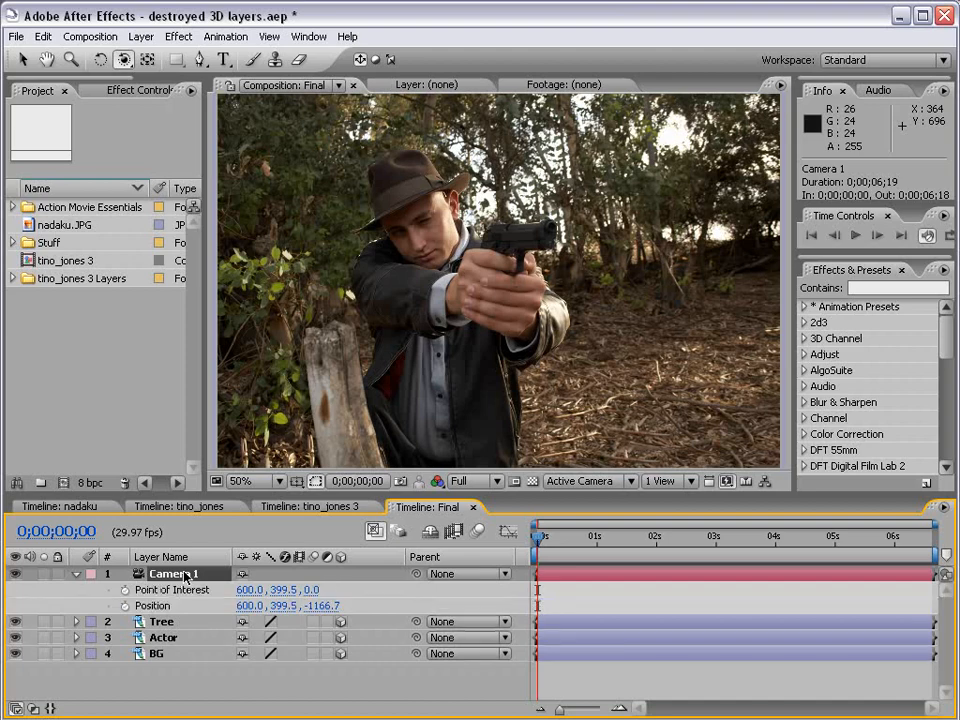
pyautogui.click(124, 590)
pyautogui.click(124, 606)
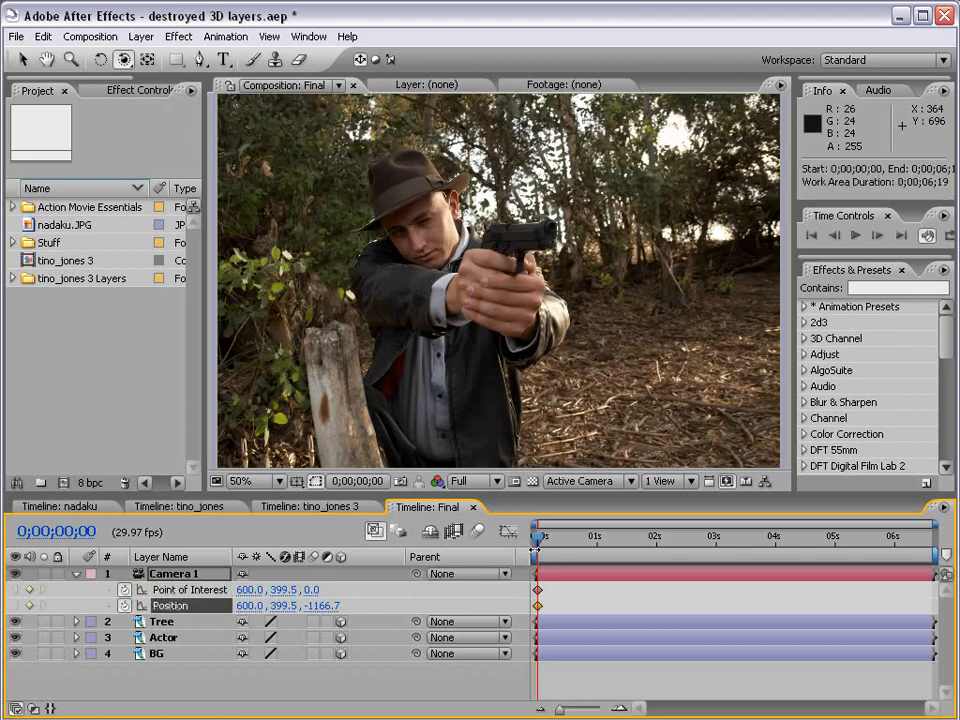
# Try a forward camera dolly toward the gunman at about two seconds and preview it.
pyautogui.moveTo(536, 540); pyautogui.dragTo(654, 545)
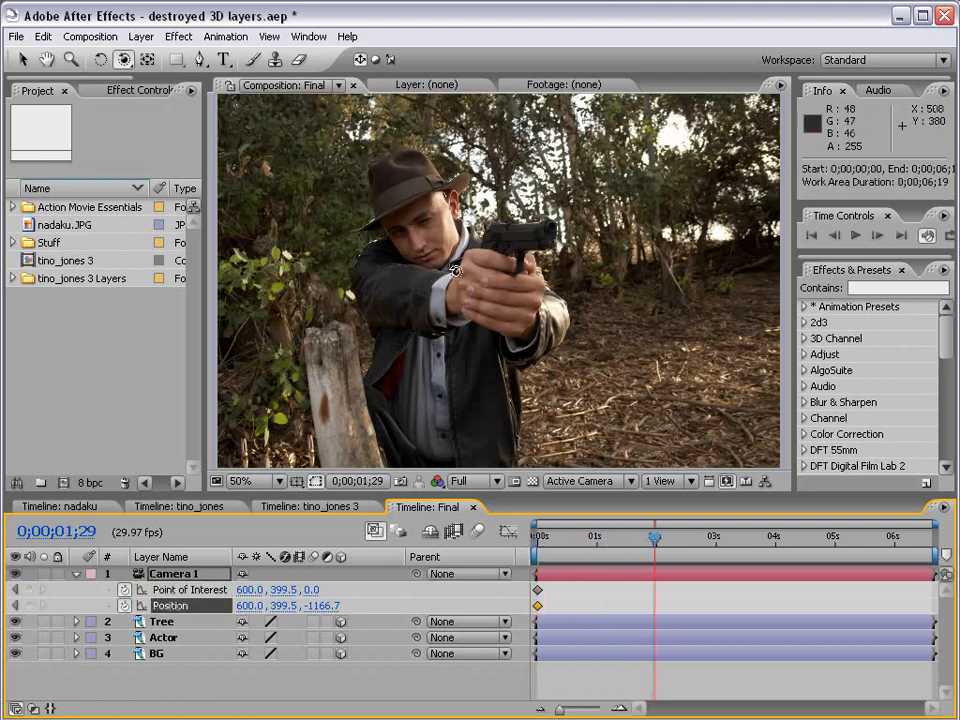
pyautogui.moveTo(455, 272); pyautogui.dragTo(518, 306)
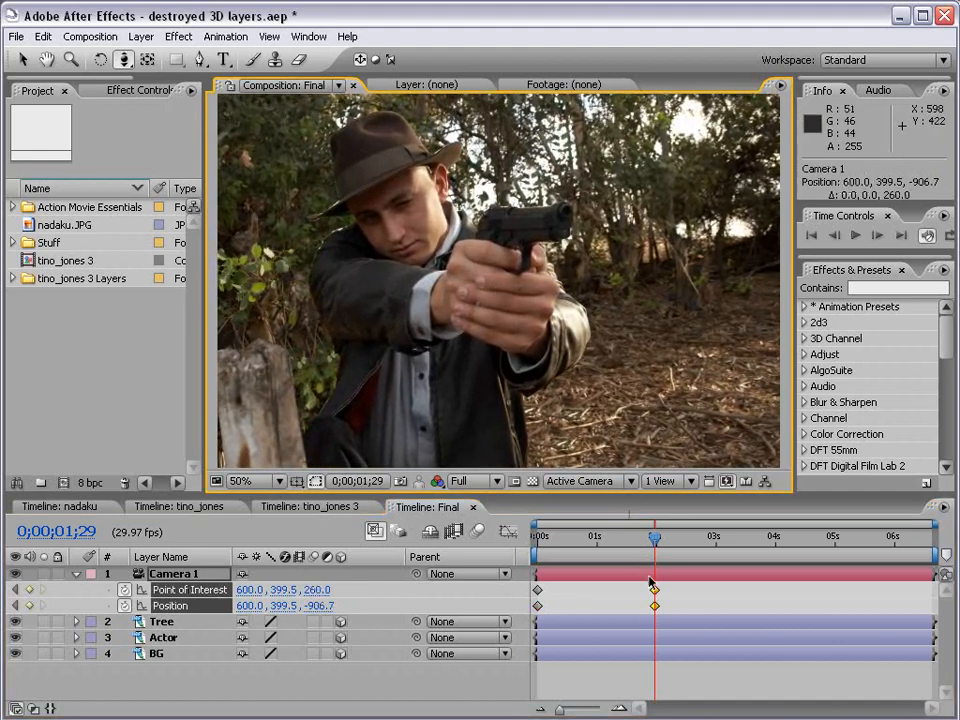
pyautogui.press('KP_0')
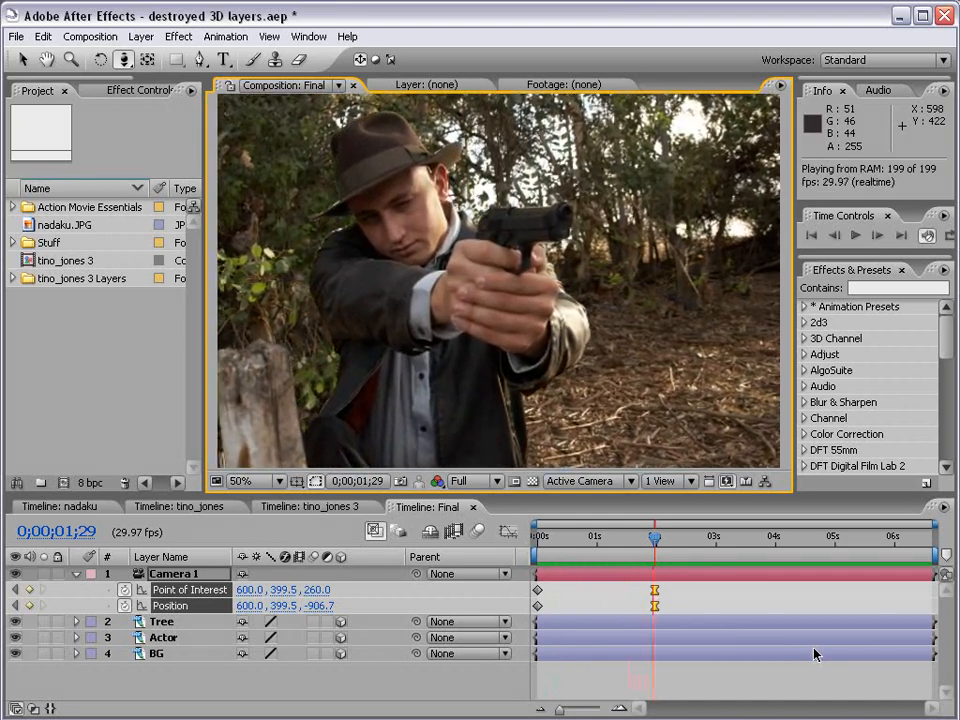
pyautogui.press('space')
# Delete the dolly keyframes and slide the camera sideways at the start to X 972.
pyautogui.press('v')
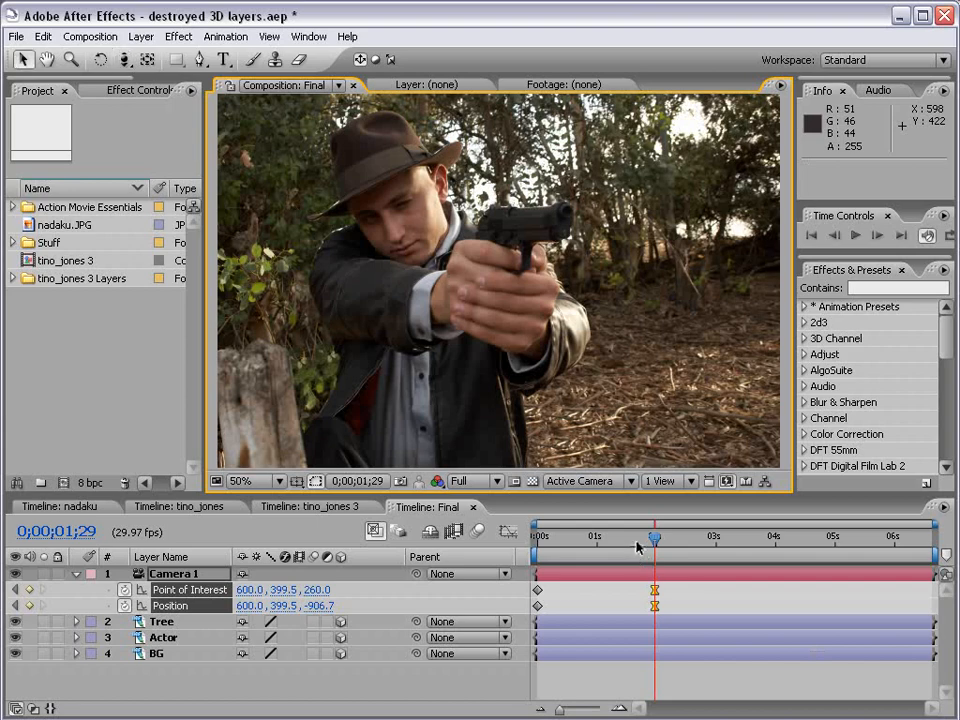
pyautogui.moveTo(587, 541); pyautogui.dragTo(479, 562)
pyautogui.press('c')
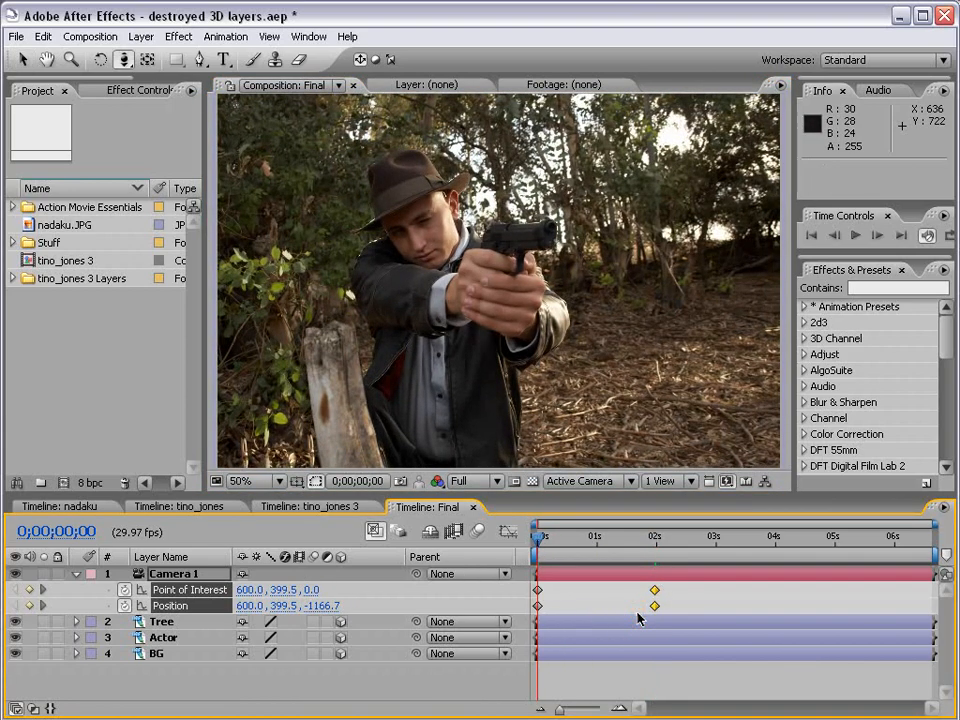
pyautogui.press('Delete')
pyautogui.moveTo(561, 334); pyautogui.dragTo(392, 343)
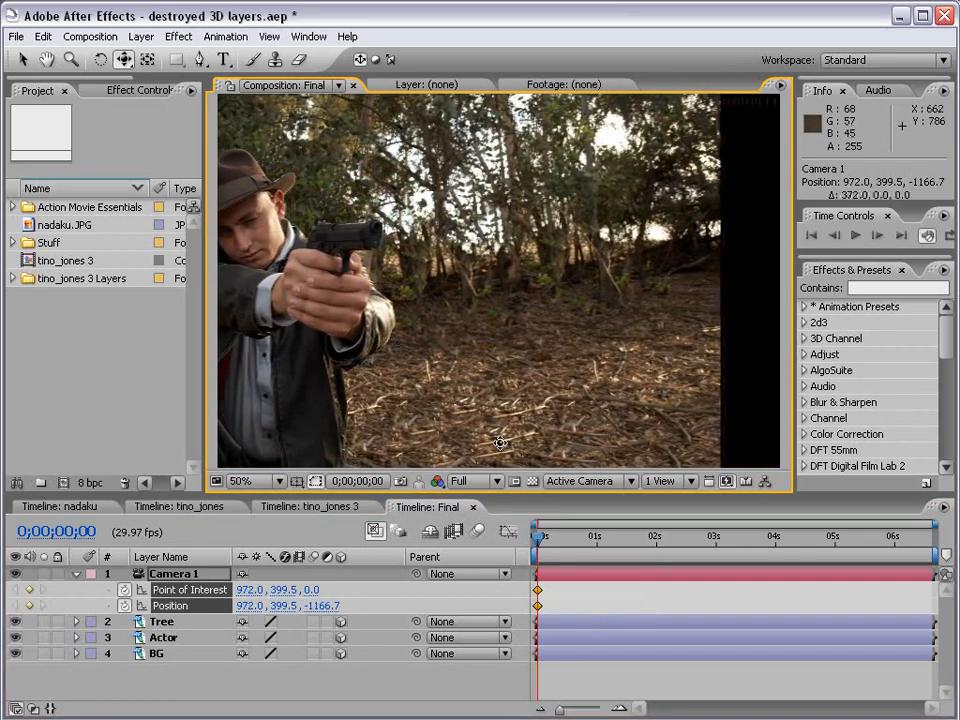
# Key the camera back to X 528 at 0;00;01;28 to centre the gunman, then select BG.
pyautogui.moveTo(541, 556); pyautogui.dragTo(656, 553)
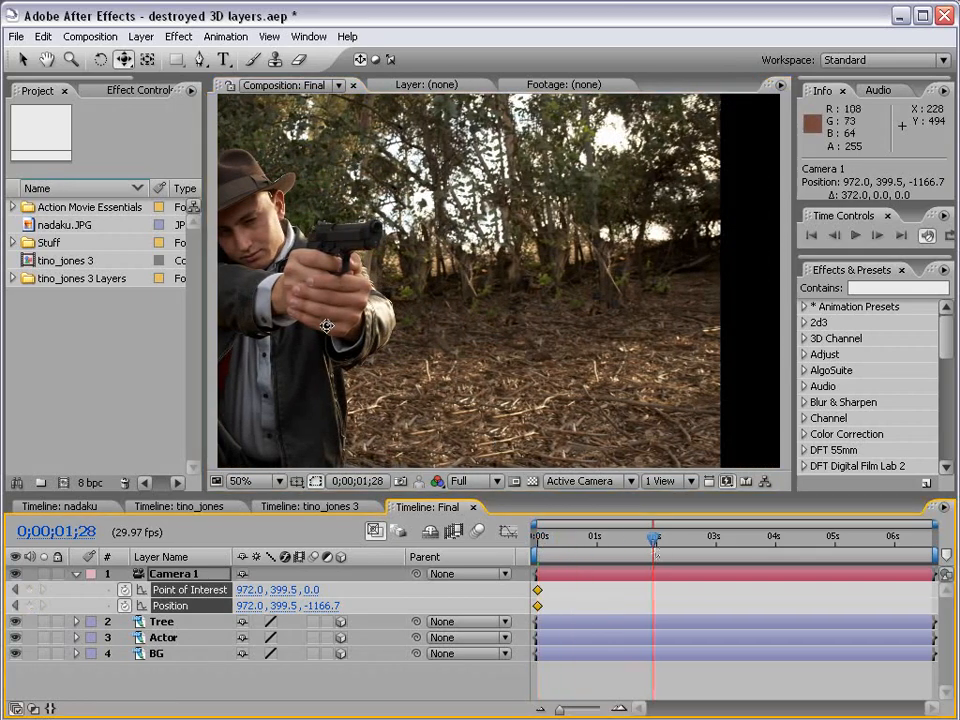
pyautogui.moveTo(352, 326); pyautogui.dragTo(553, 335)
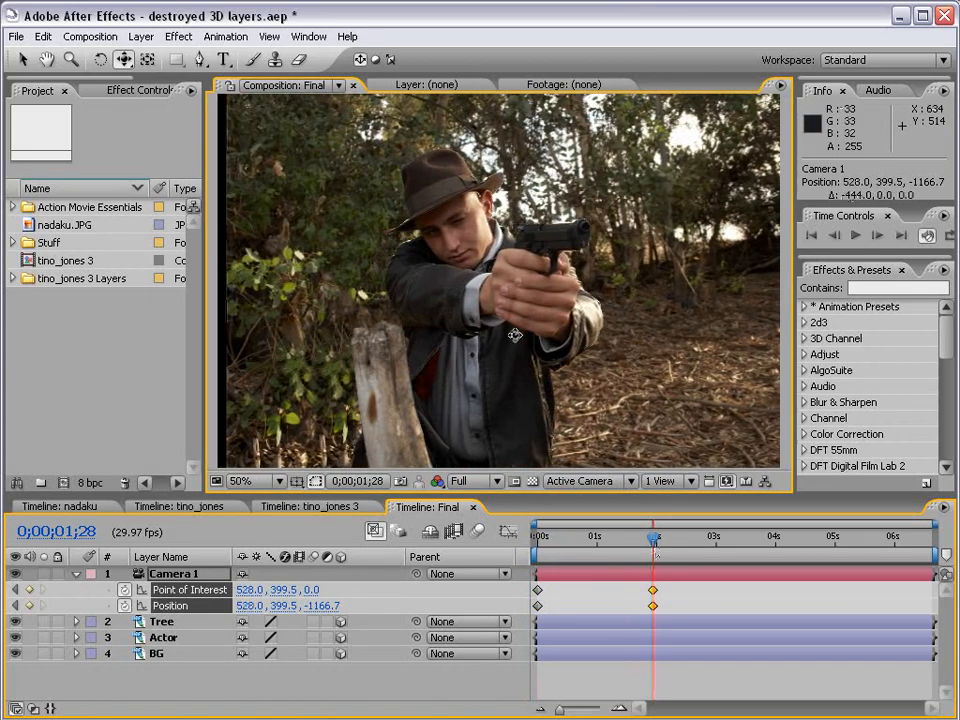
pyautogui.moveTo(656, 553); pyautogui.dragTo(461, 574)
pyautogui.press('v')
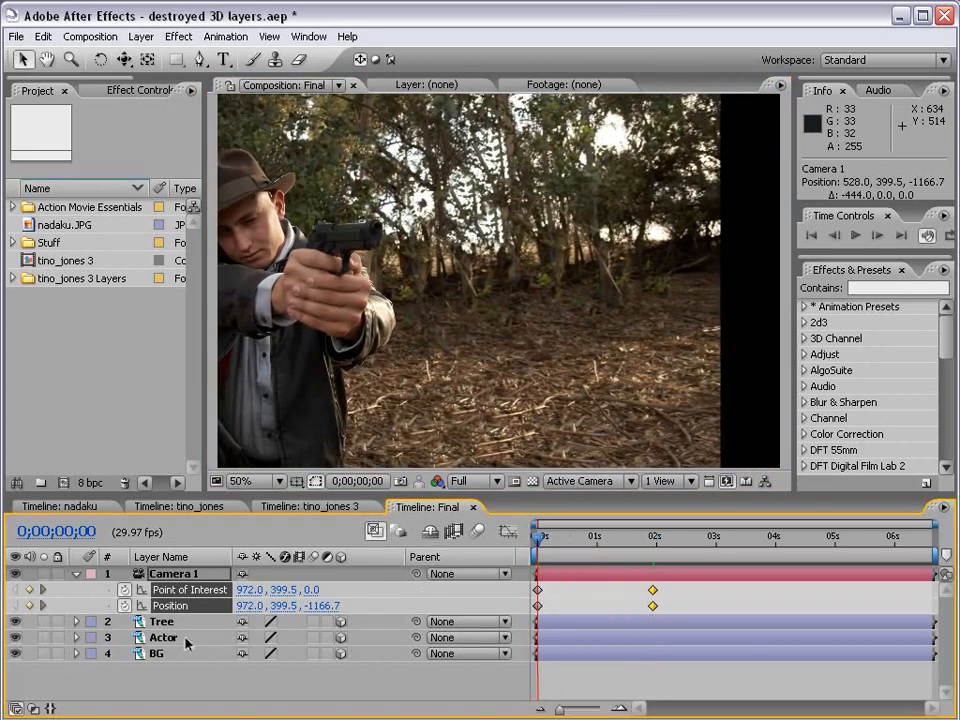
pyautogui.click(170, 653)
# Scale BG up to 320.6% and shift it to the right.
pyautogui.press('s')
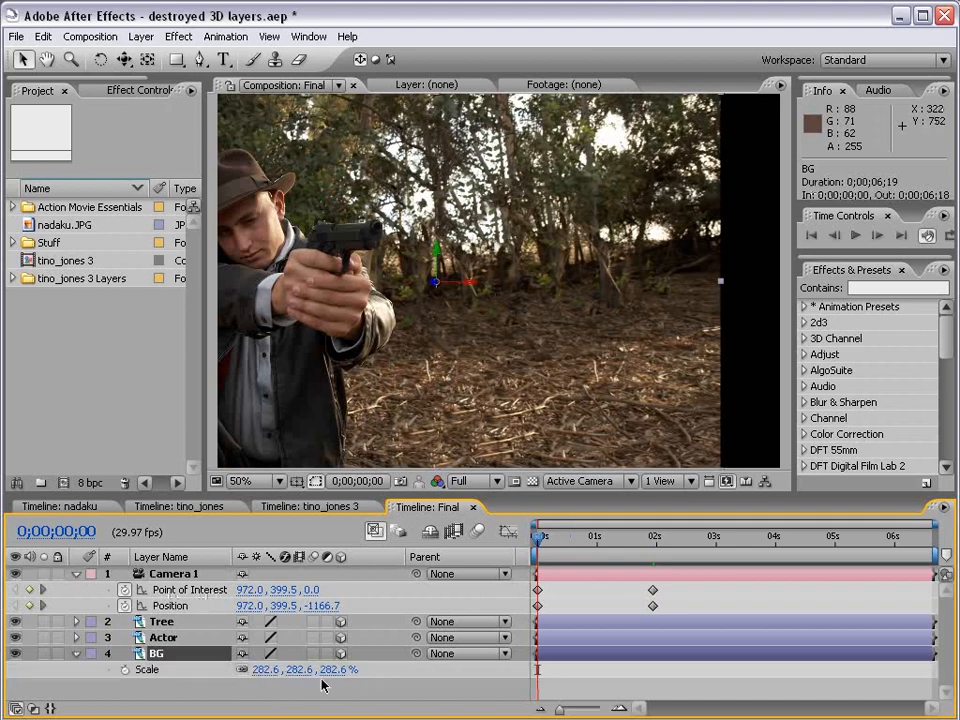
pyautogui.moveTo(340, 669); pyautogui.dragTo(556, 238)
pyautogui.moveTo(458, 288); pyautogui.dragTo(537, 283)
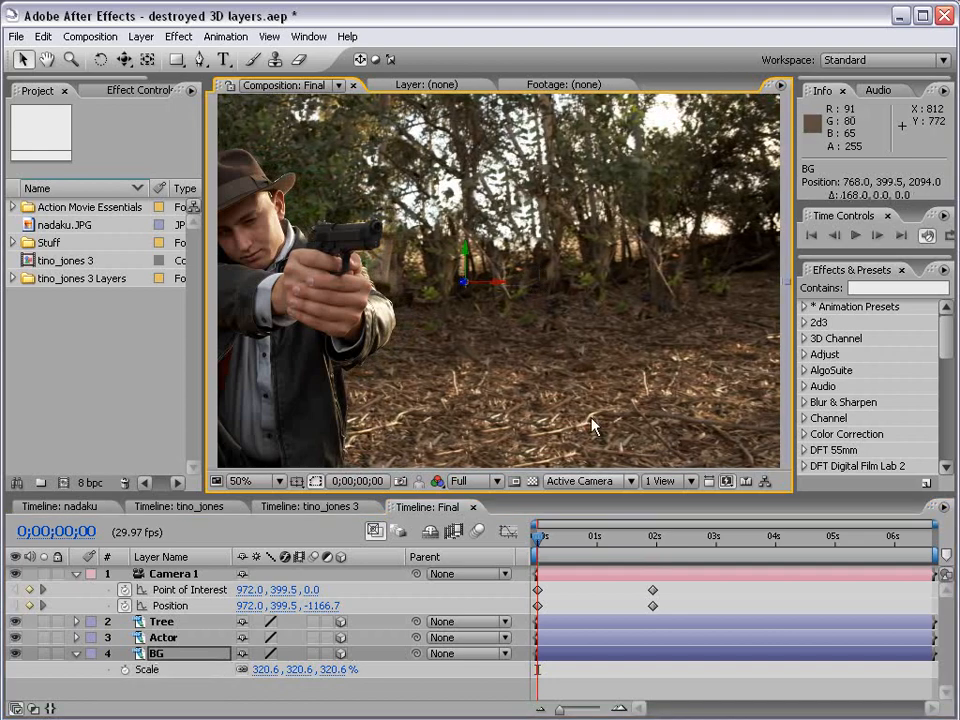
# At the end of the camera move, shift the Tree layer's wooden post to the right.
pyautogui.moveTo(548, 545); pyautogui.dragTo(650, 535)
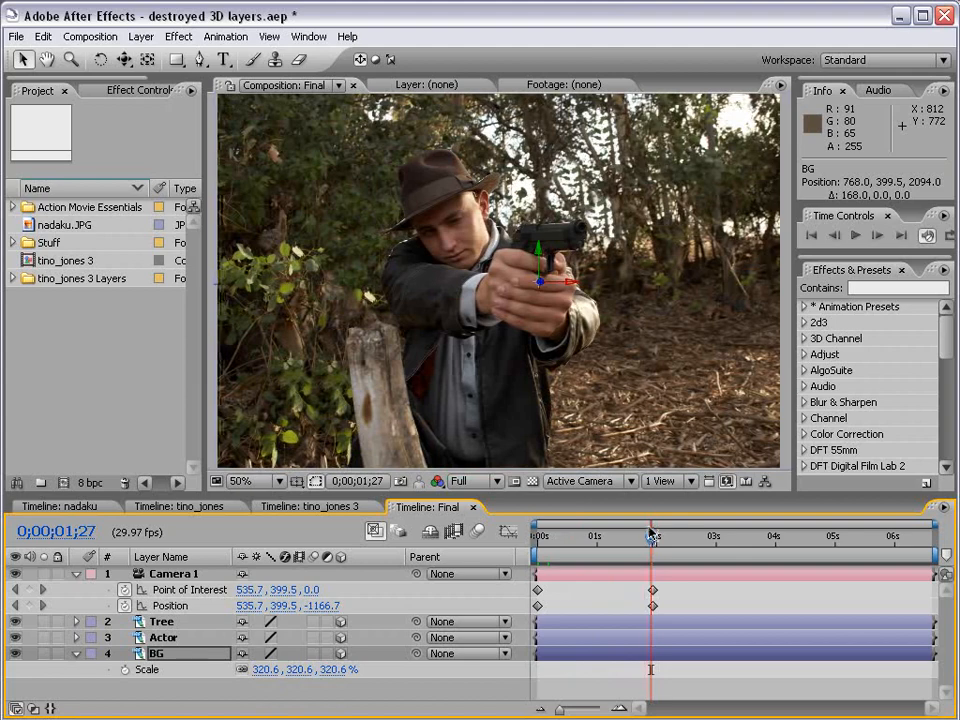
pyautogui.click(159, 621)
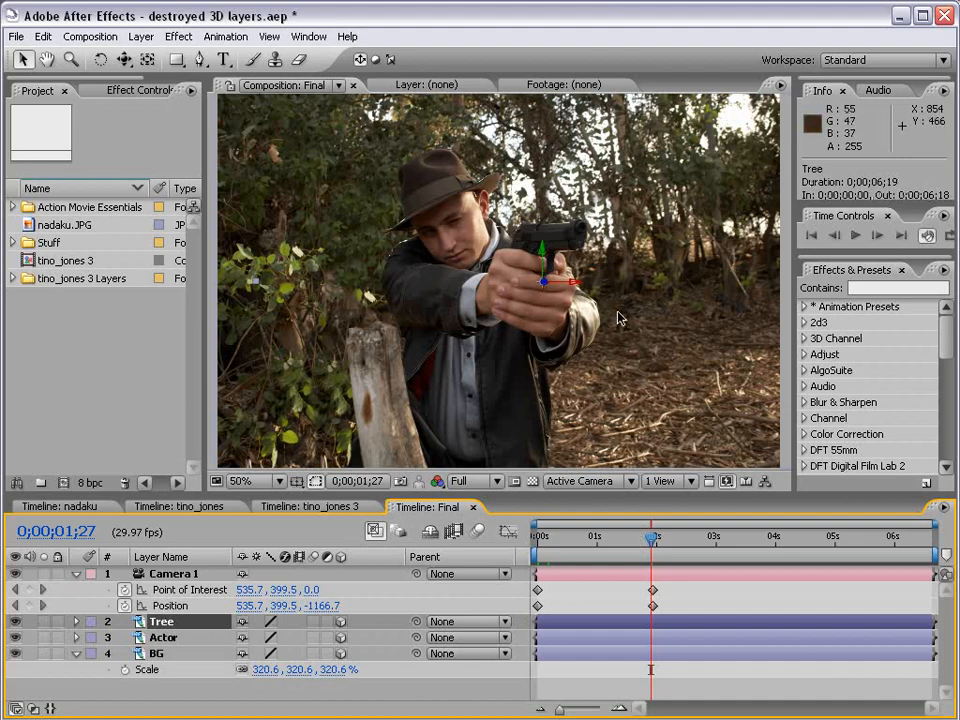
pyautogui.moveTo(600, 279); pyautogui.dragTo(782, 299)
pyautogui.moveTo(652, 537); pyautogui.dragTo(537, 546)
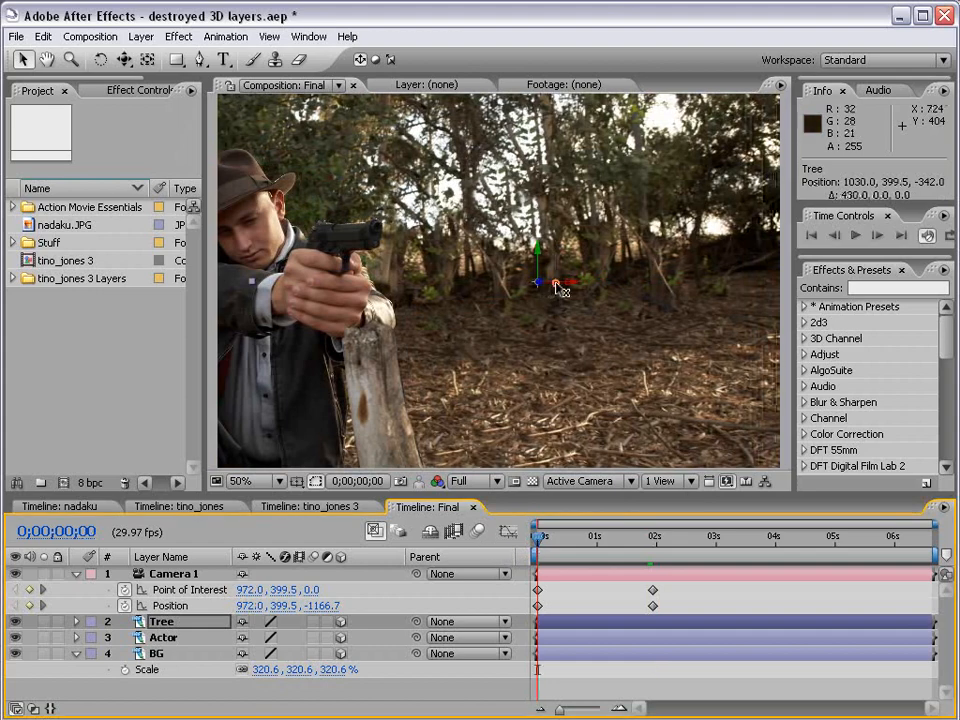
pyautogui.moveTo(560, 289); pyautogui.dragTo(622, 290)
# Scrub through the move and pull the wooden post back left so the frame stays filled.
pyautogui.click(547, 537)
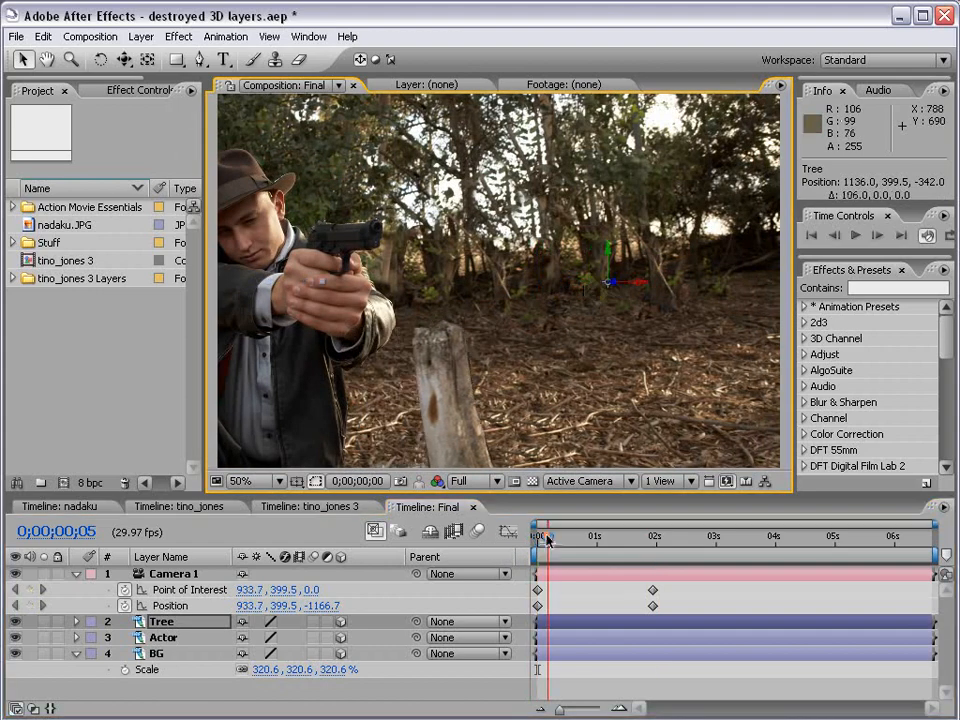
pyautogui.moveTo(547, 537)
pyautogui.mouseDown()
pyautogui.moveTo(643, 537)
pyautogui.moveTo(537, 537)
pyautogui.mouseUp()
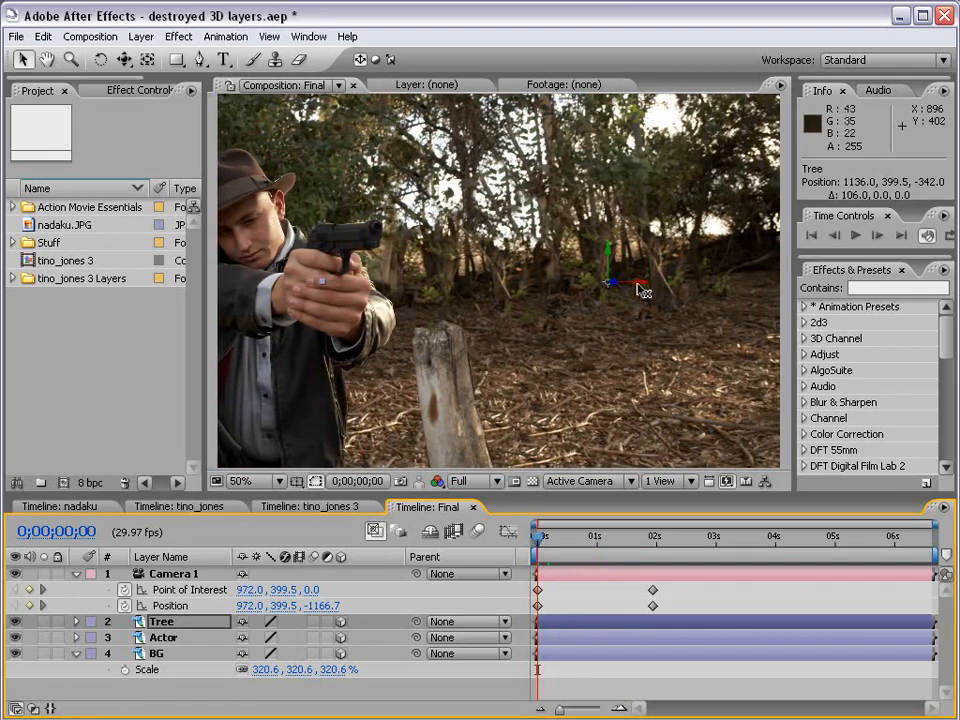
pyautogui.moveTo(640, 289); pyautogui.dragTo(396, 276)
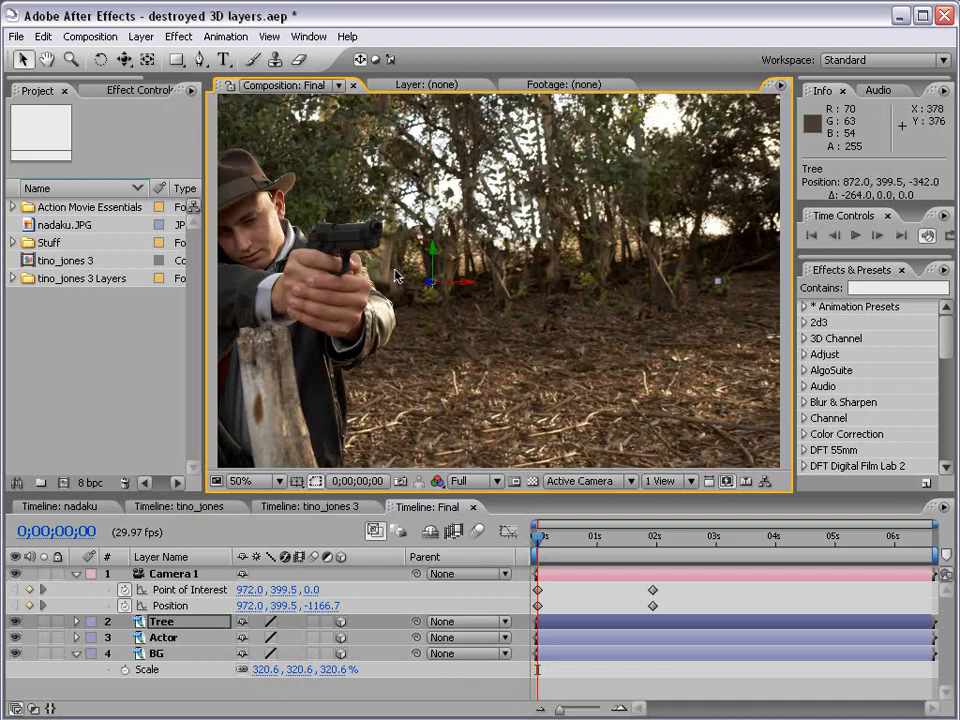
pyautogui.press(',')
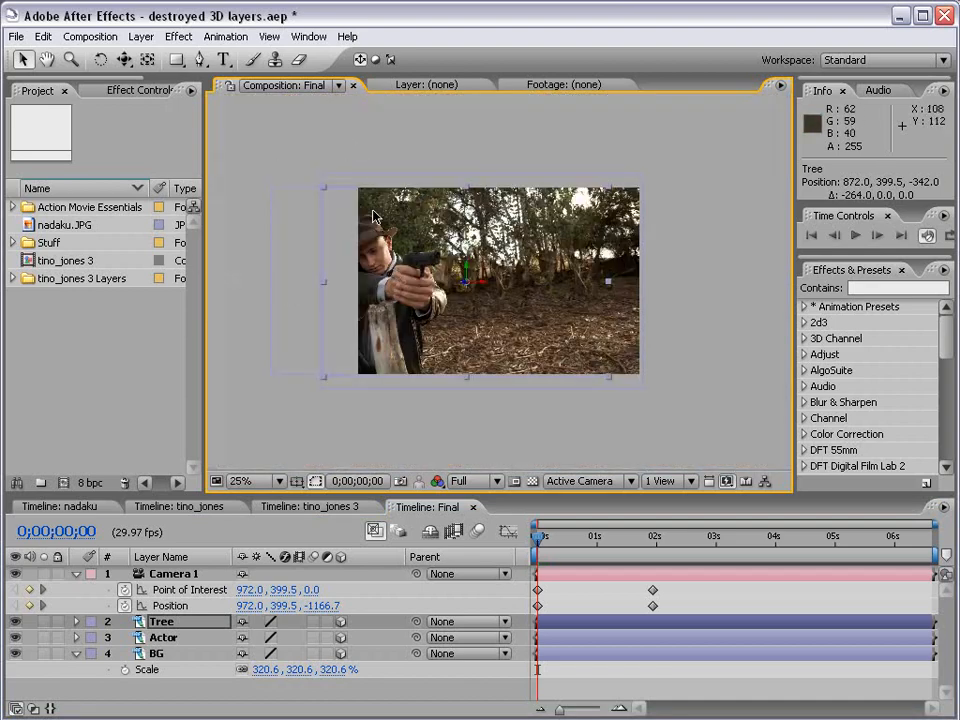
pyautogui.moveTo(539, 537); pyautogui.dragTo(652, 542)
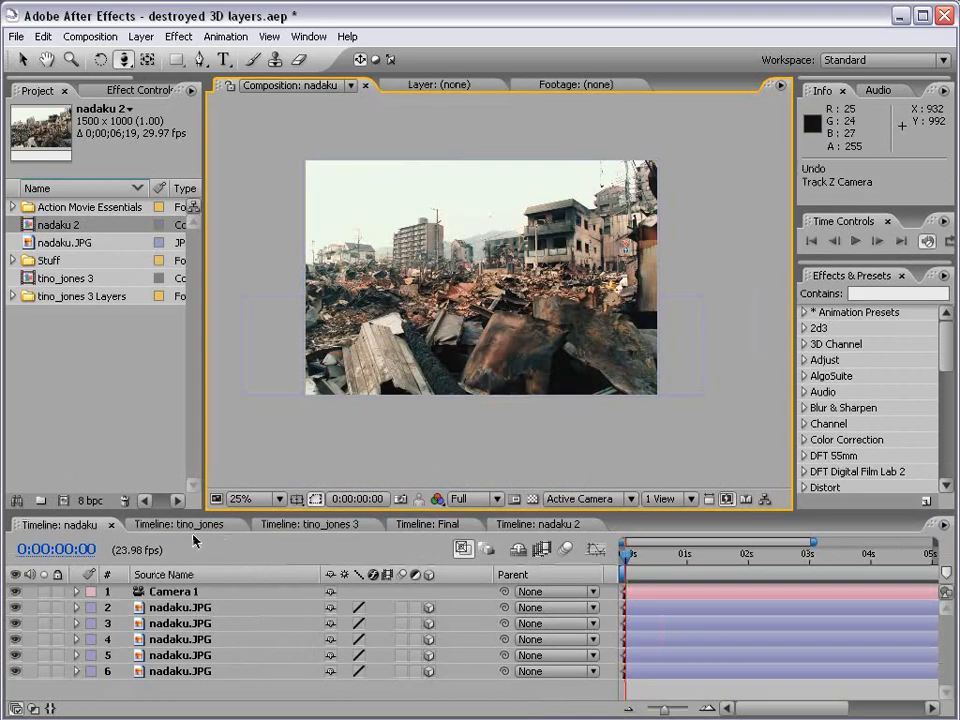
pyautogui.click(186, 526)
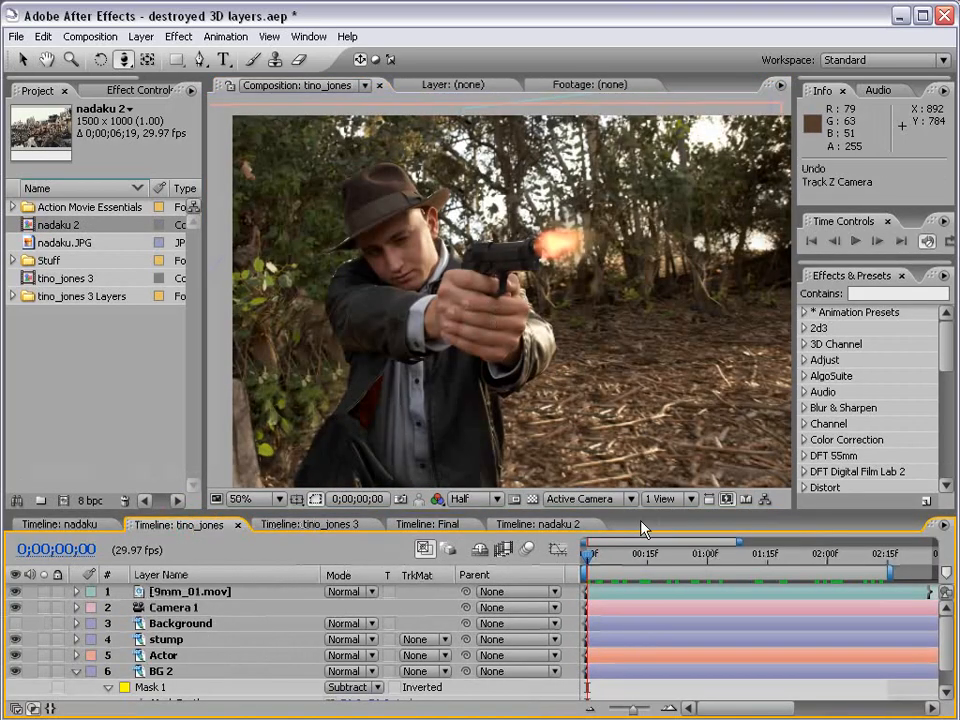
# Orbit the tino_jones camera to show the scene's depth, then return to tino_jones 3.
pyautogui.press('c')
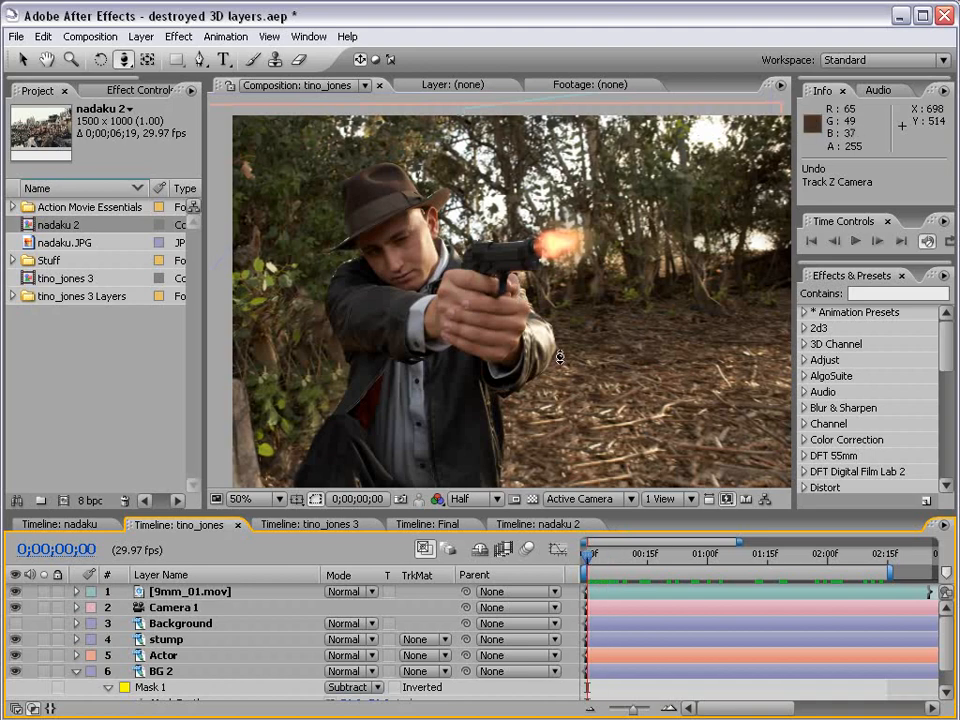
pyautogui.moveTo(491, 352)
pyautogui.mouseDown()
pyautogui.moveTo(538, 355)
pyautogui.moveTo(489, 361)
pyautogui.moveTo(508, 361)
pyautogui.mouseUp()
pyautogui.click(318, 525)
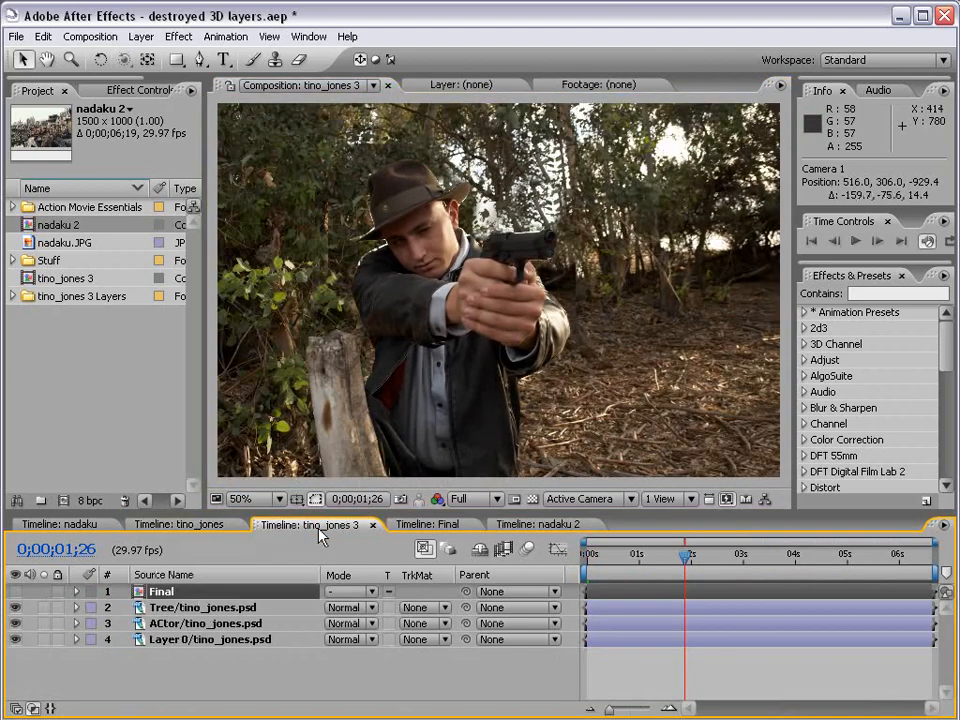
# Add 9mm_01.mov from Action Movie Essentials to the Final comp.
pyautogui.click(430, 525)
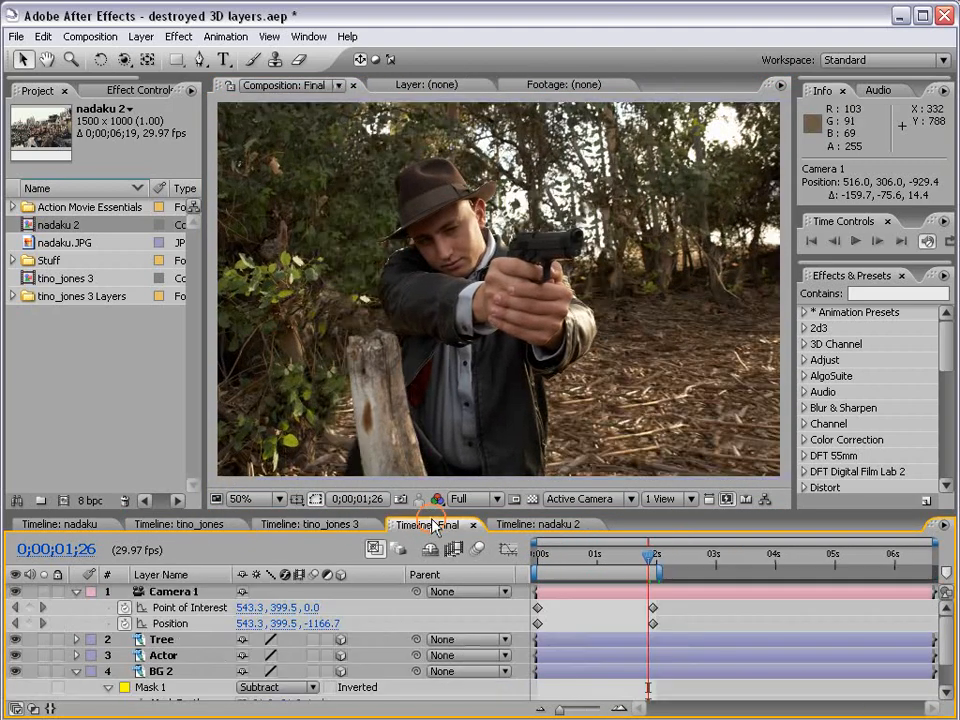
pyautogui.click(161, 439)
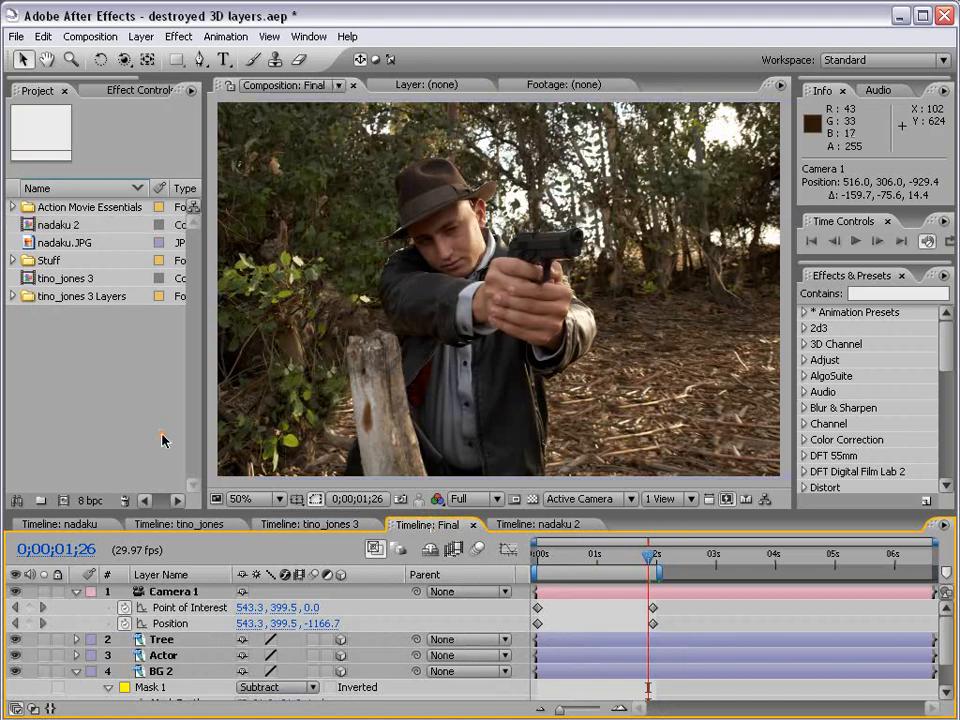
pyautogui.click(13, 207)
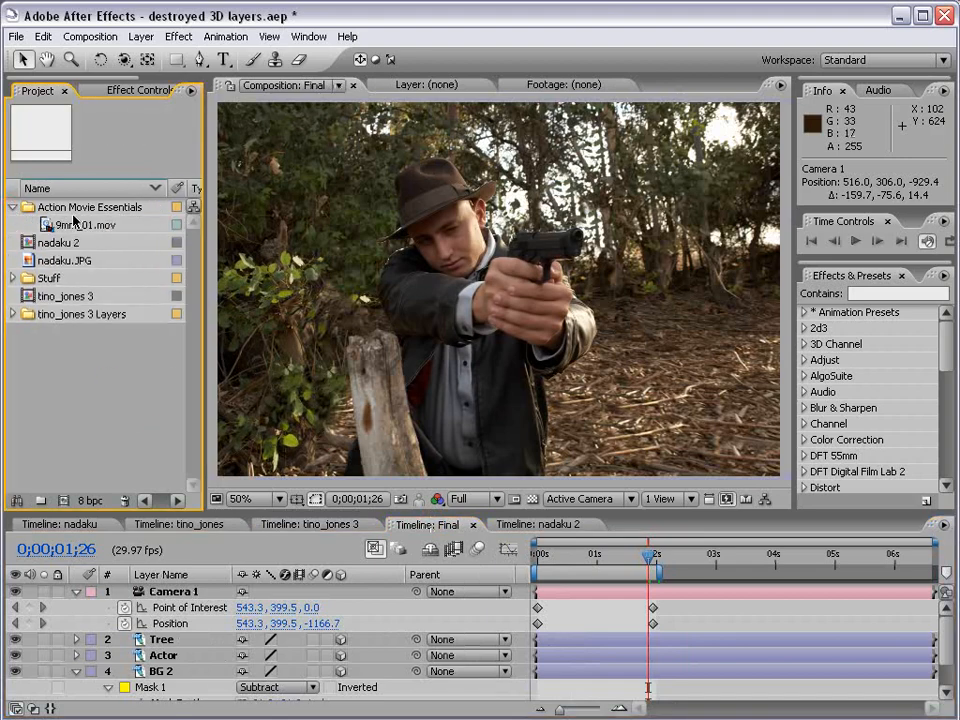
pyautogui.moveTo(58, 222); pyautogui.dragTo(613, 250)
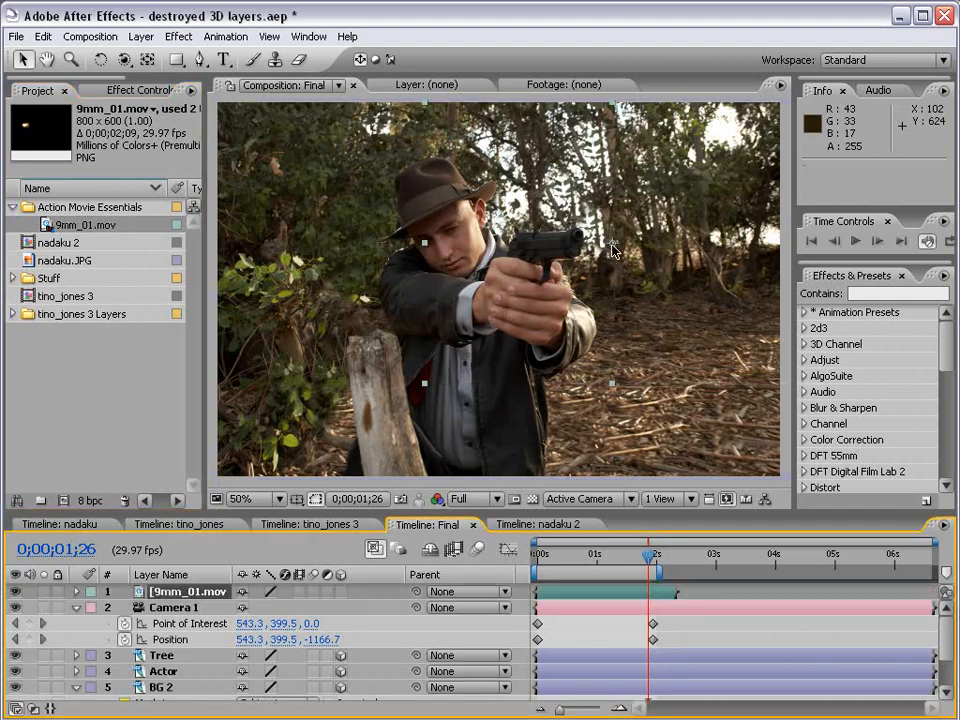
# At the shot's first frame, apply Time > Freeze Frame to the muzzle flash layer.
pyautogui.click(537, 566)
pyautogui.moveTo(537, 567); pyautogui.dragTo(527, 560)
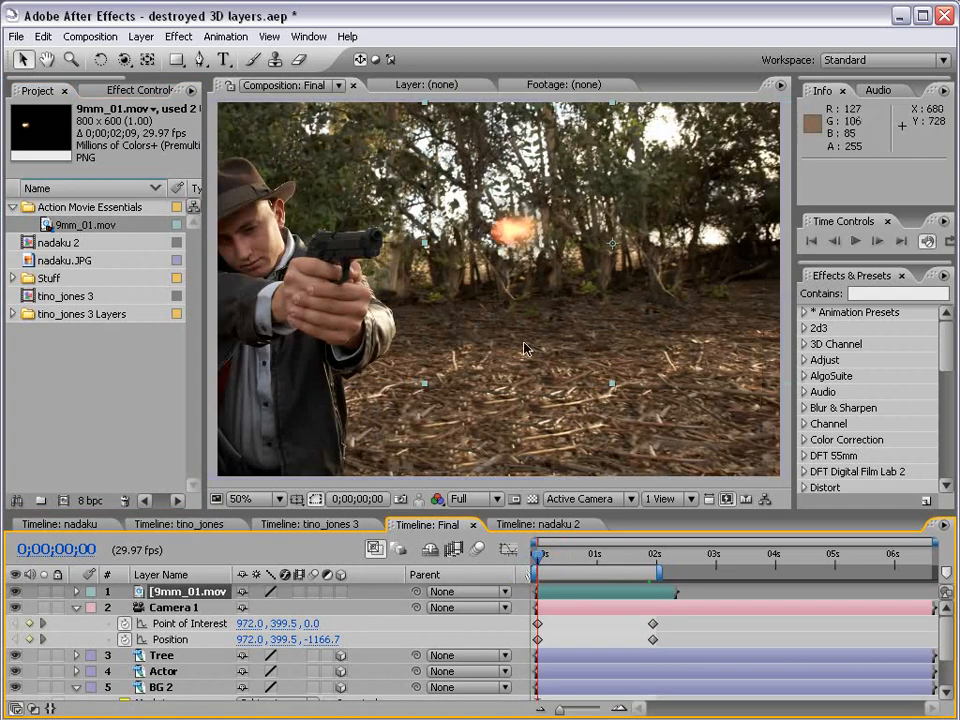
pyautogui.rightClick(547, 593)
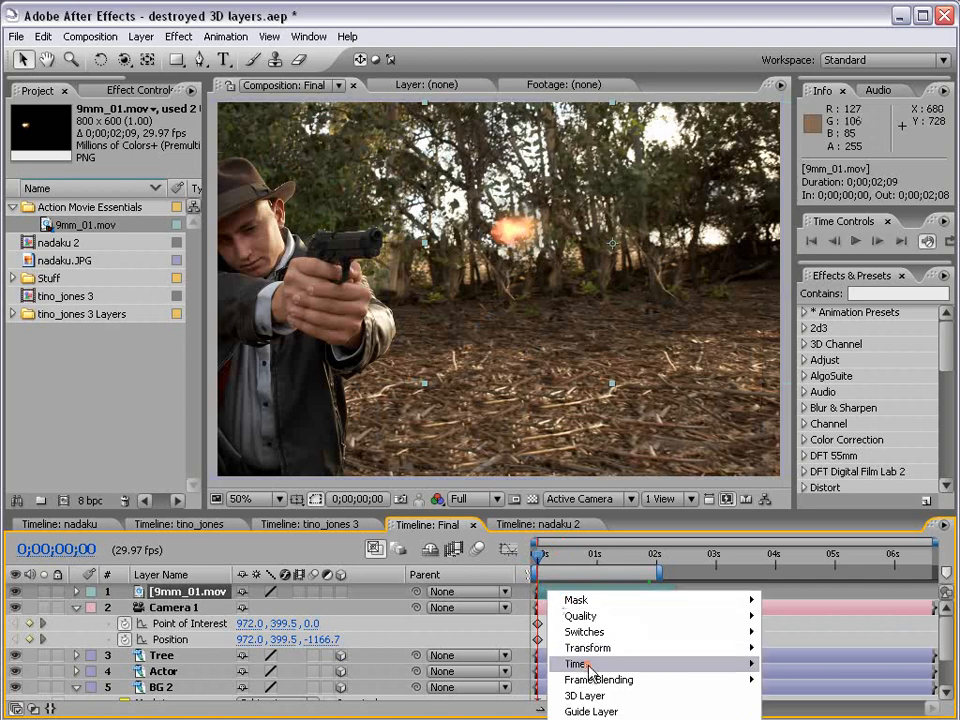
pyautogui.moveTo(590, 668)
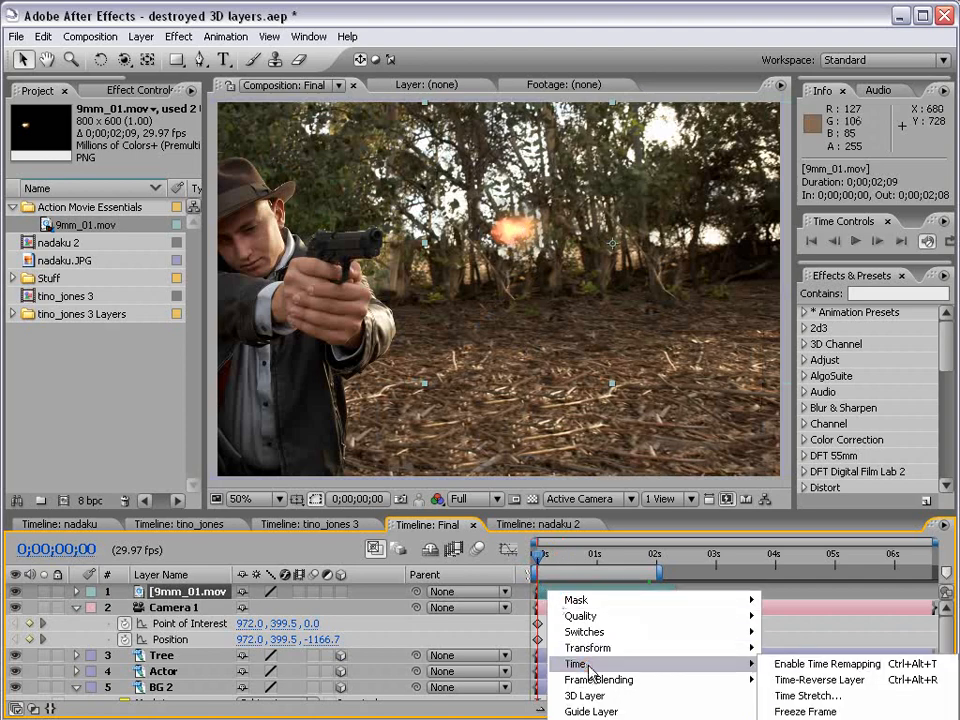
pyautogui.click(806, 711)
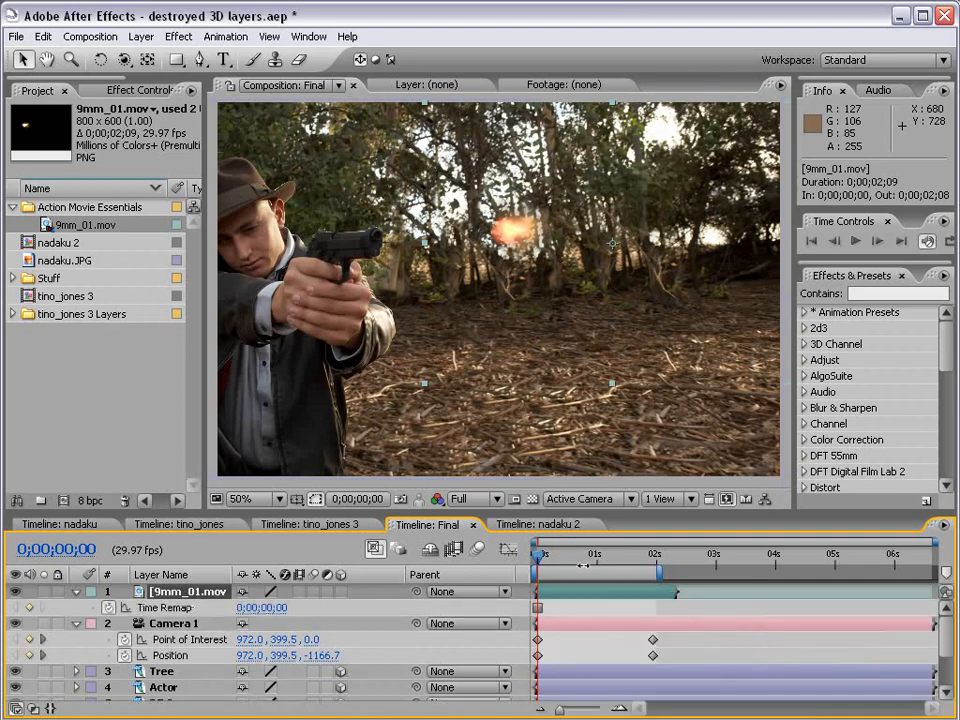
# Move the muzzle flash onto the gun barrel and make it a 3D layer.
pyautogui.moveTo(565, 243); pyautogui.dragTo(443, 250)
pyautogui.click(340, 593)
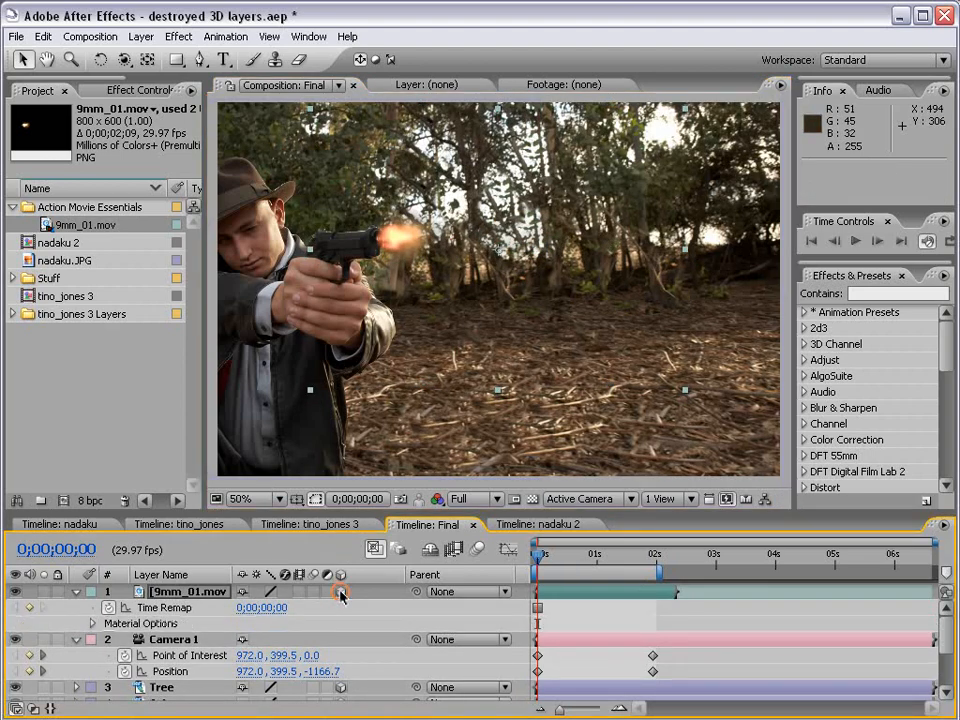
pyautogui.click(76, 641)
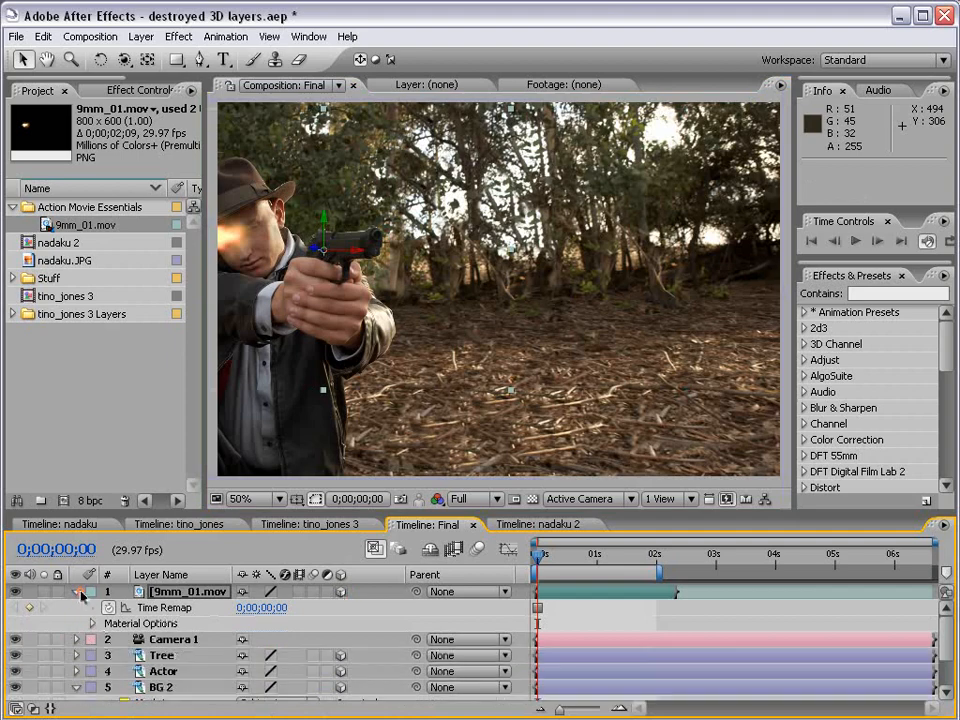
pyautogui.click(77, 592)
# Fine-tune the flash's position and depth to 941.8, 308.3, -141.4.
pyautogui.press('space')
pyautogui.moveTo(369, 252); pyautogui.dragTo(557, 228)
pyautogui.press('v')
pyautogui.press('w')
pyautogui.press('v')
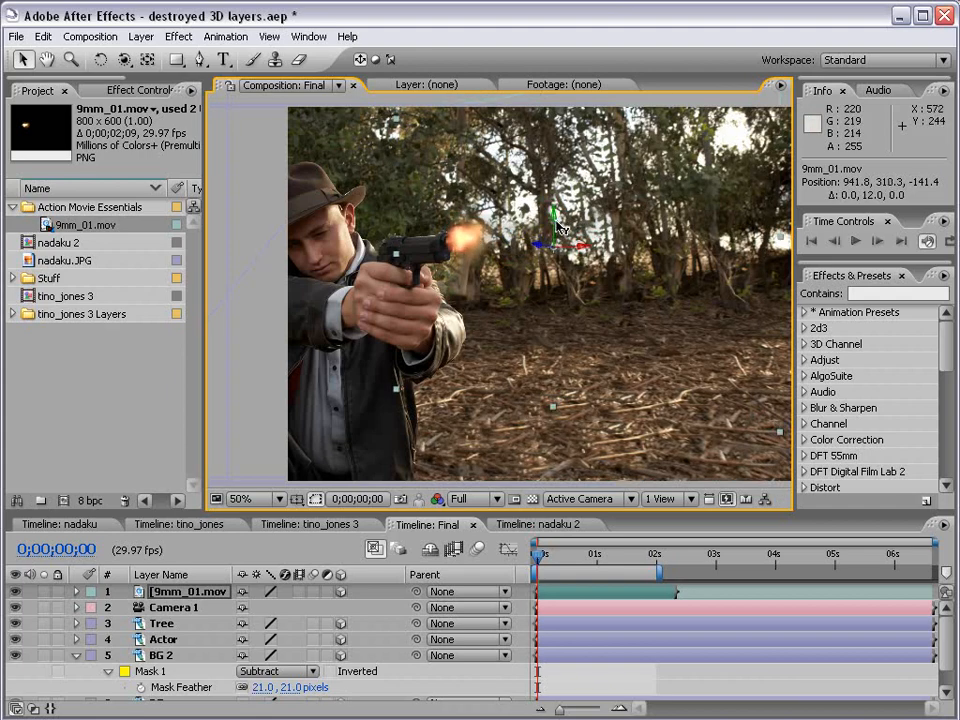
# Orbit the camera to confirm the muzzle flash stays on the gun barrel in 3D.
pyautogui.press('c')
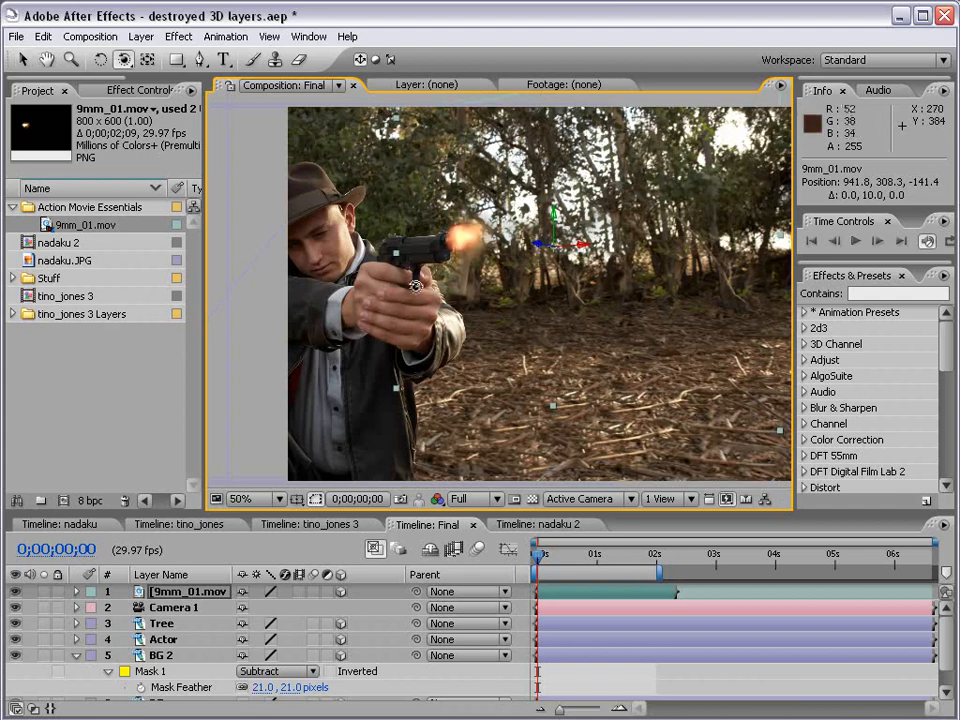
pyautogui.moveTo(300, 212); pyautogui.dragTo(398, 292)
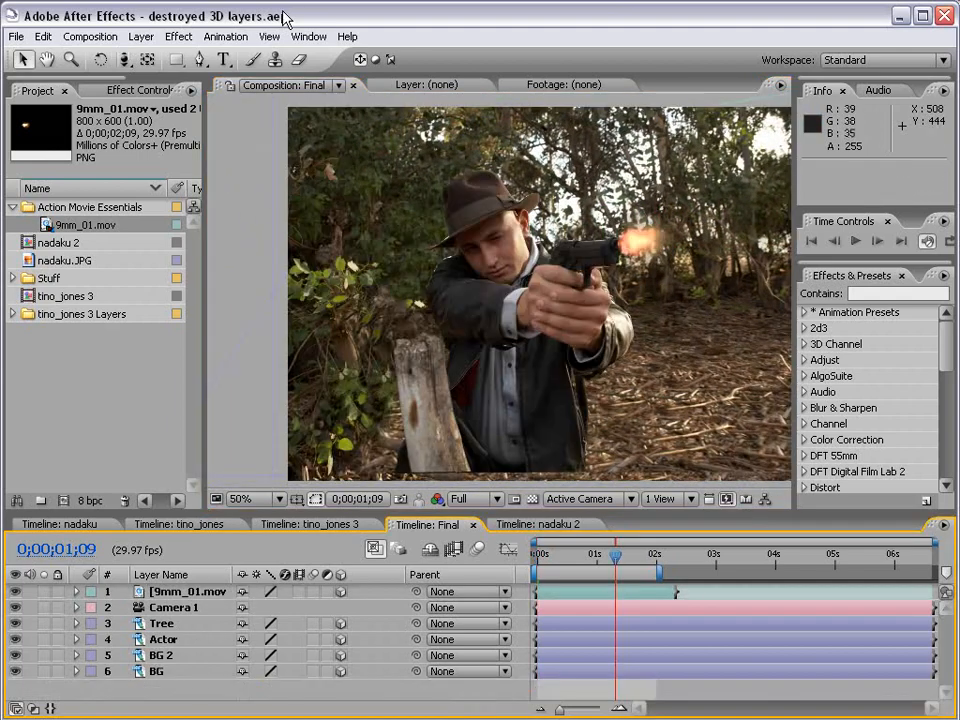